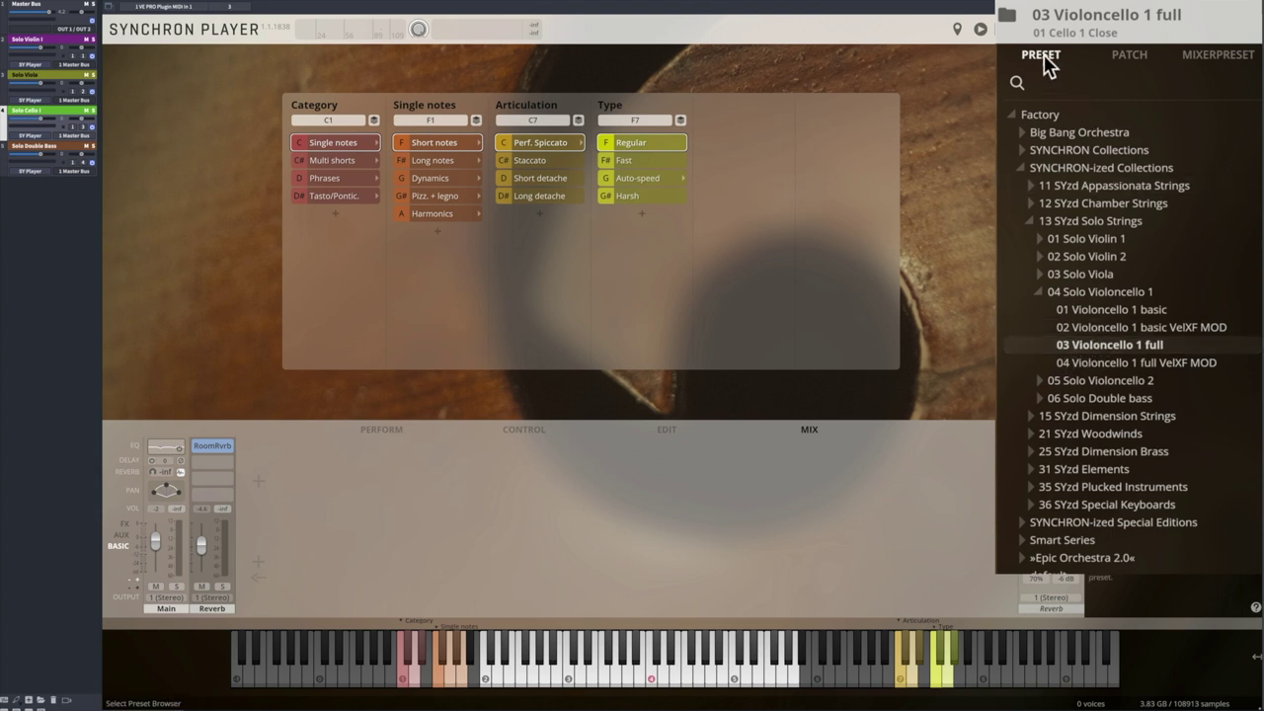
pyautogui.click(1195, 63)
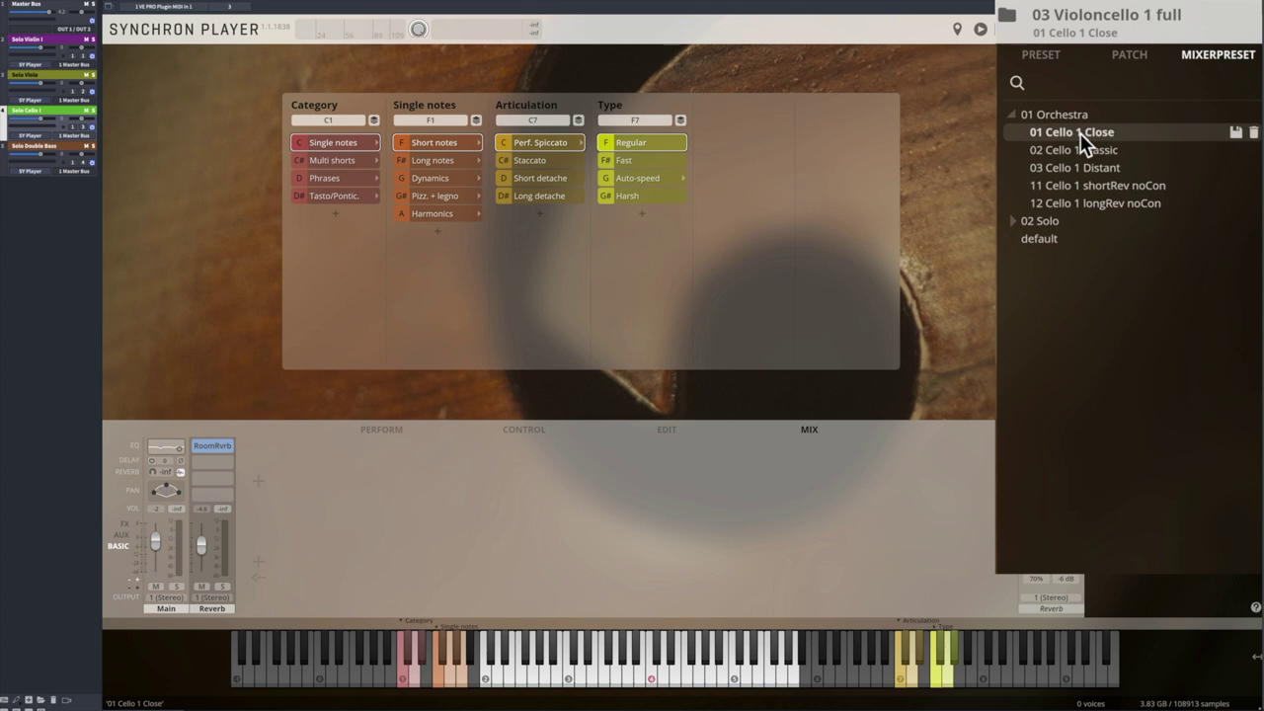
pyautogui.click(179, 471)
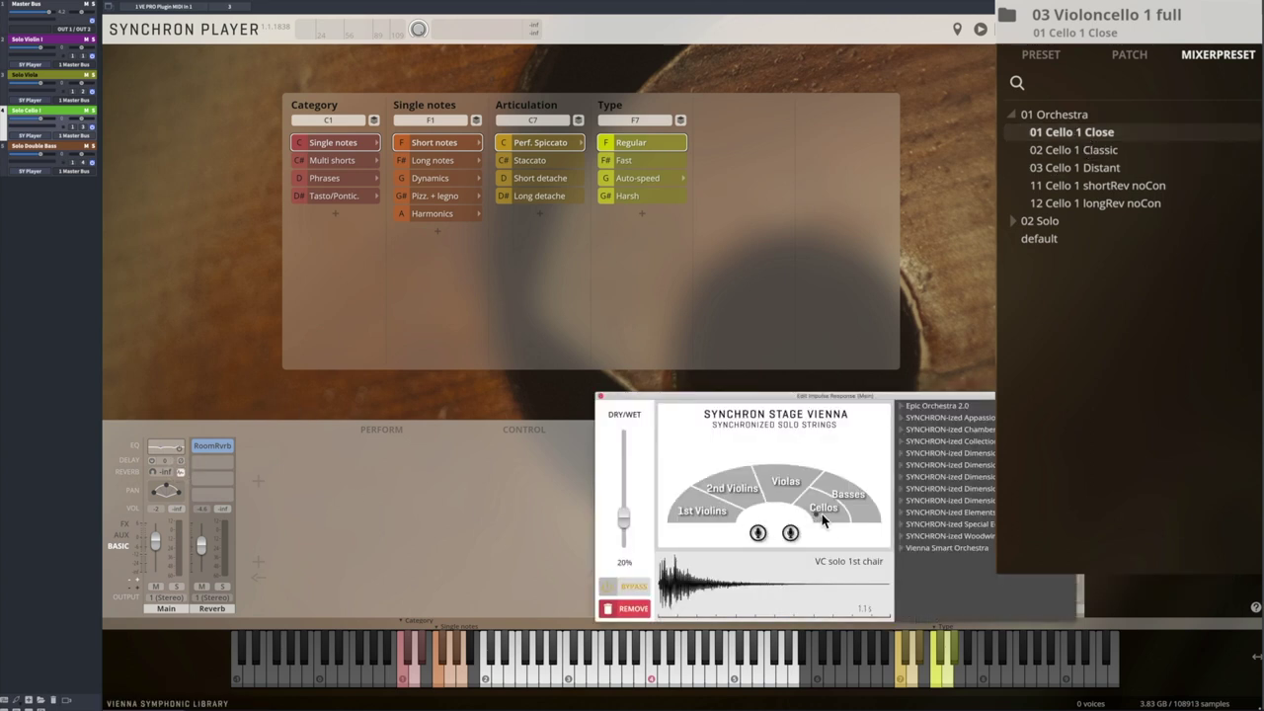
pyautogui.click(599, 397)
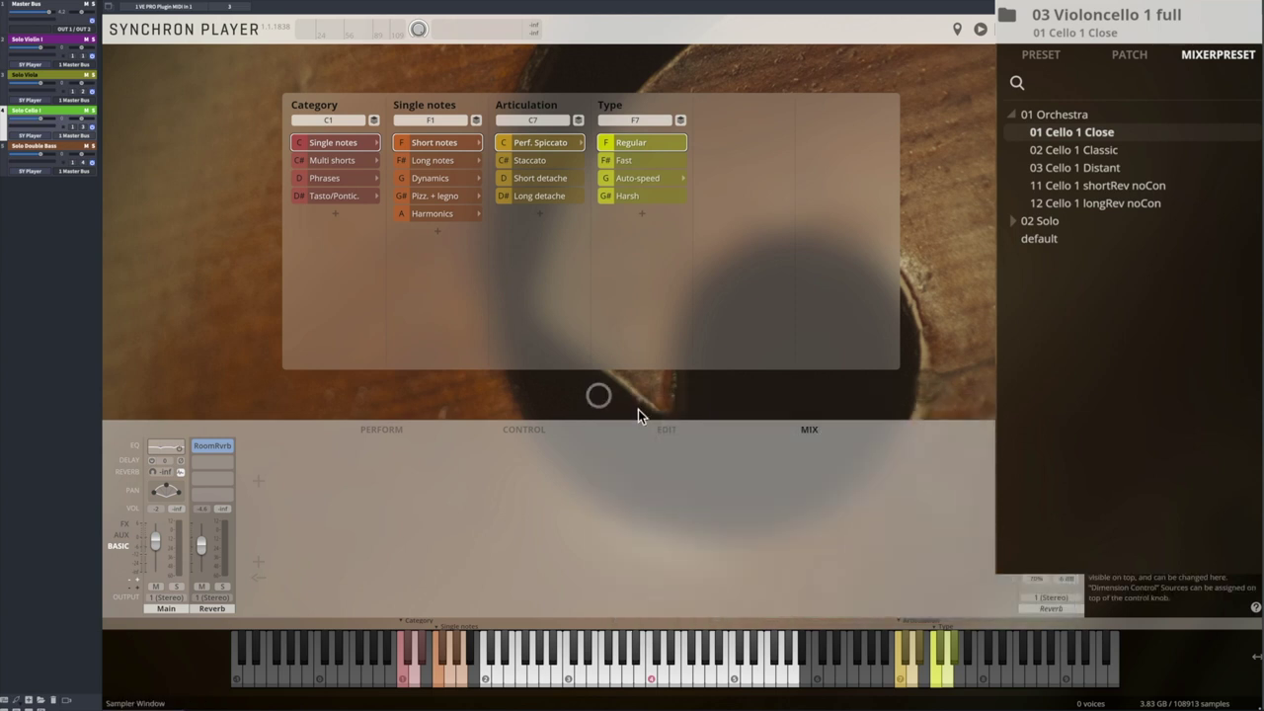
pyautogui.click(1013, 219)
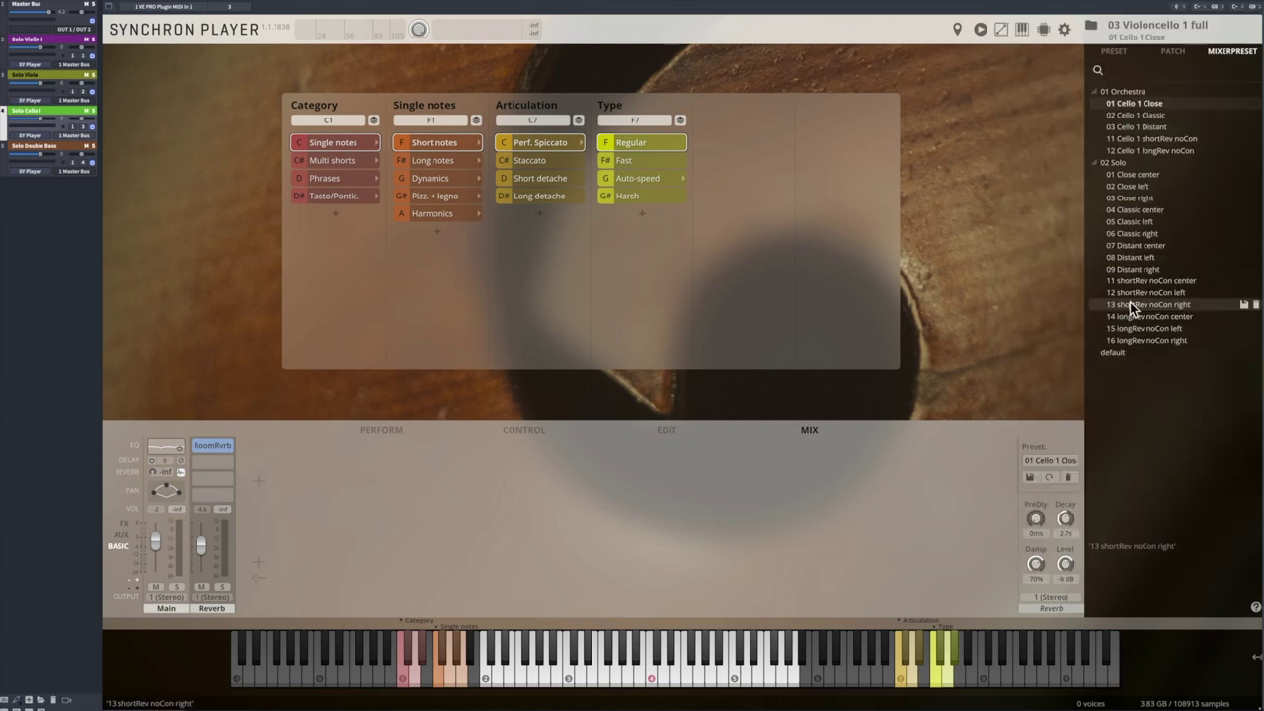
pyautogui.click(1108, 52)
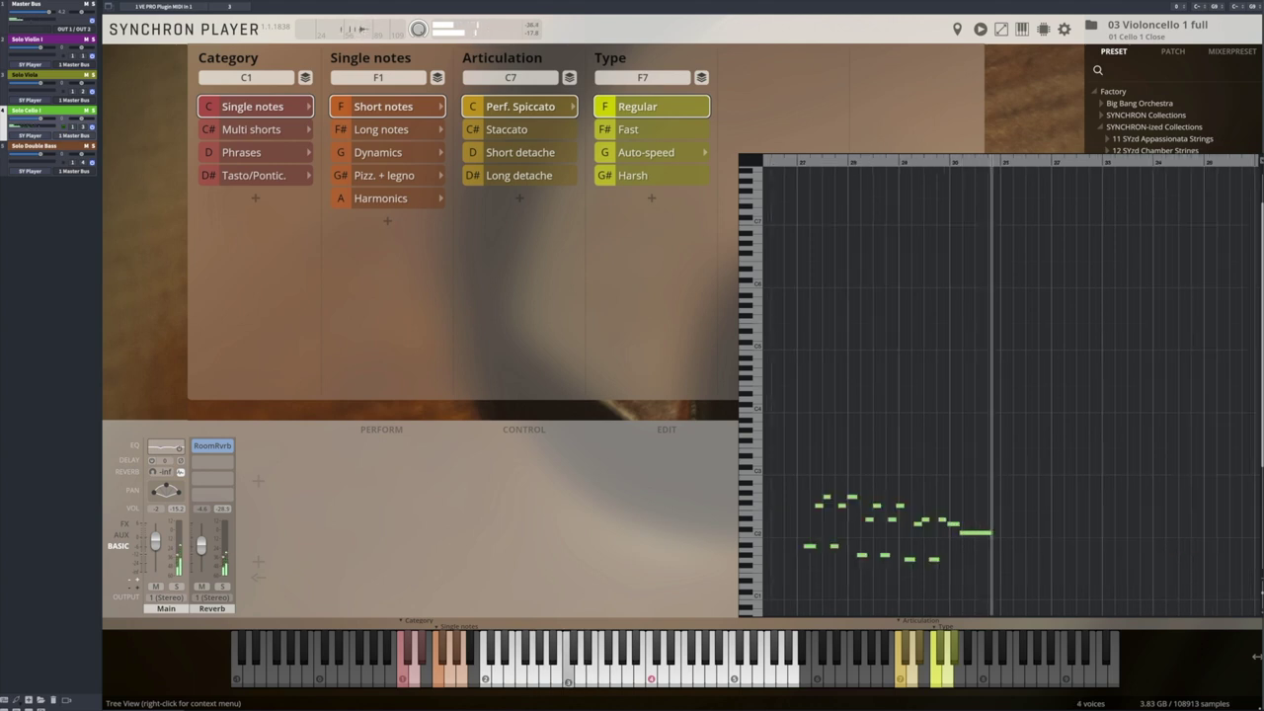
pyautogui.click(638, 108)
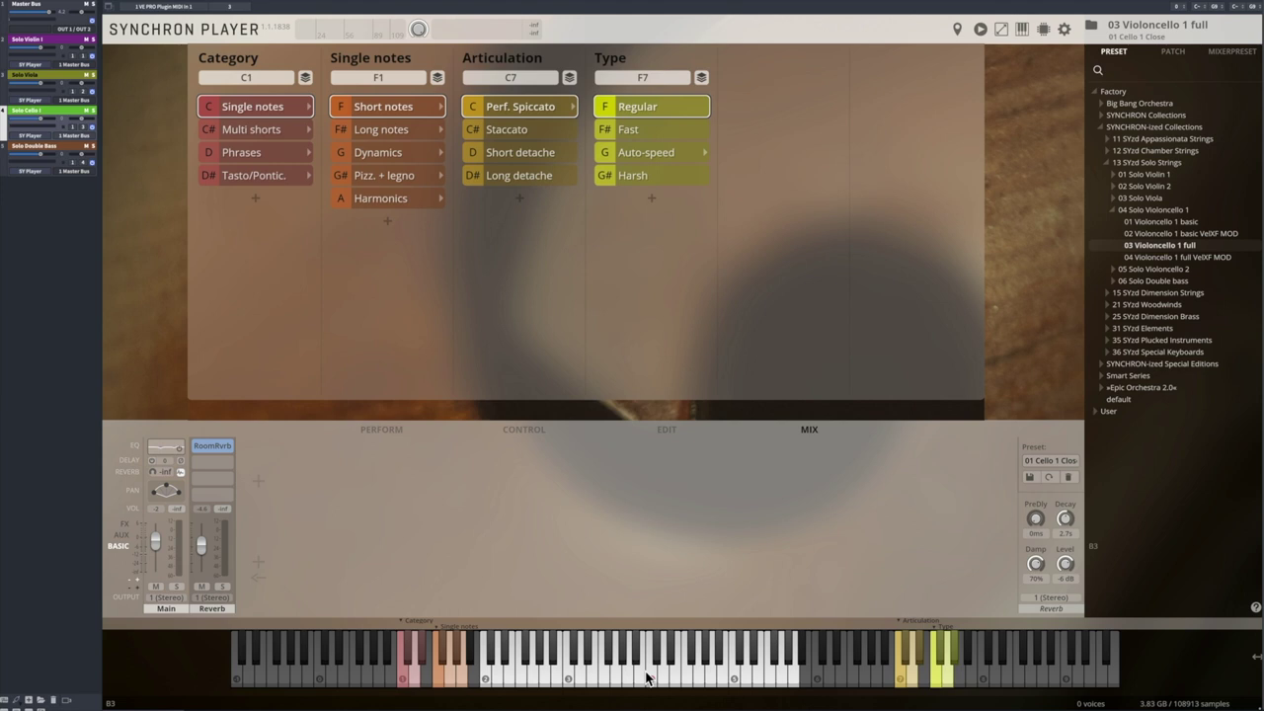
# Switch the cello's spiccato type from Fast to Auto-speed and play back the passage
pyautogui.click(622, 132)
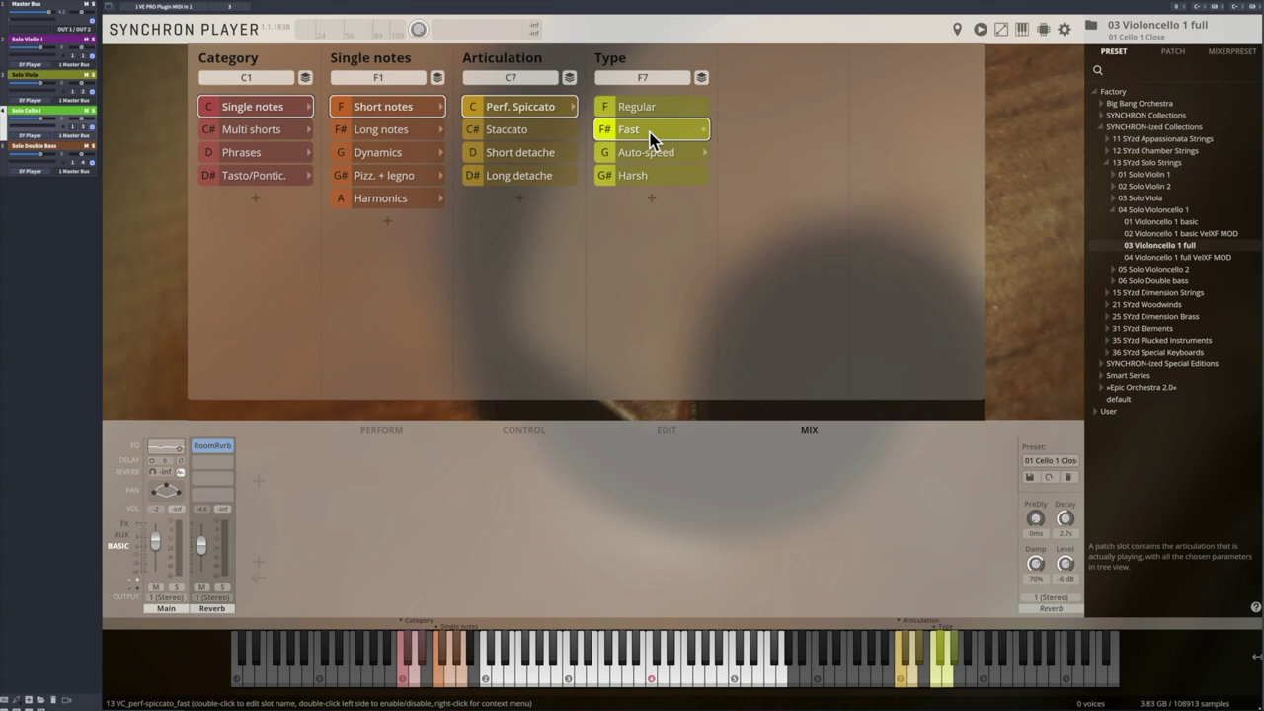
pyautogui.click(647, 153)
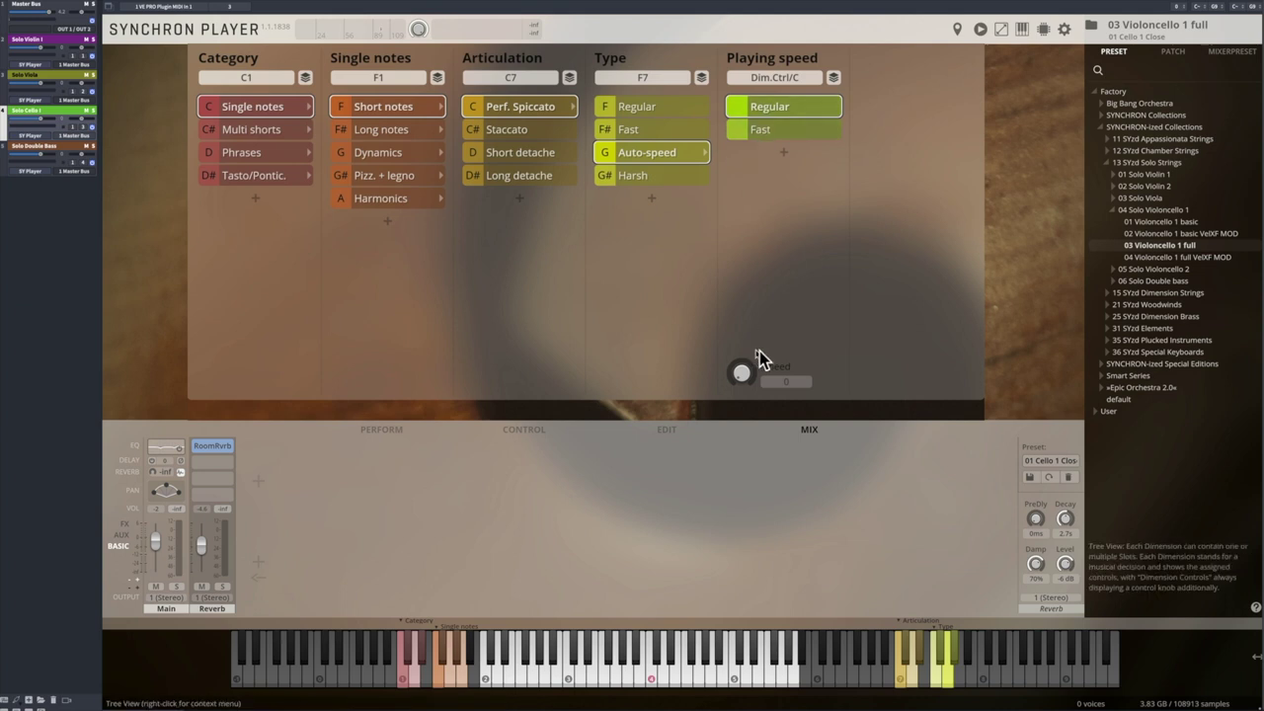
pyautogui.press('F7')
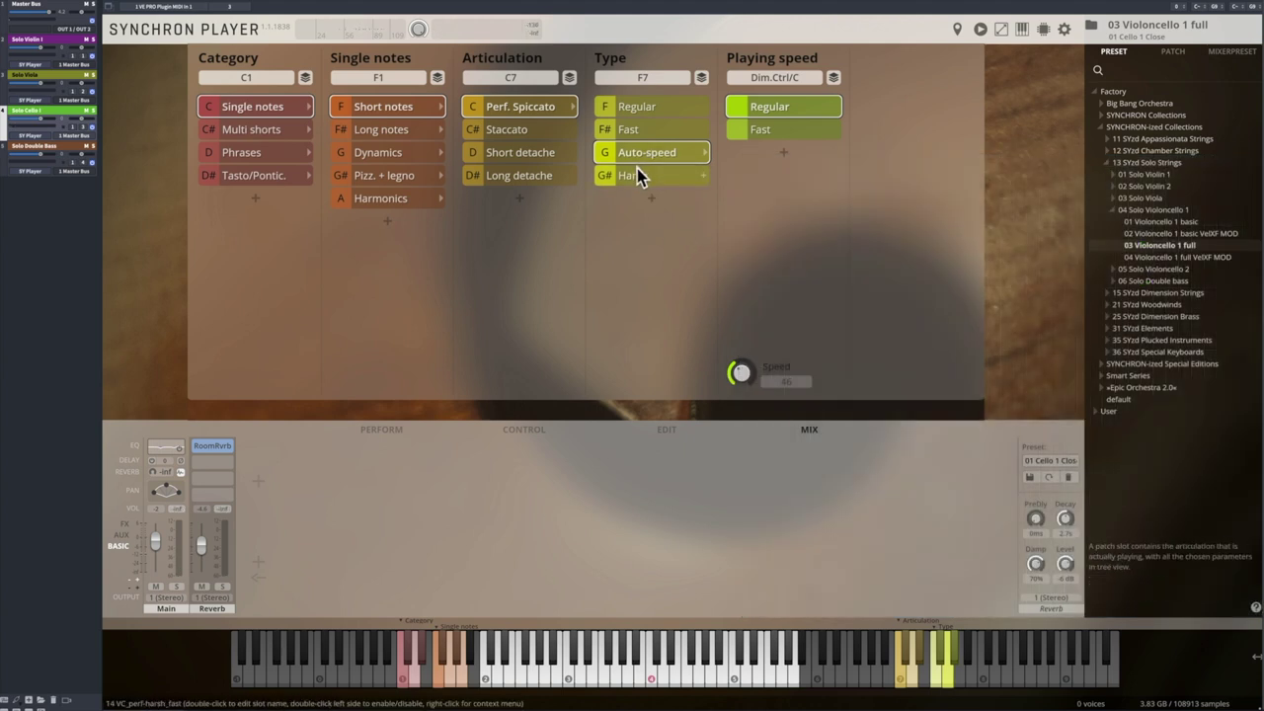
# Choose Harsh in the Type column for the cello's Perf. Spiccato articulation
pyautogui.click(634, 176)
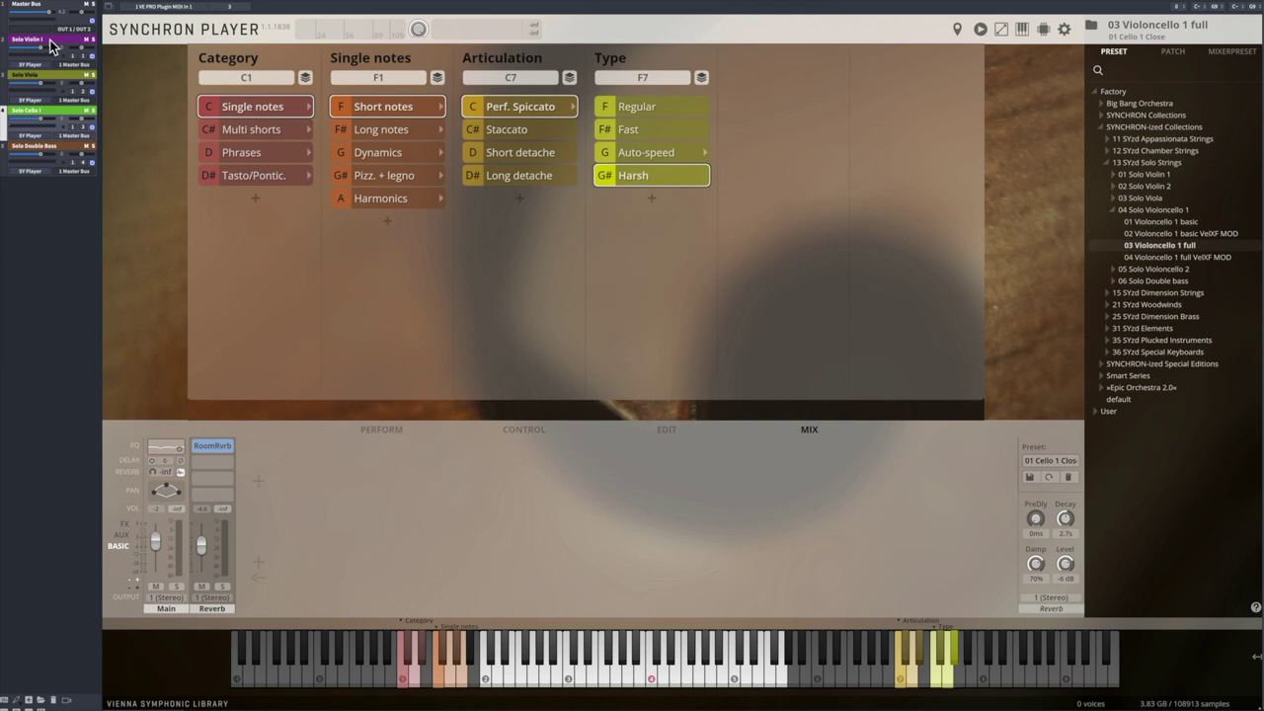
# Select the Solo Violin I player and set its articulation to Long detache with Vibrato
pyautogui.click(50, 39)
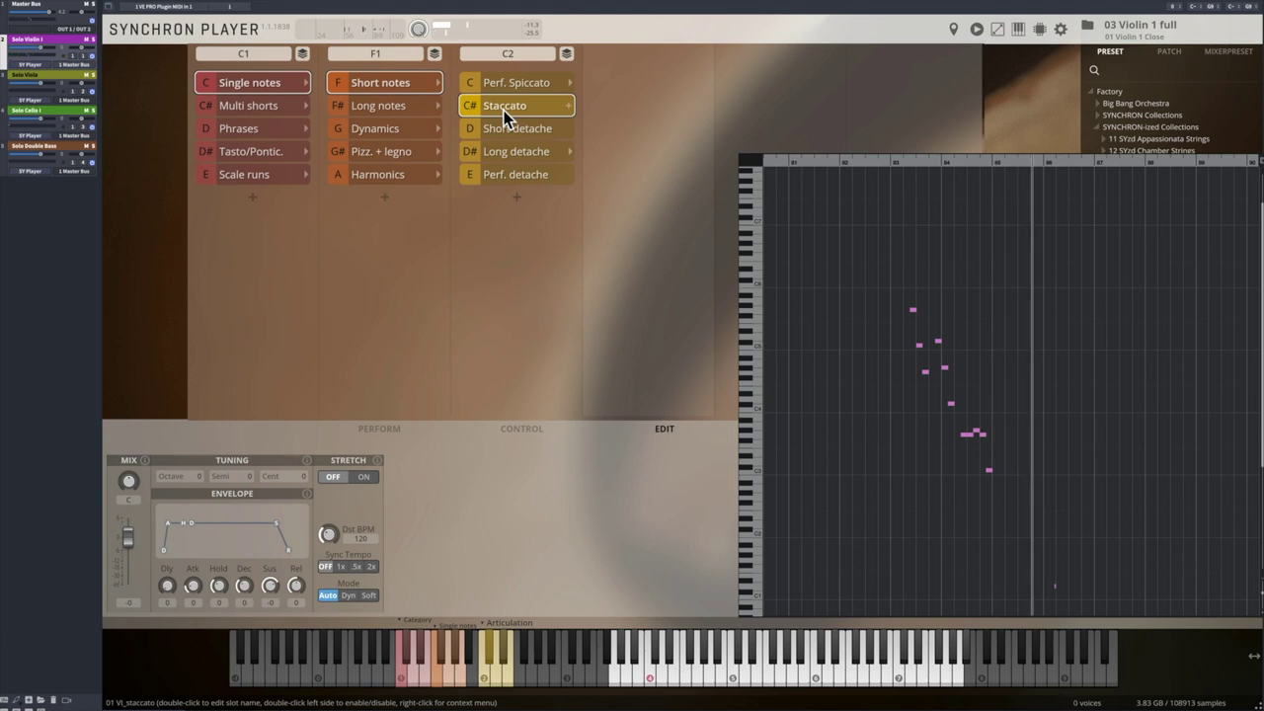
pyautogui.click(503, 129)
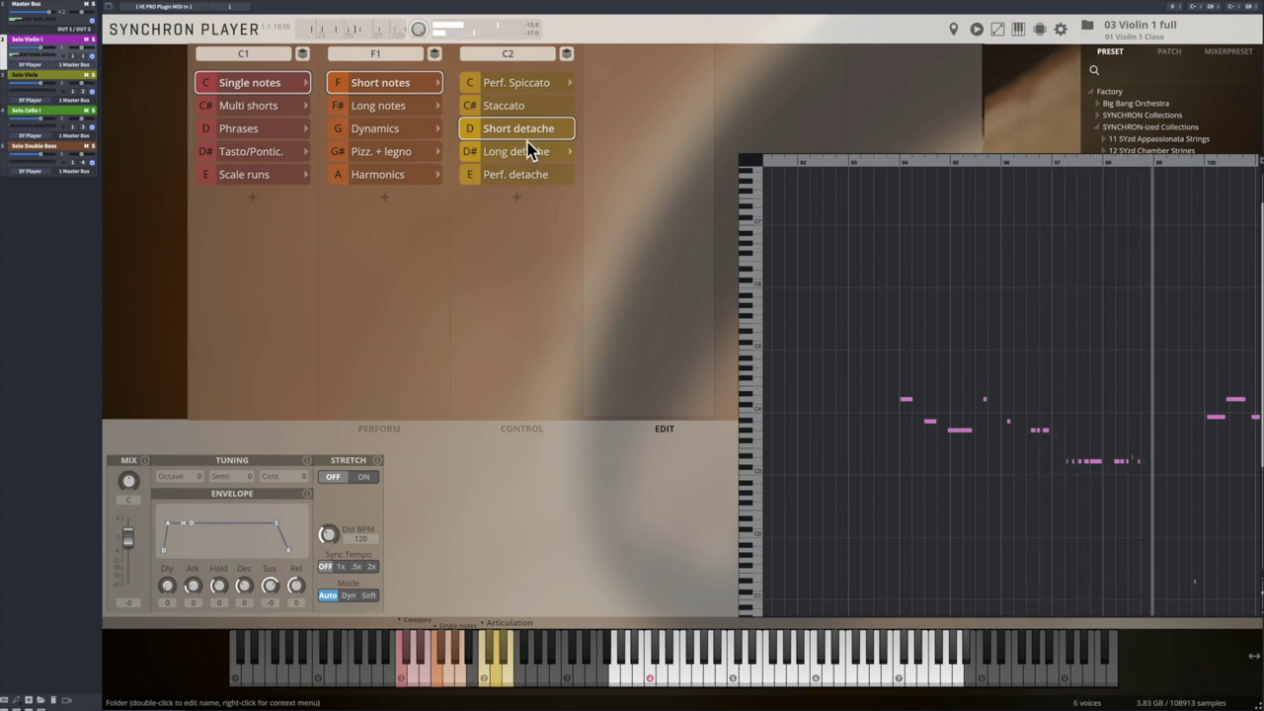
pyautogui.click(525, 151)
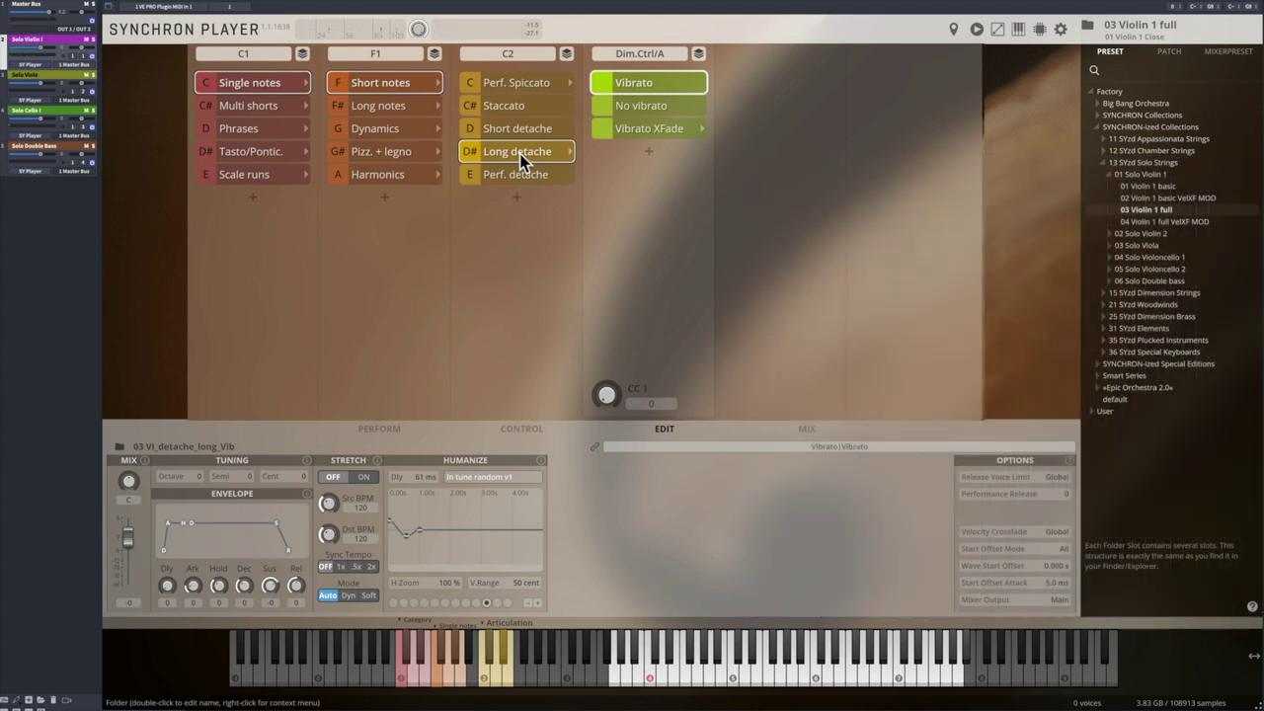
# Select the Vibrato XFade variation for the solo violin
pyautogui.click(656, 129)
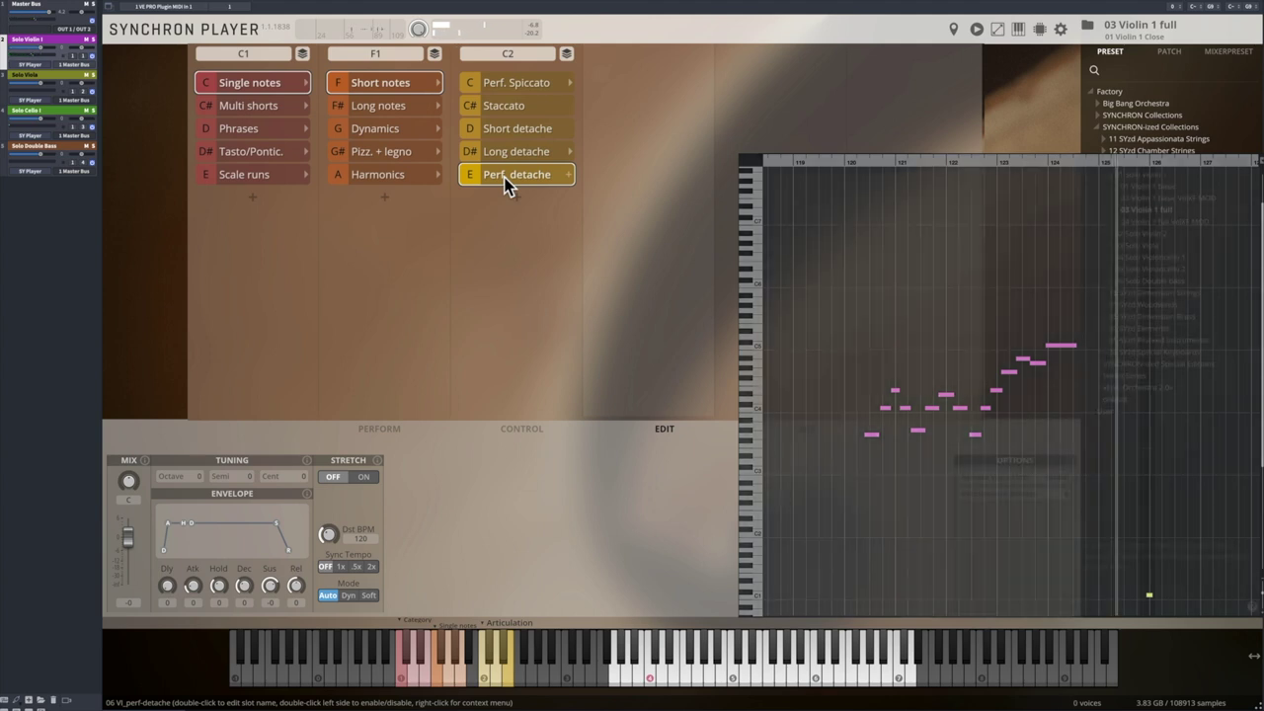
# On the Solo Viola, set the vibrato crossfade layer to Vibrato, then Decreasing vib
pyautogui.click(30, 79)
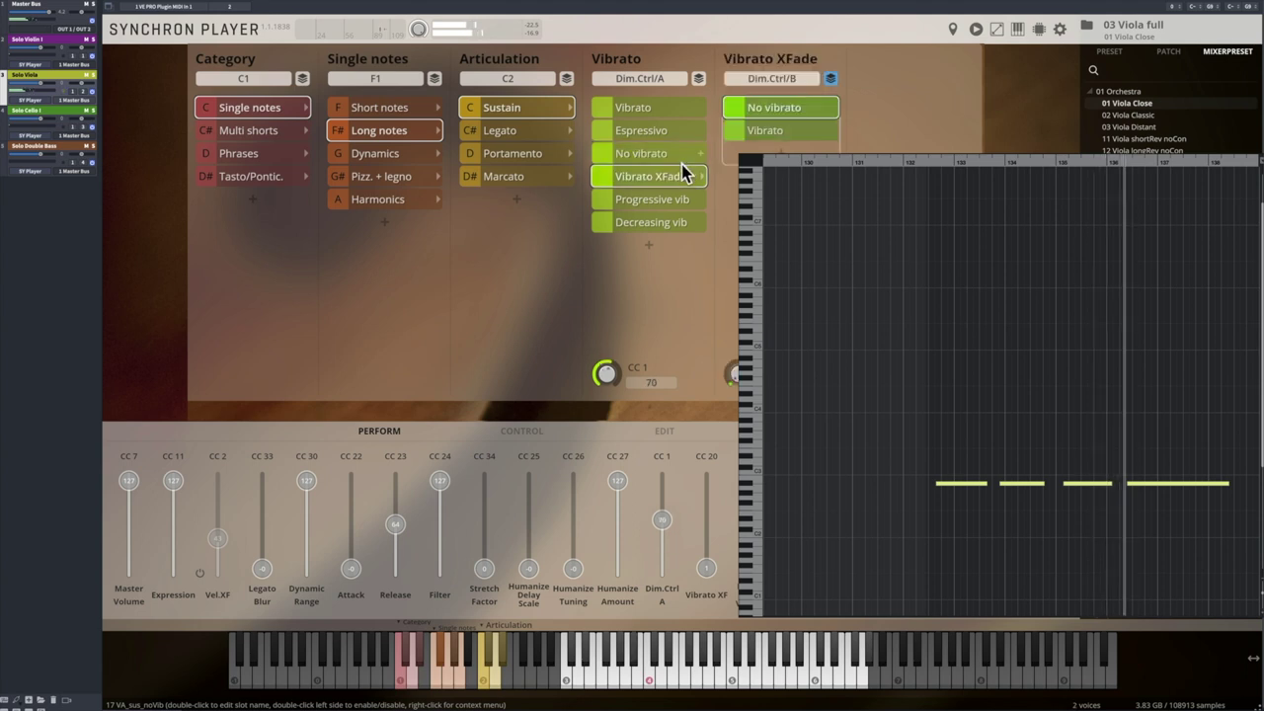
pyautogui.click(759, 130)
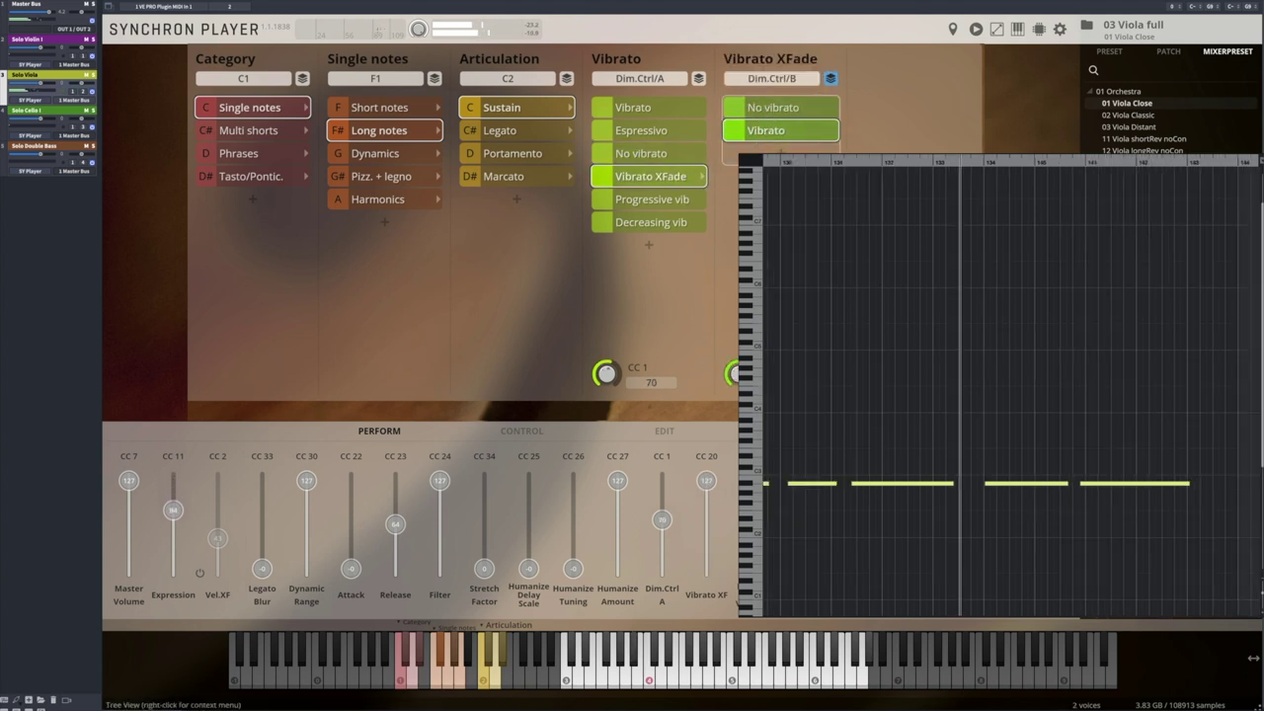
pyautogui.click(645, 220)
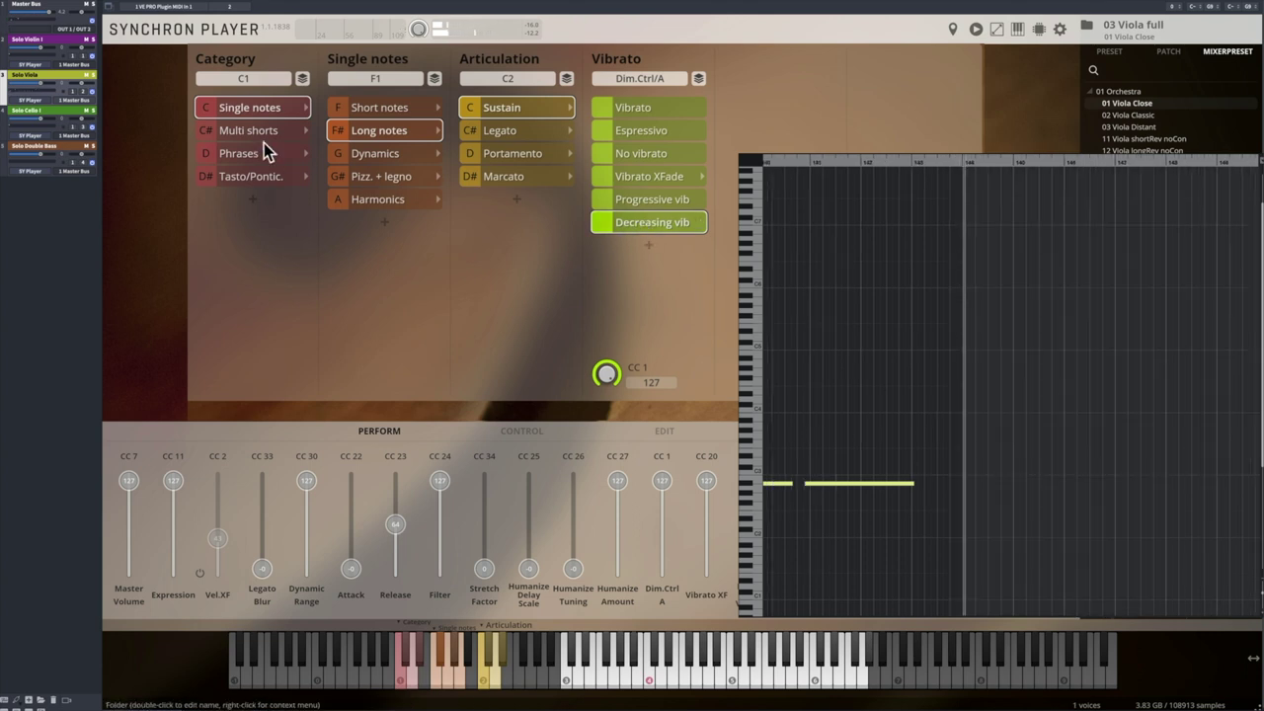
# Return to the Solo Violin I player and choose Long notes
pyautogui.click(42, 45)
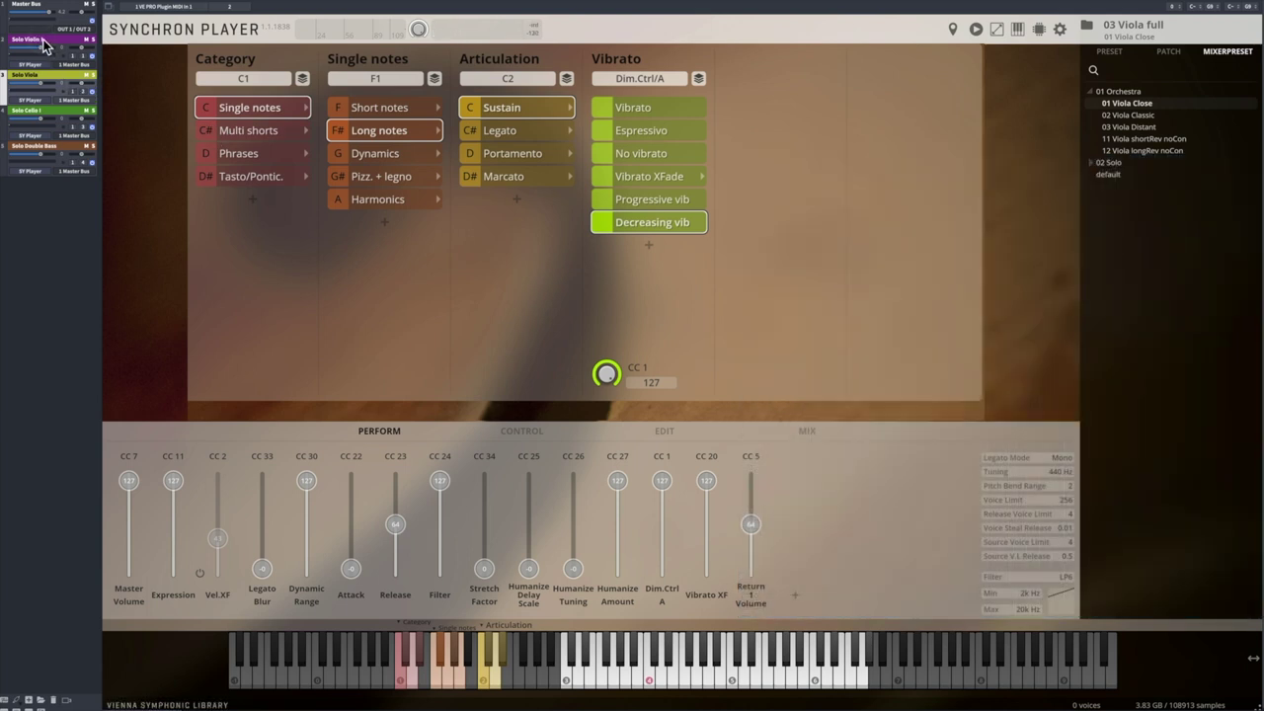
pyautogui.click(43, 44)
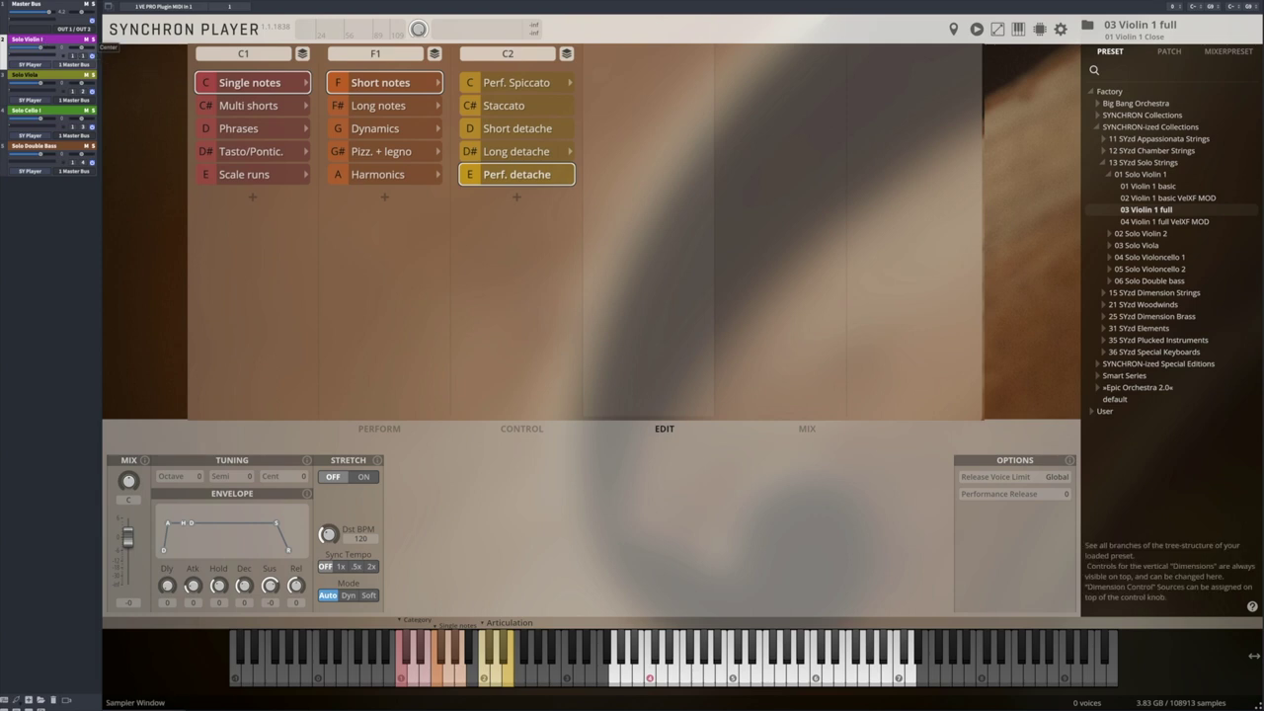
pyautogui.click(371, 105)
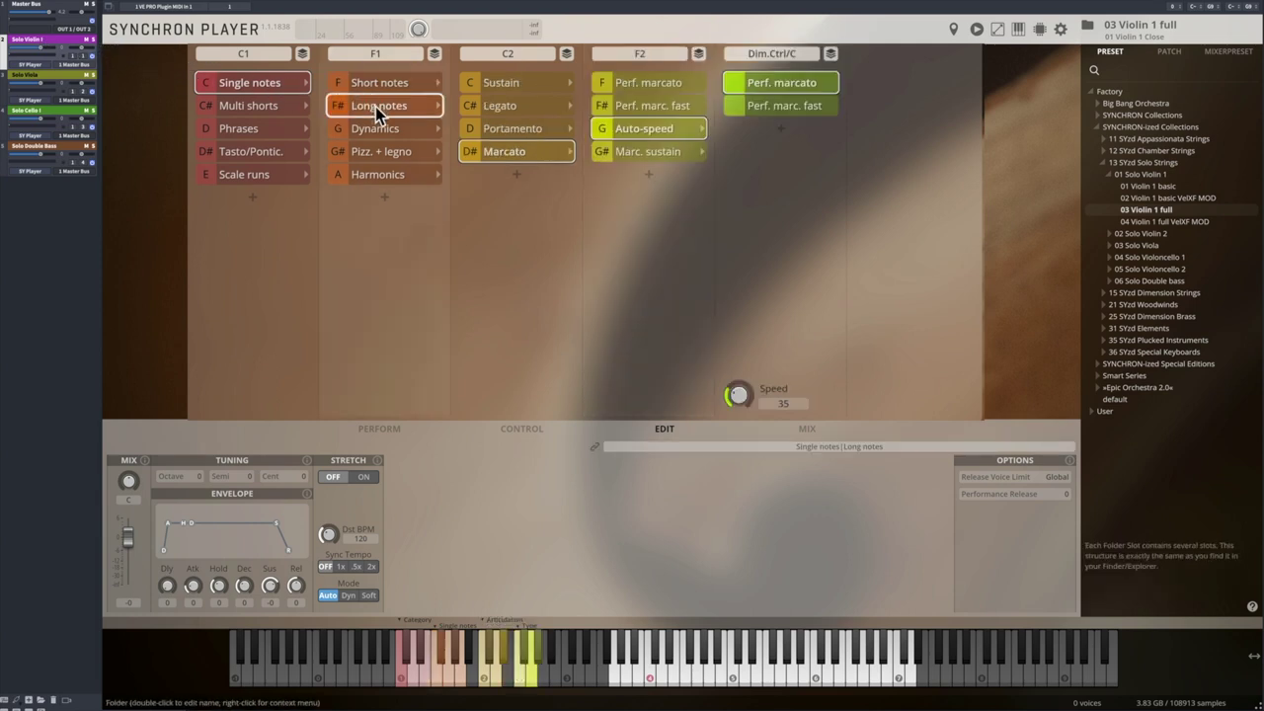
# Set the violin to Sustain with plain Vibrato and enable time stretching for slot 11 VI_sus_Vib
pyautogui.click(513, 86)
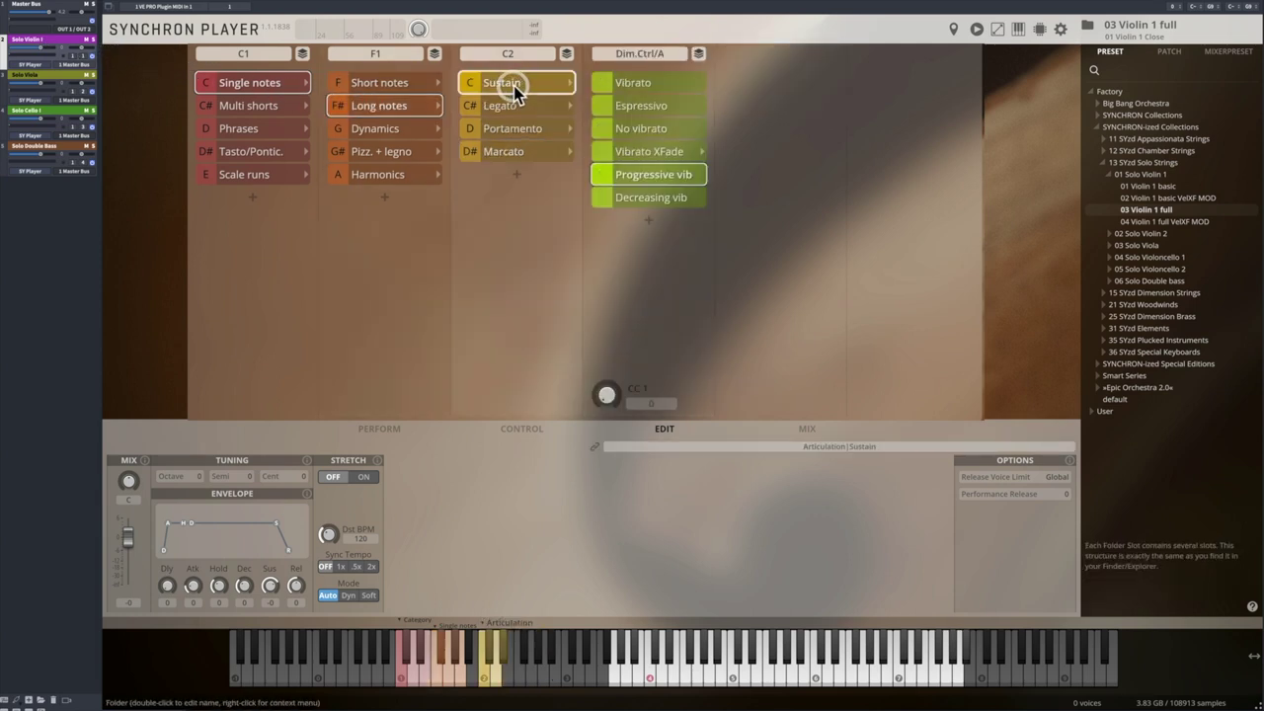
pyautogui.click(632, 83)
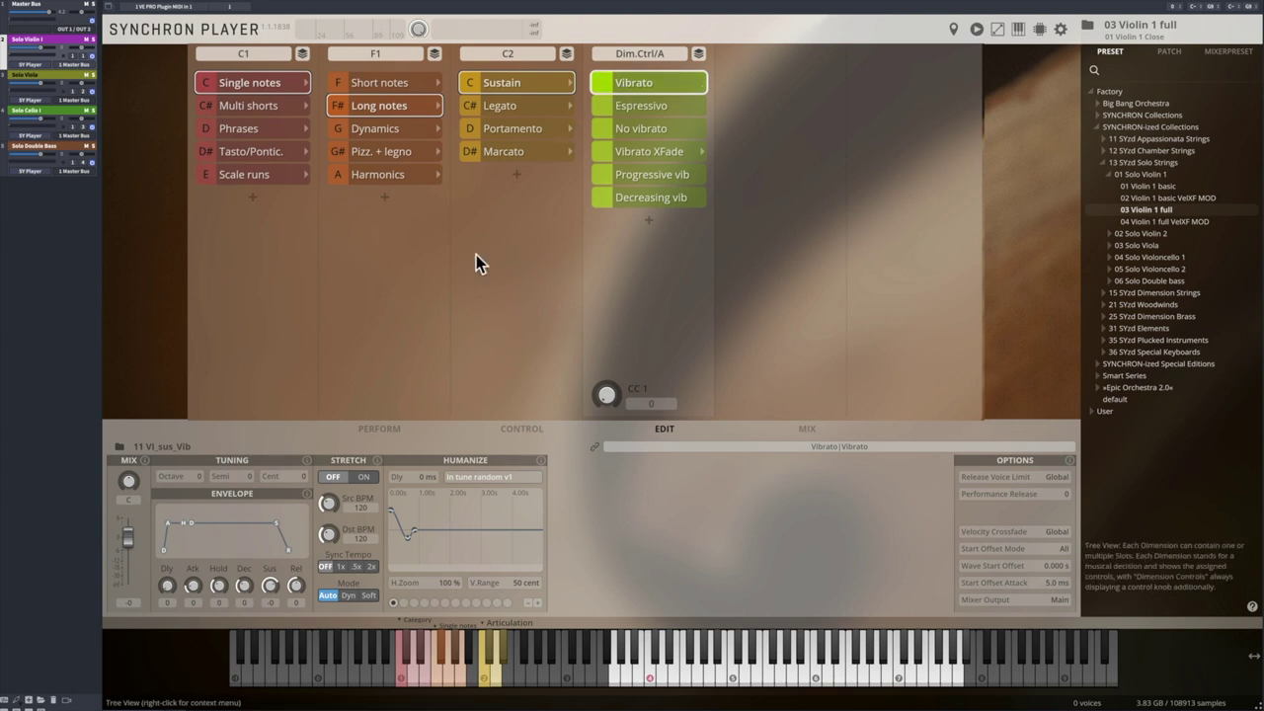
pyautogui.click(364, 477)
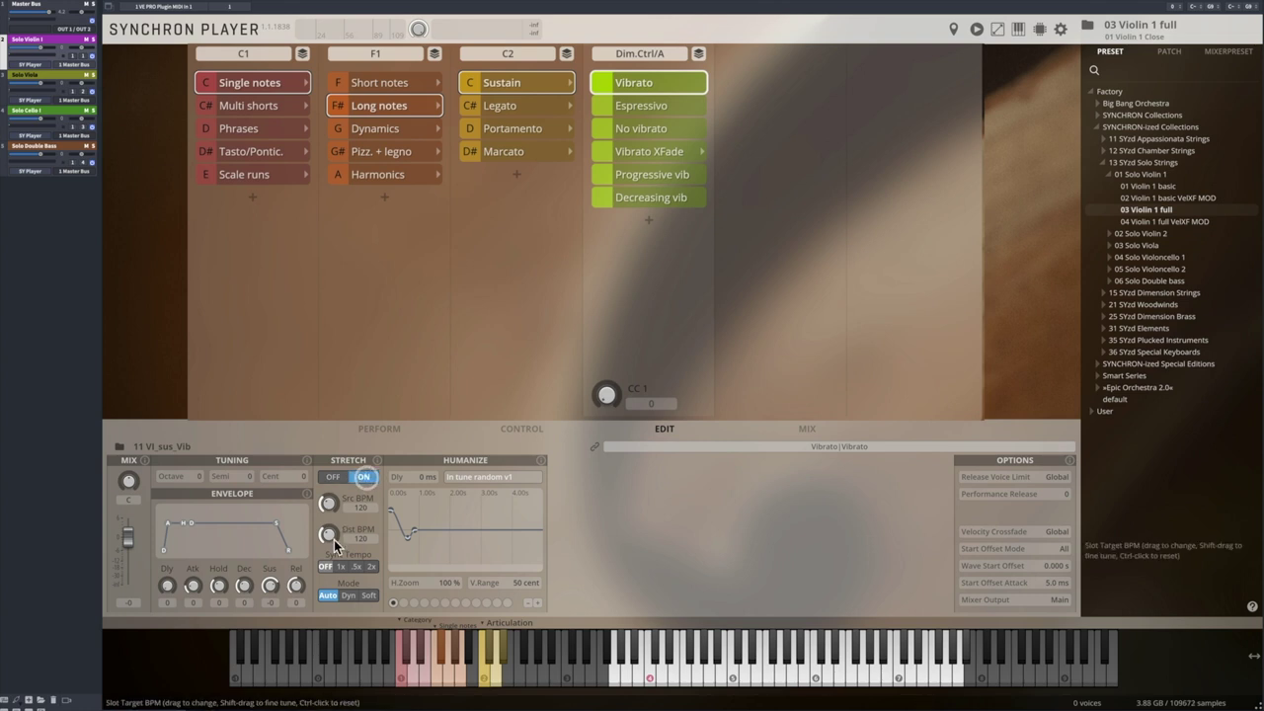
# Show the performance controller sliders and try the Stretch Factor (CC34) during playback
pyautogui.click(381, 430)
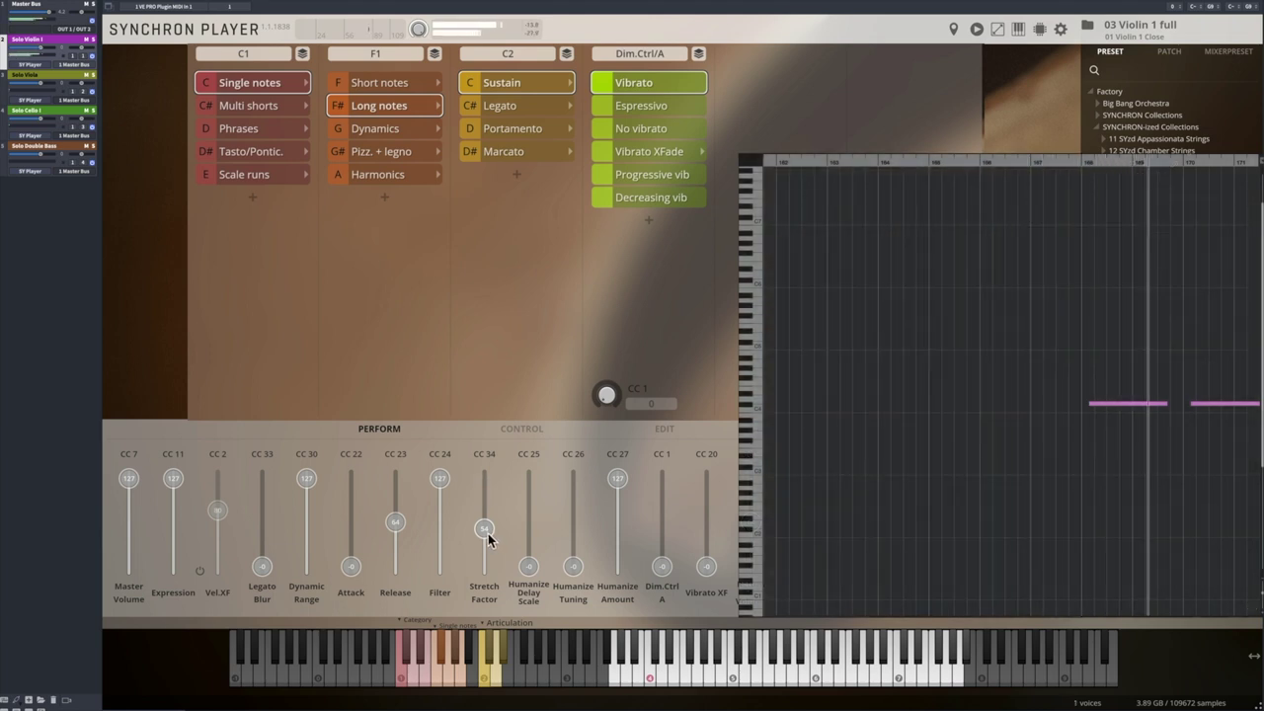
pyautogui.scroll(2, 487, 534)
pyautogui.scroll(3, 487, 535)
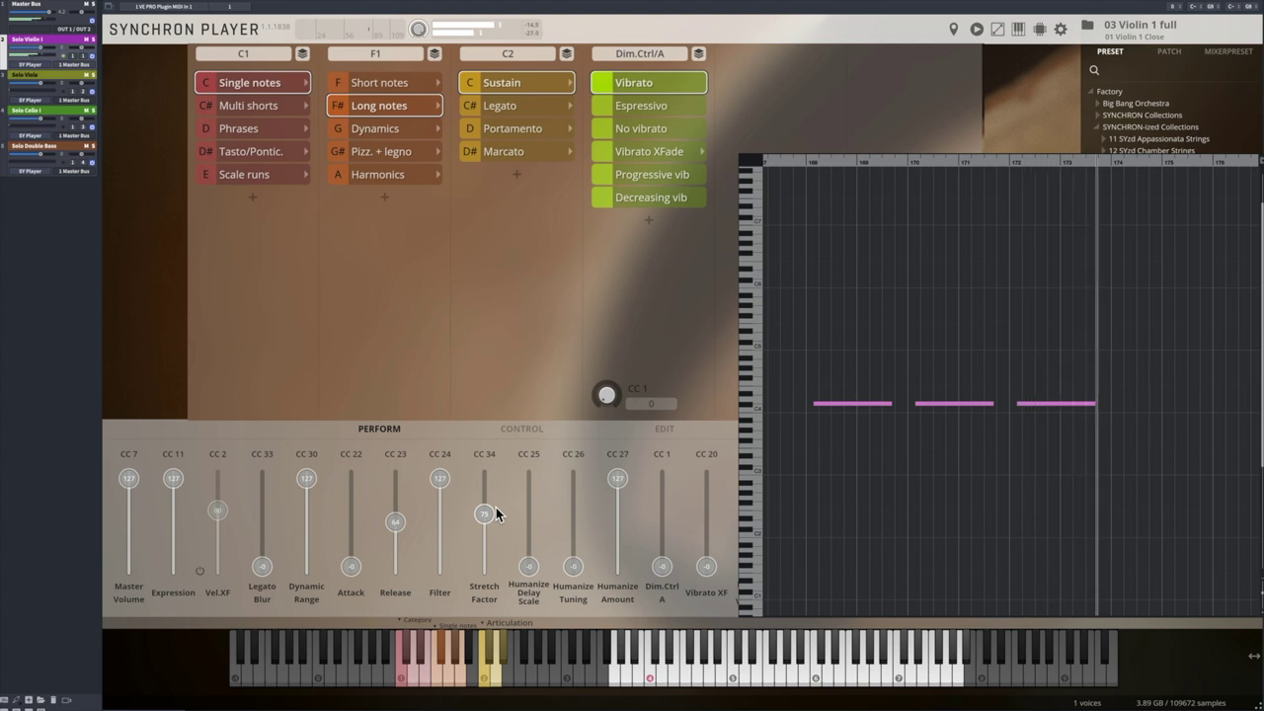
pyautogui.scroll(-3, 496, 514)
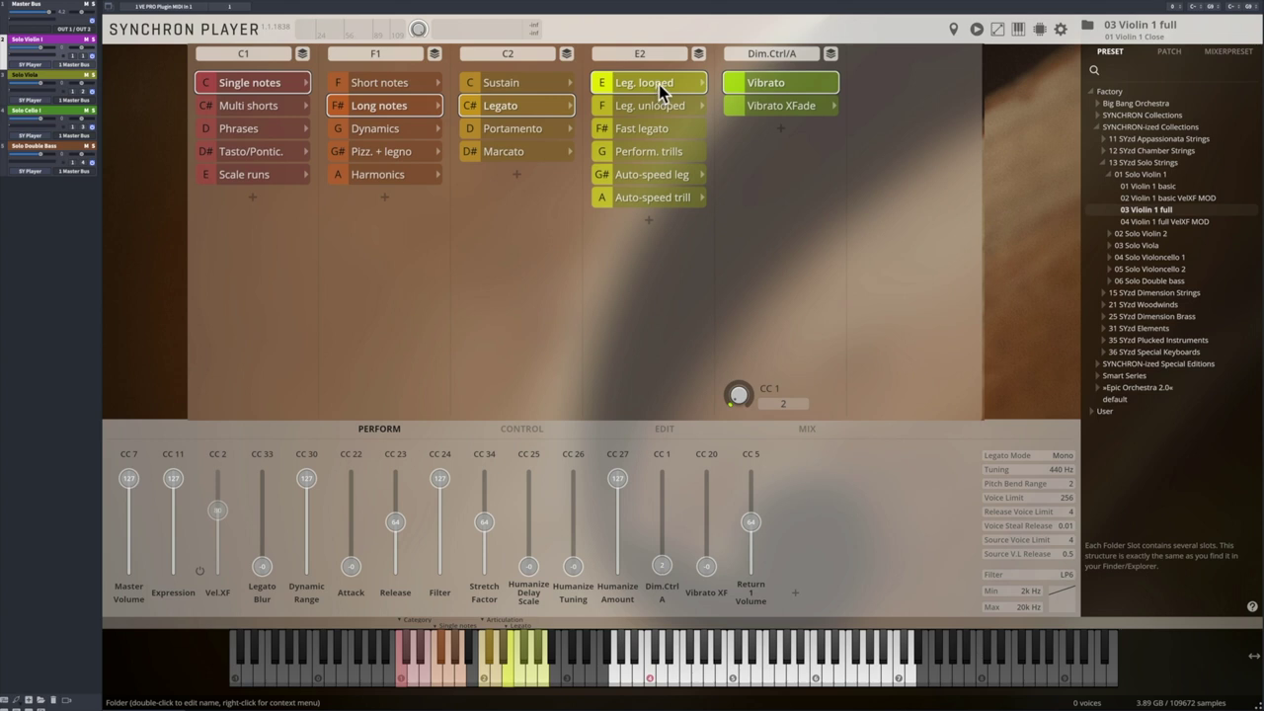
# Set the violin's legato to Leg. unlooped and audition the vibrato variants, including Progressive vib
pyautogui.click(647, 105)
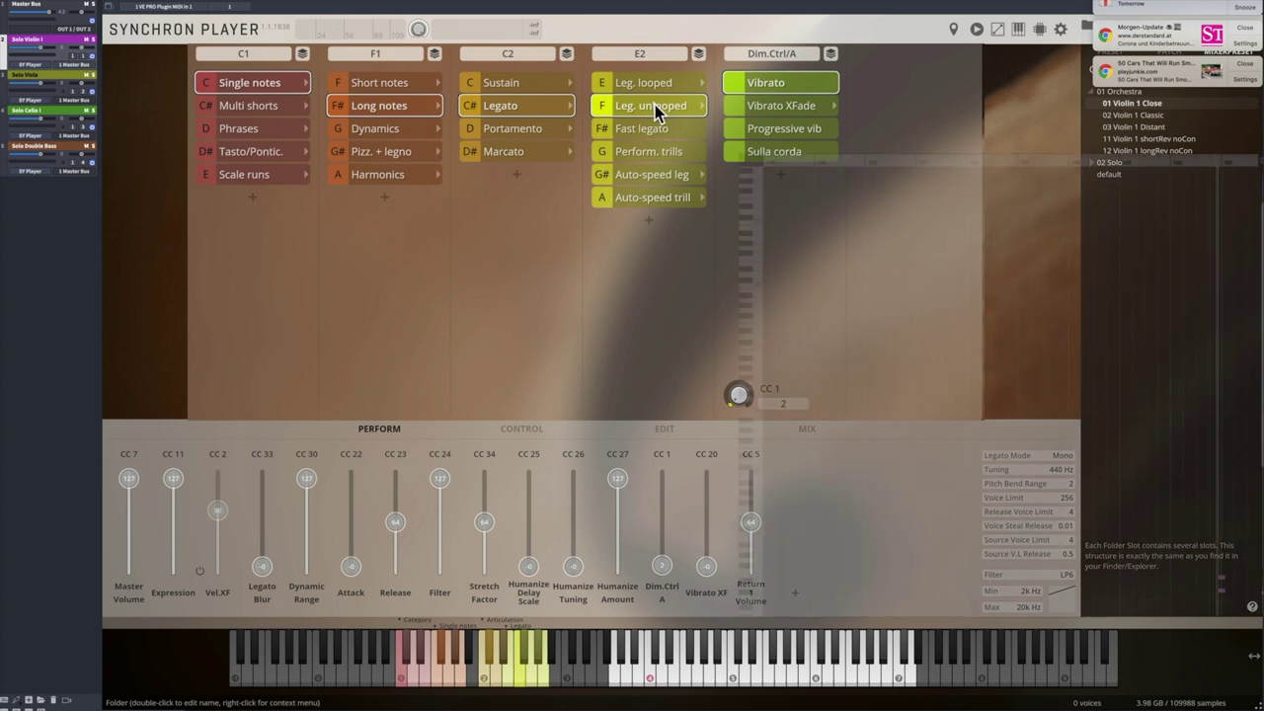
pyautogui.click(647, 81)
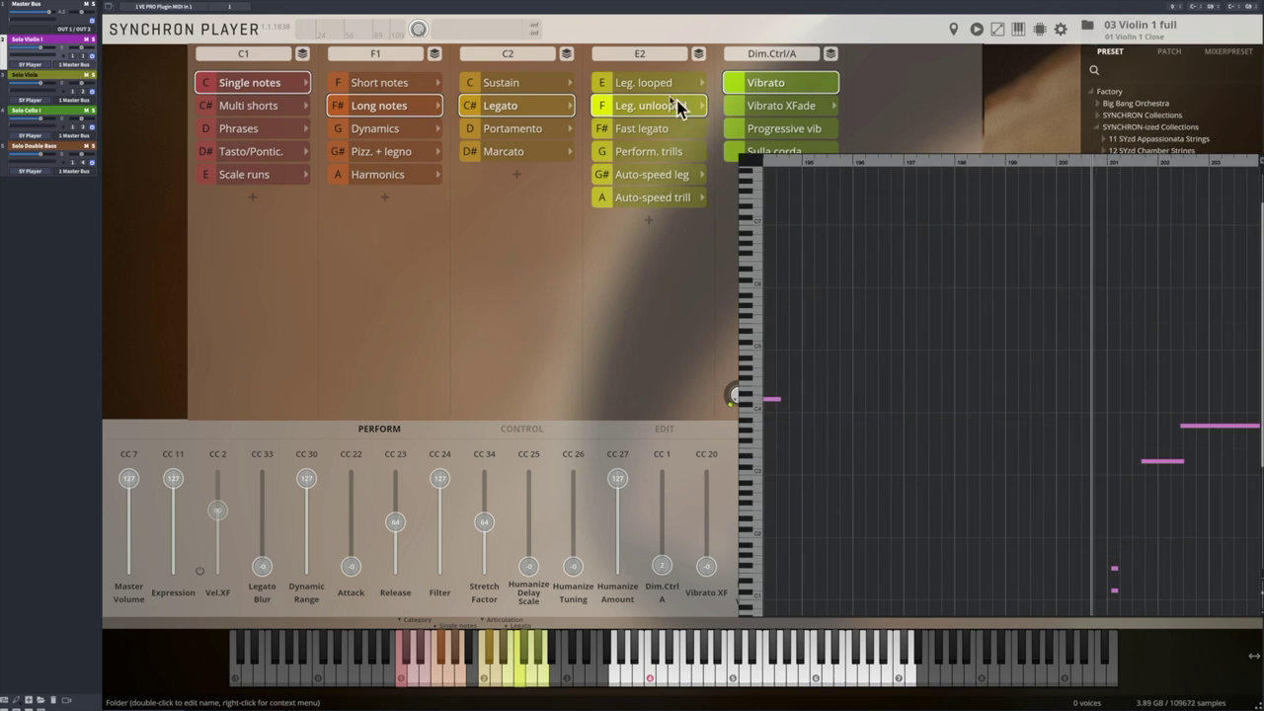
pyautogui.click(768, 130)
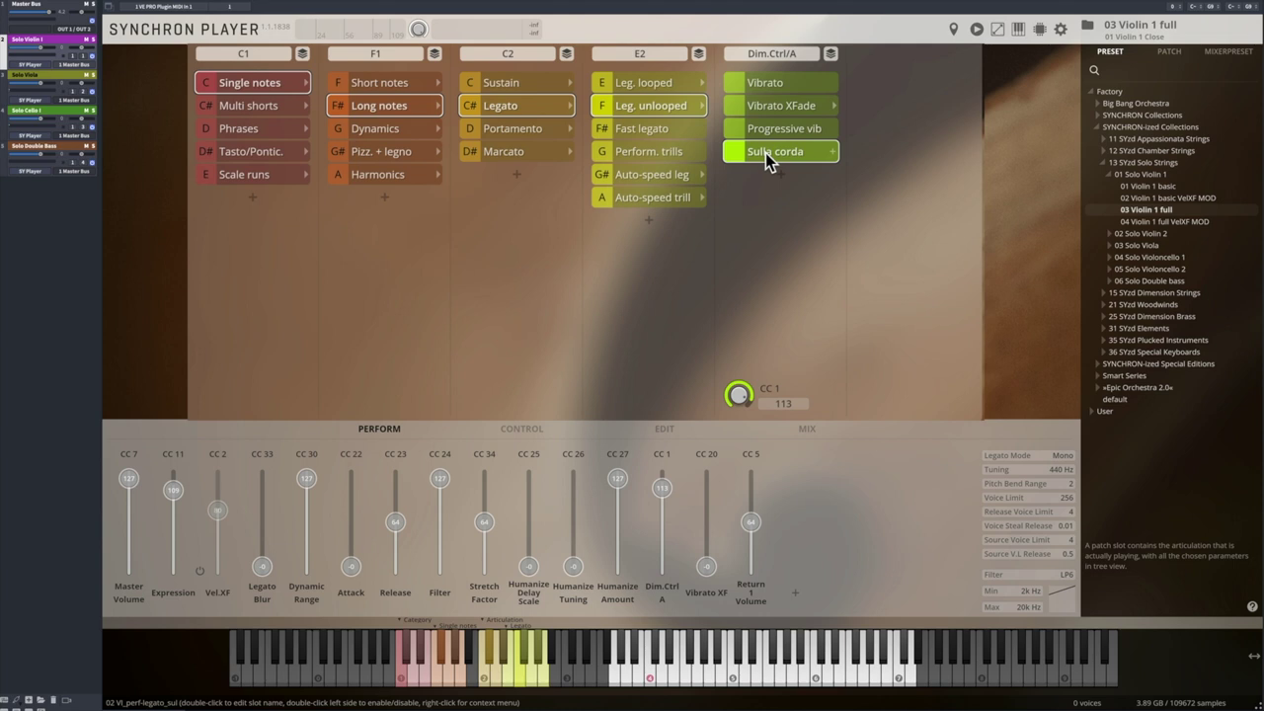
# Give the Solo Viola auto-speed legato with Fast legato speed, then return to Solo Violin I
pyautogui.click(39, 77)
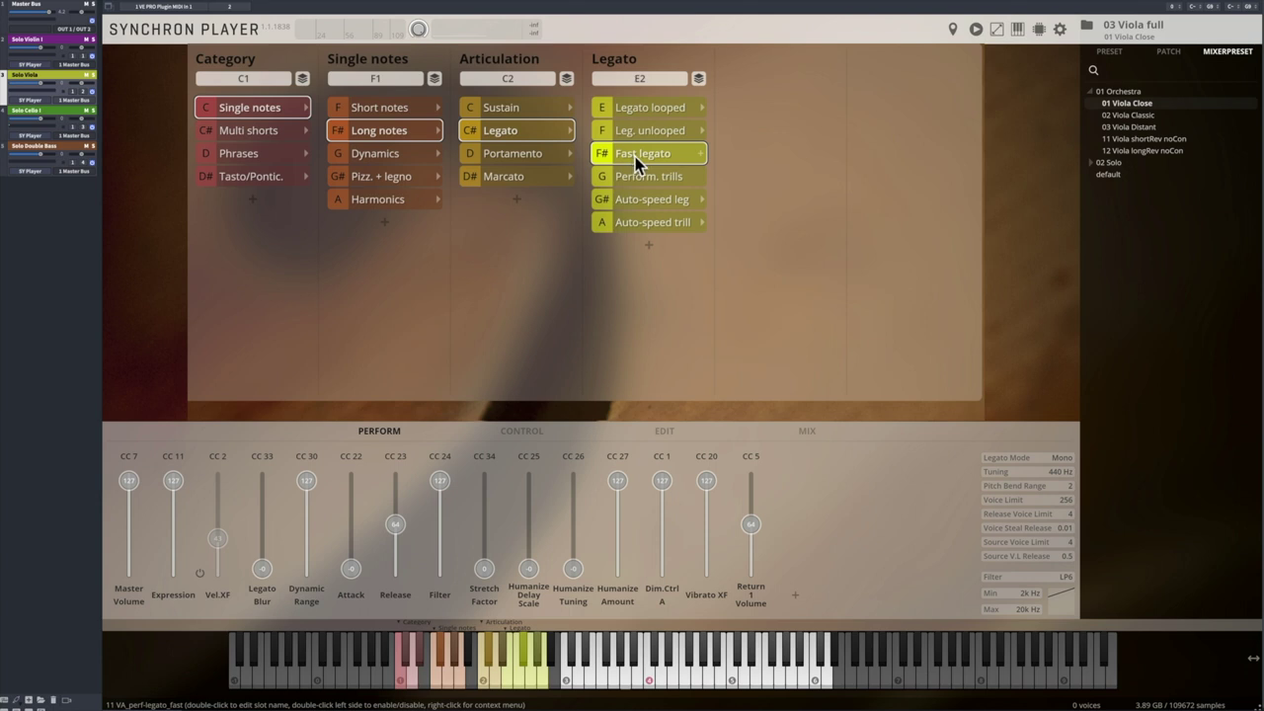
pyautogui.click(640, 193)
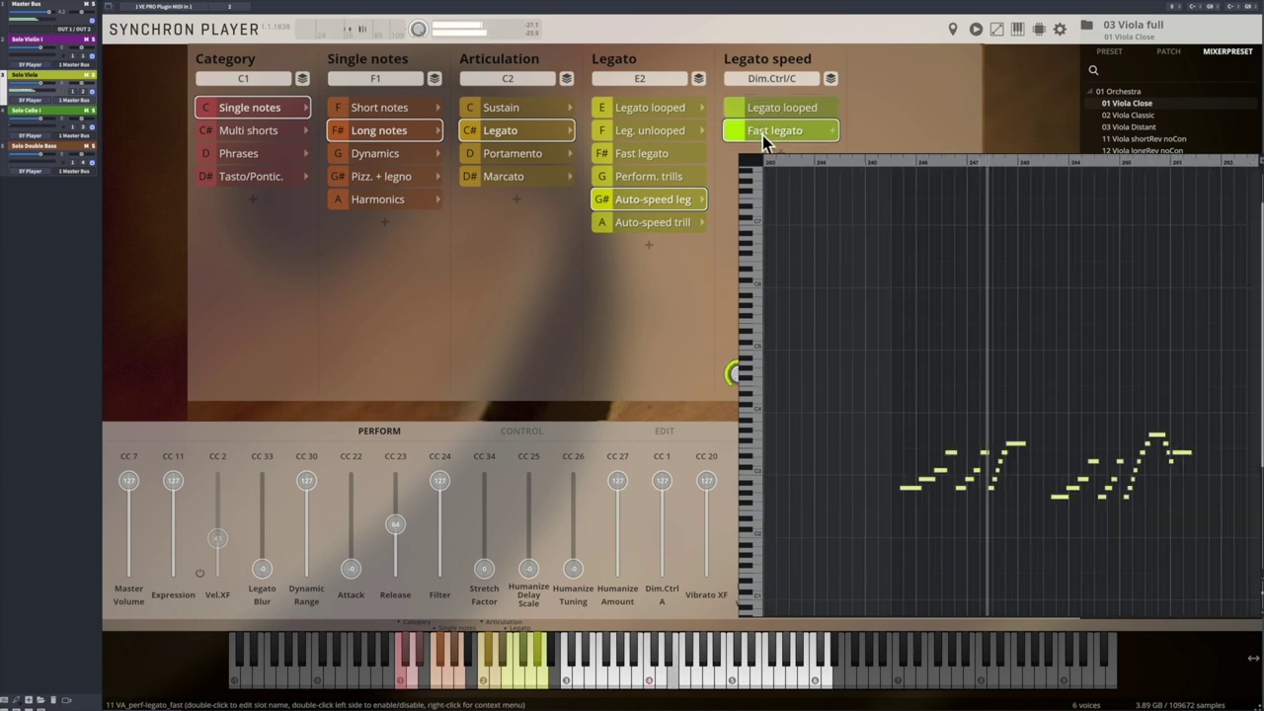
pyautogui.click(763, 131)
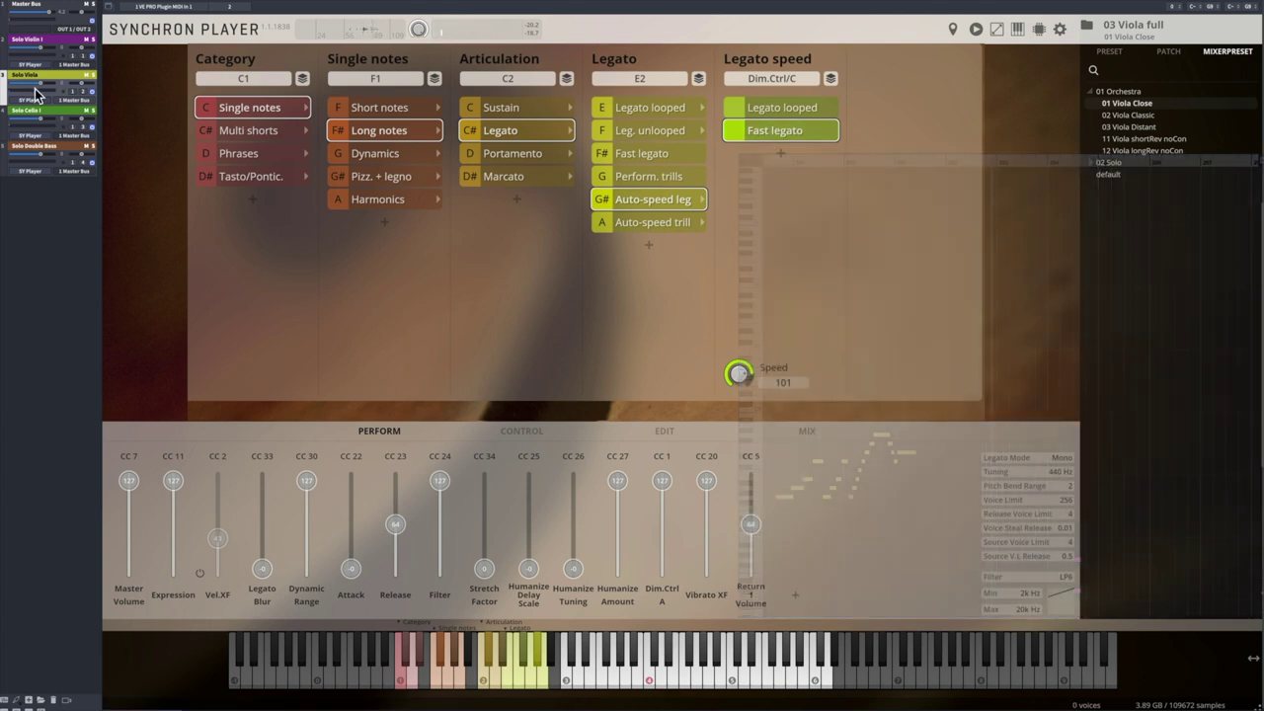
pyautogui.click(43, 43)
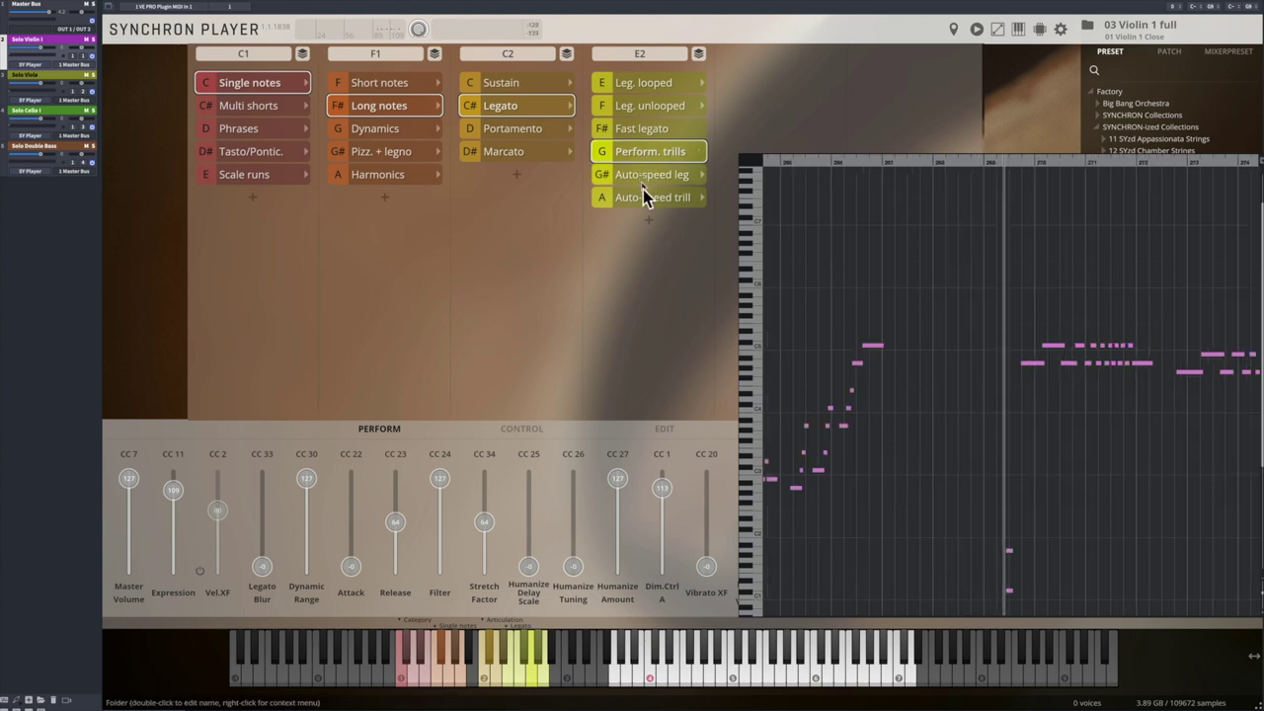
# Switch the violin's trills to Auto-speed trill, with the Speed control reading 23
pyautogui.click(647, 199)
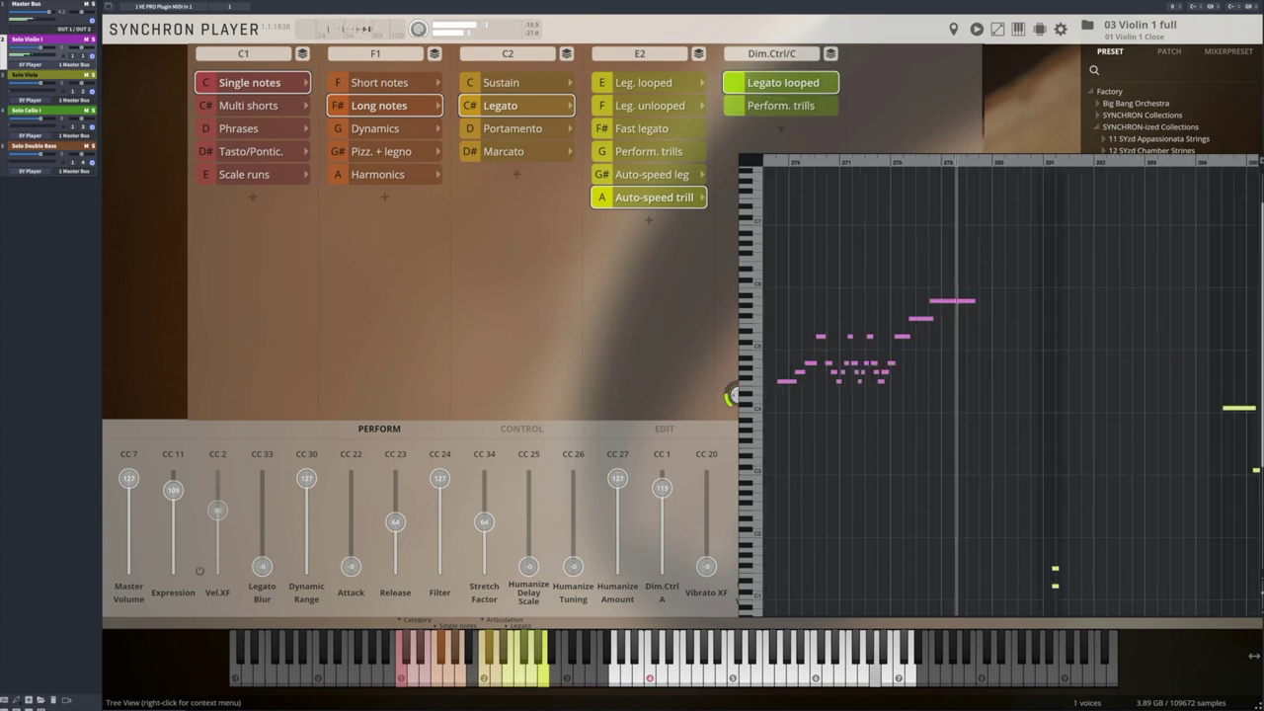
pyautogui.click(570, 316)
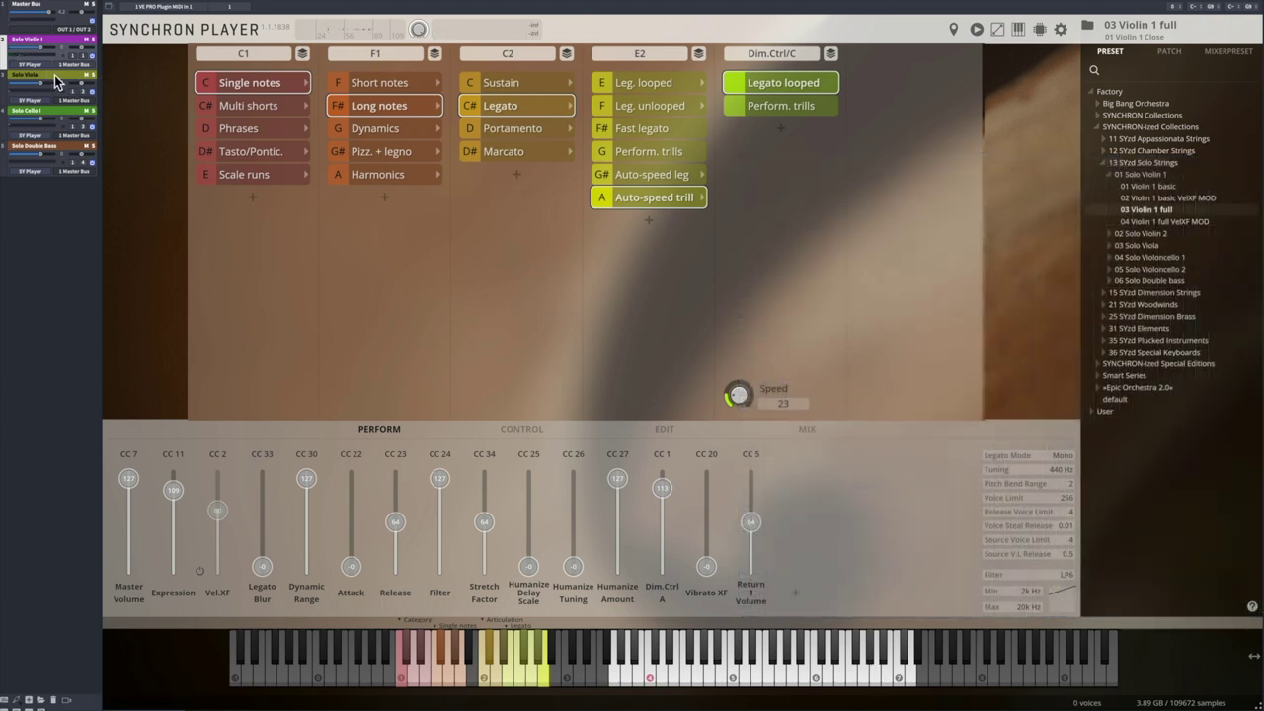
# Select the Solo Viola instrument and start playback of the demo passage
pyautogui.click(54, 75)
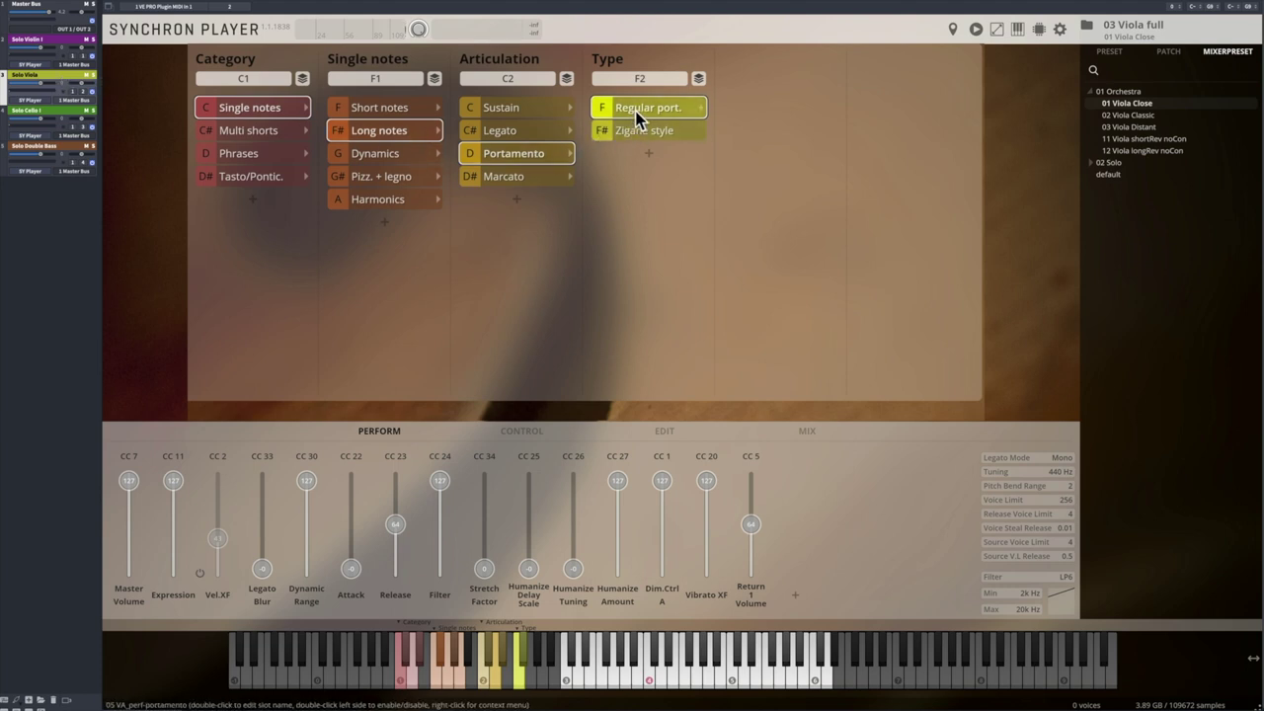
pyautogui.hotkey('ctrl', 'e')
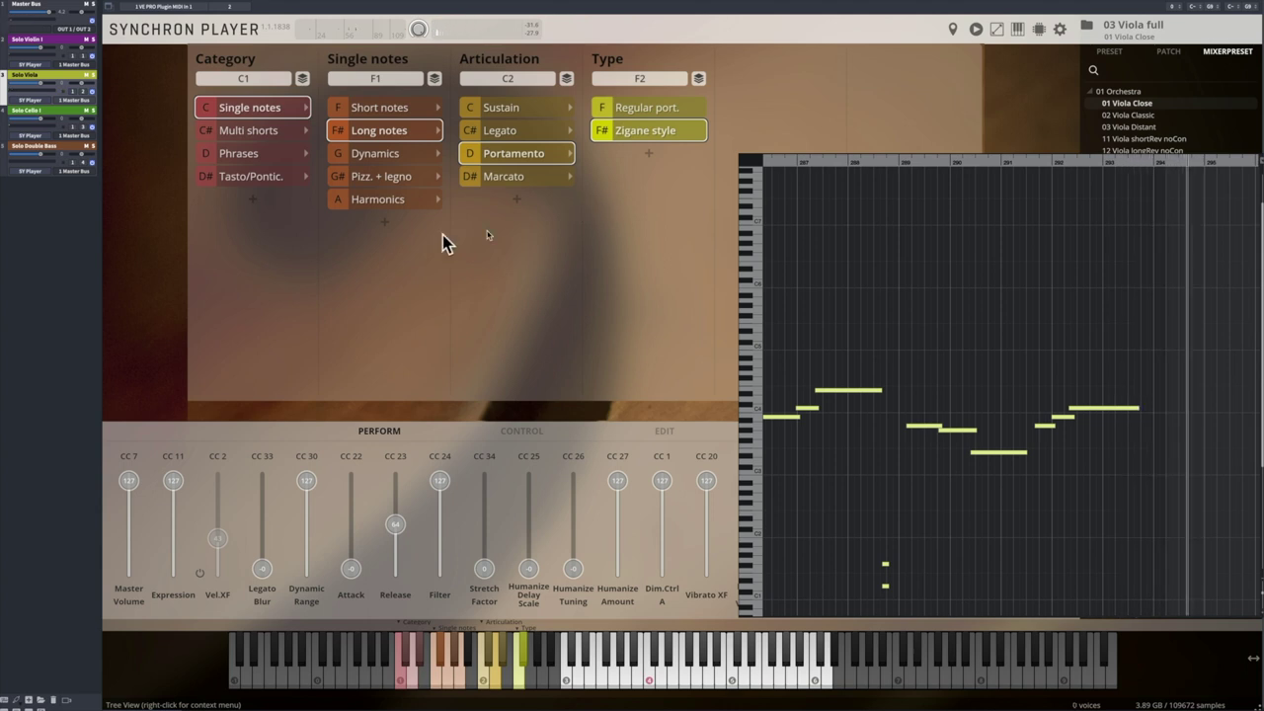
# On Solo Cello I, turn Stretch on for the portamento slot and choose Zigane style
pyautogui.click(42, 110)
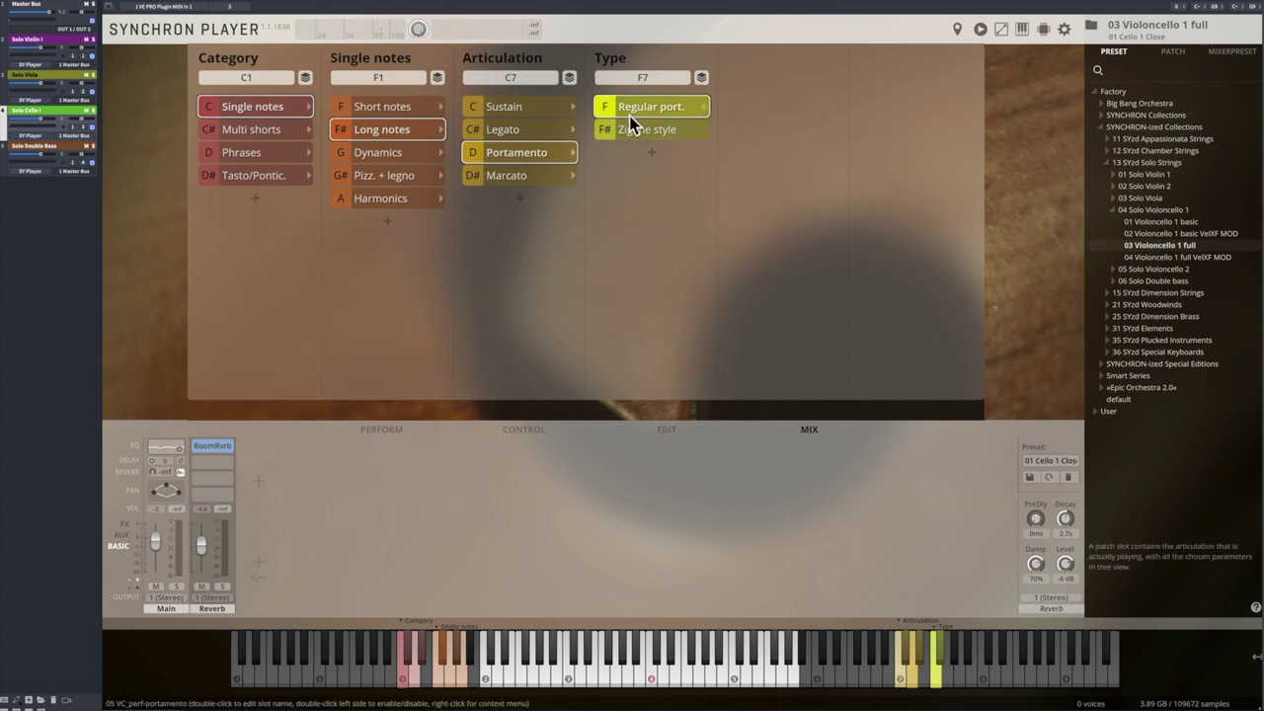
pyautogui.click(678, 429)
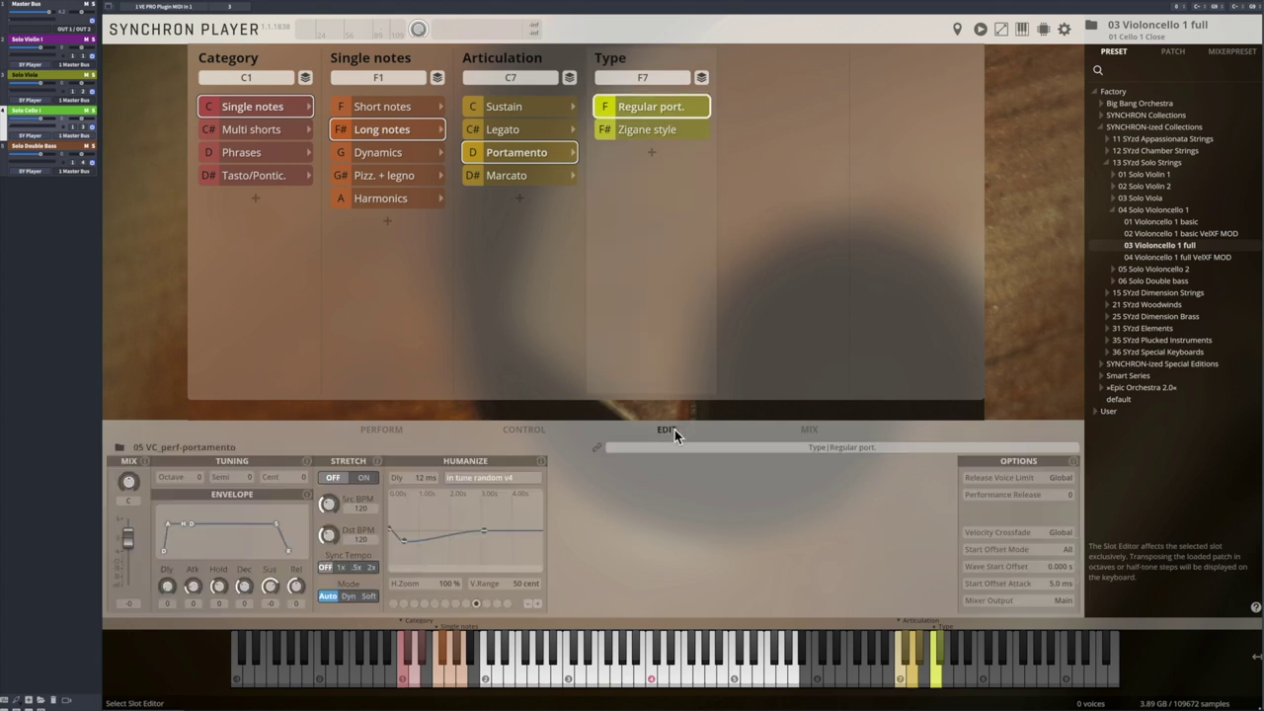
pyautogui.click(364, 478)
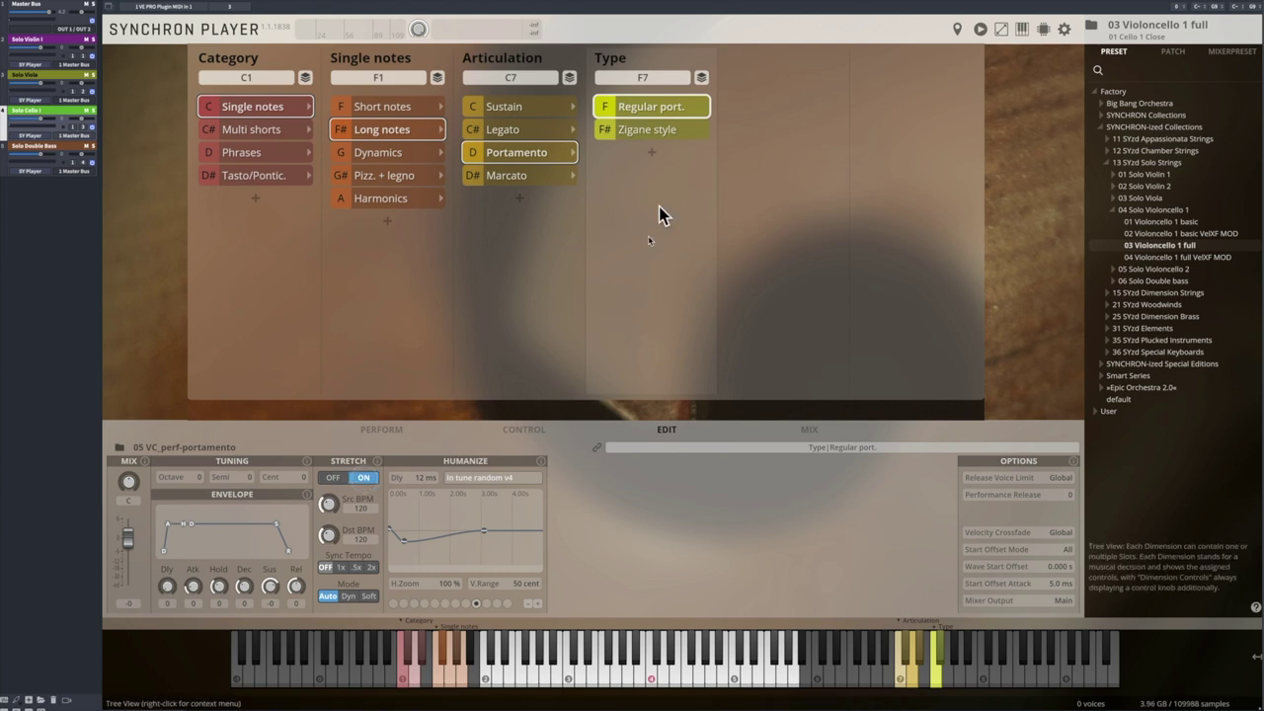
pyautogui.click(647, 129)
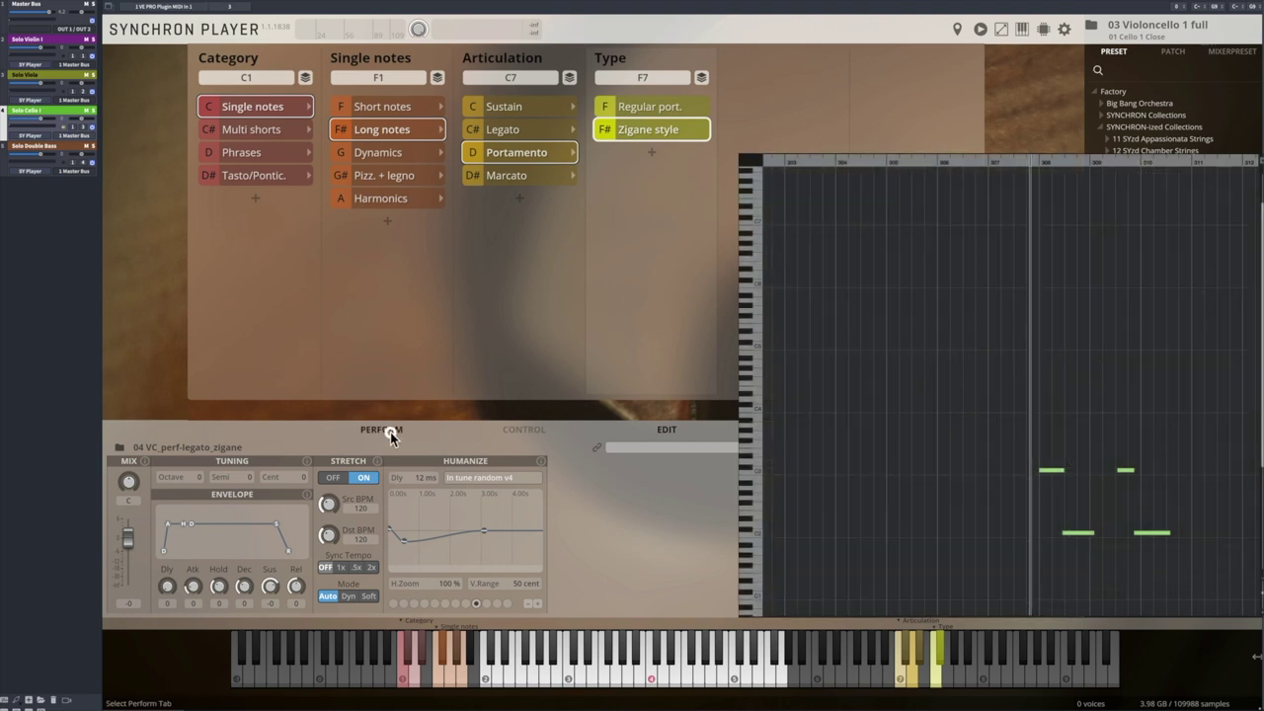
pyautogui.click(391, 430)
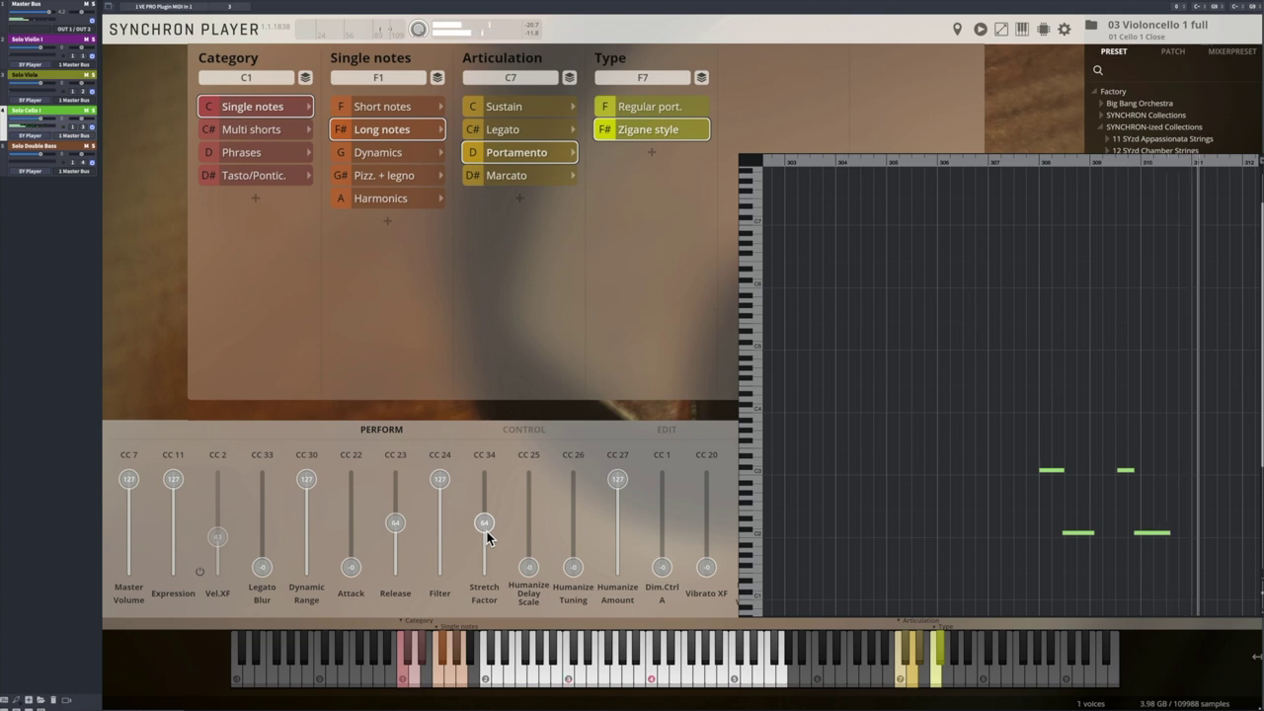
# On Solo Violin I, pick Perf. marc. fast, then the Auto-speed marcato variant (Speed 96)
pyautogui.click(42, 47)
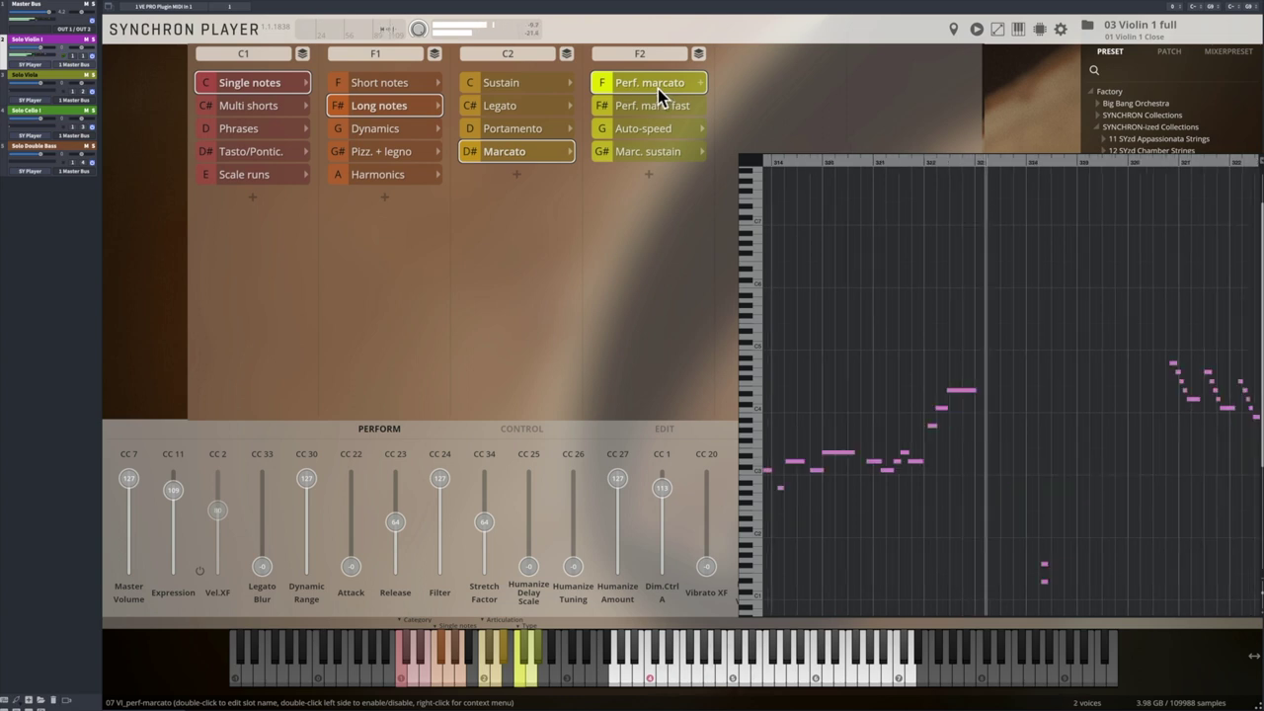
pyautogui.click(664, 107)
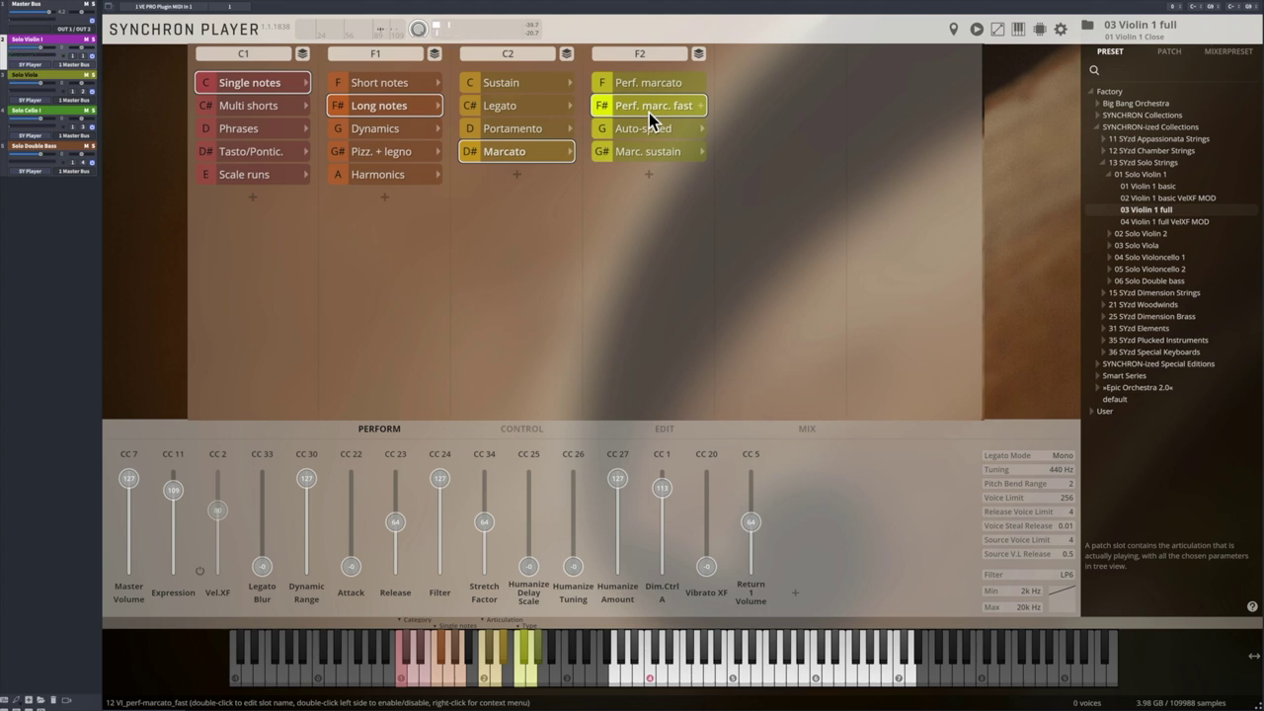
pyautogui.click(642, 127)
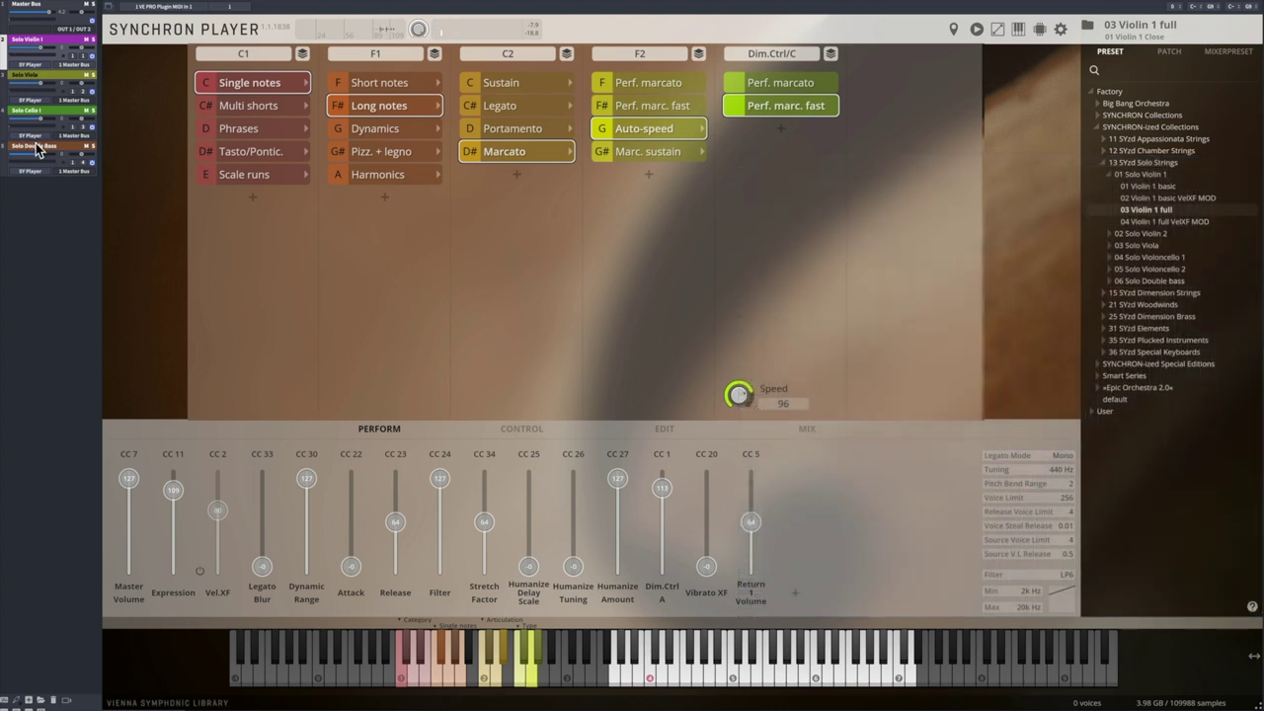
# Play the Solo Double Bass accents from the piano roll, then switch to Solo Cello I
pyautogui.click(37, 149)
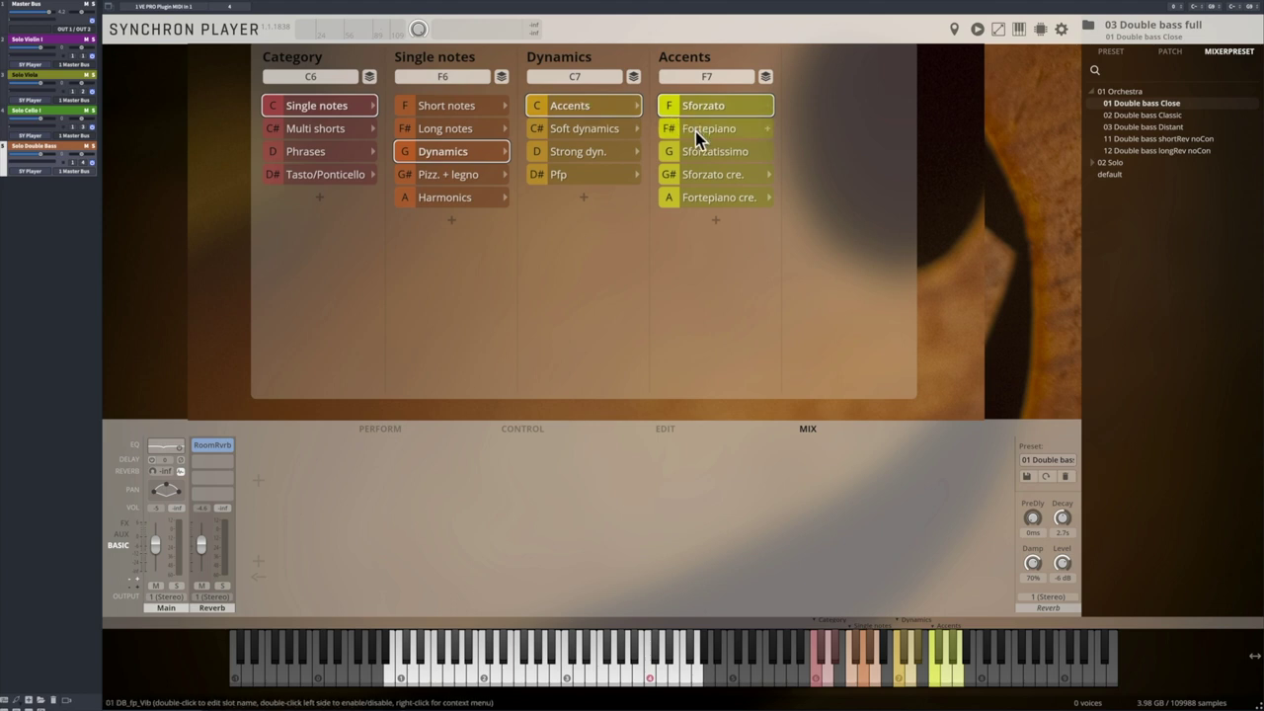
pyautogui.press('F2')
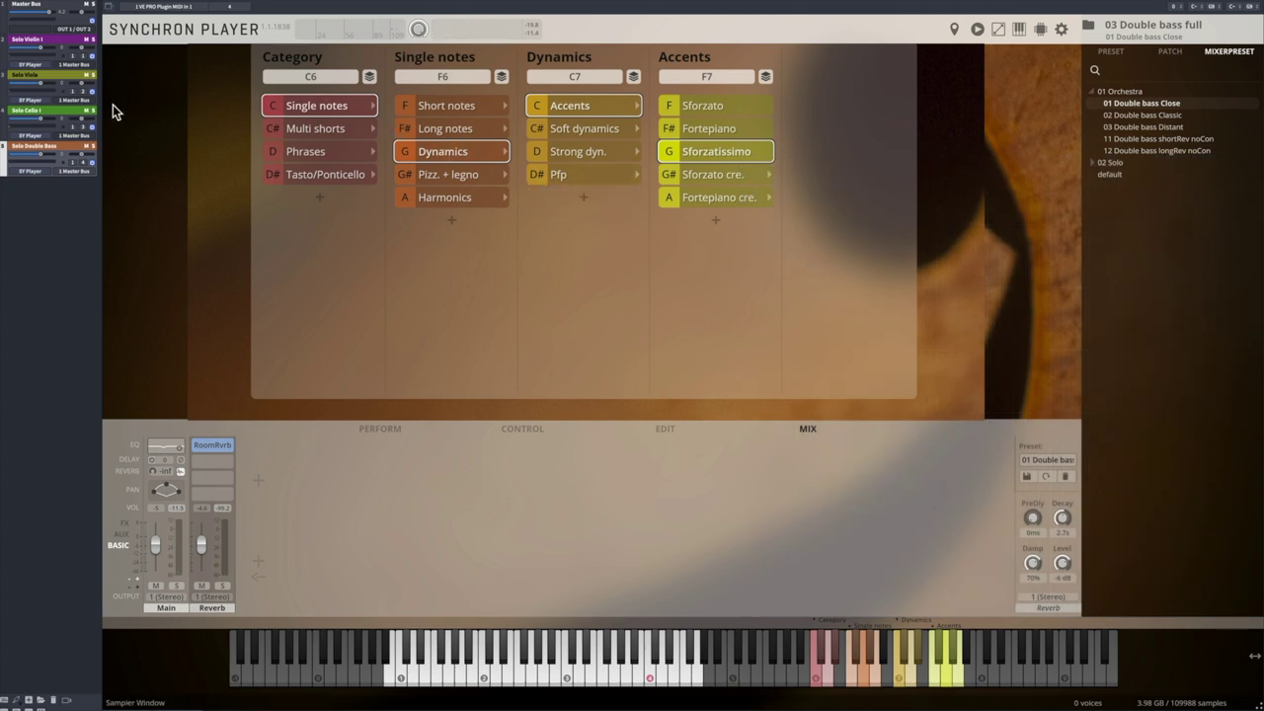
pyautogui.click(44, 115)
# Show the cello's Dynamics articulations, try Soft dynamics, and settle on Strong dyn
pyautogui.click(386, 154)
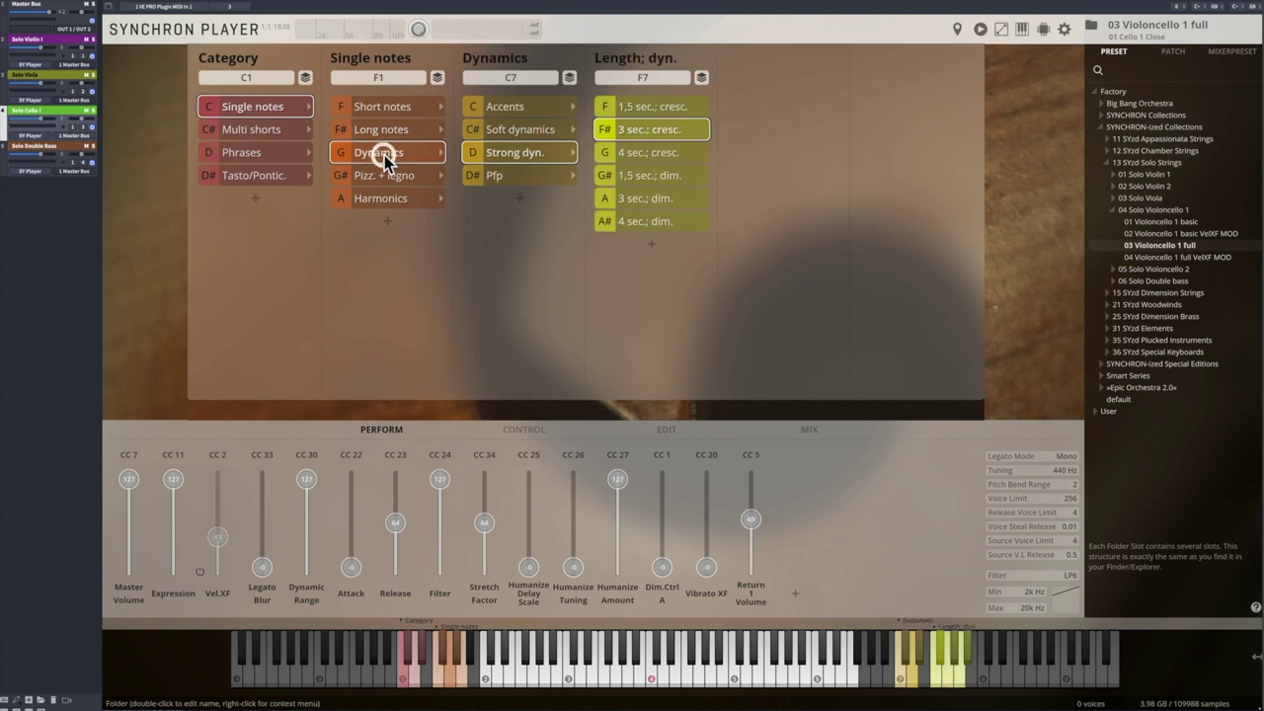
pyautogui.click(520, 132)
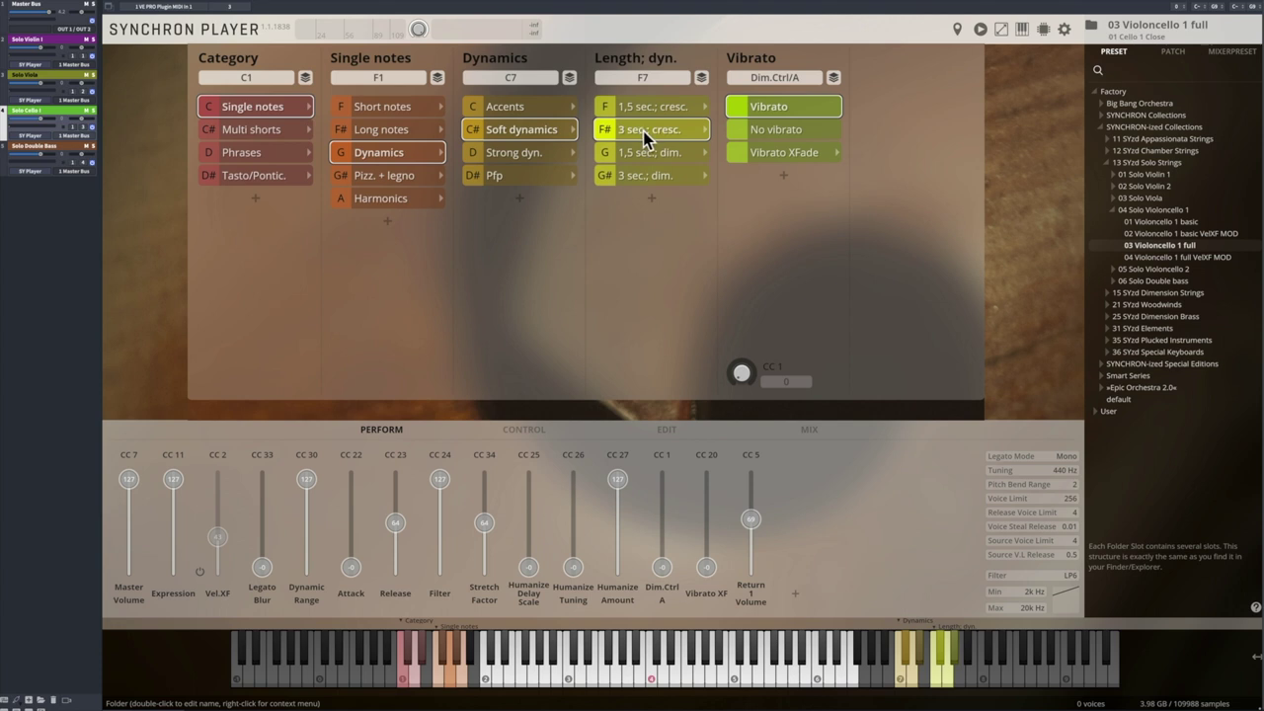
pyautogui.click(514, 152)
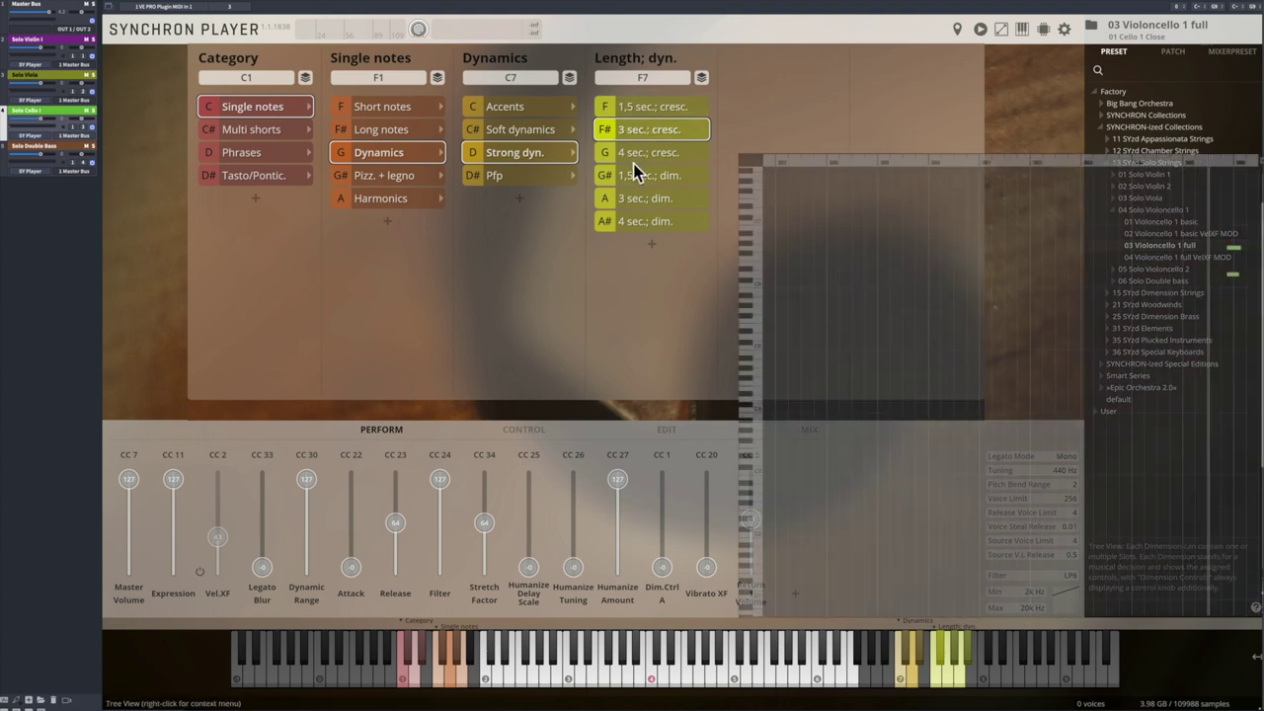
# Select the cello's '4 sec.; cresc.' articulation and play through the dynamics to Pfp 5 sec
pyautogui.click(629, 160)
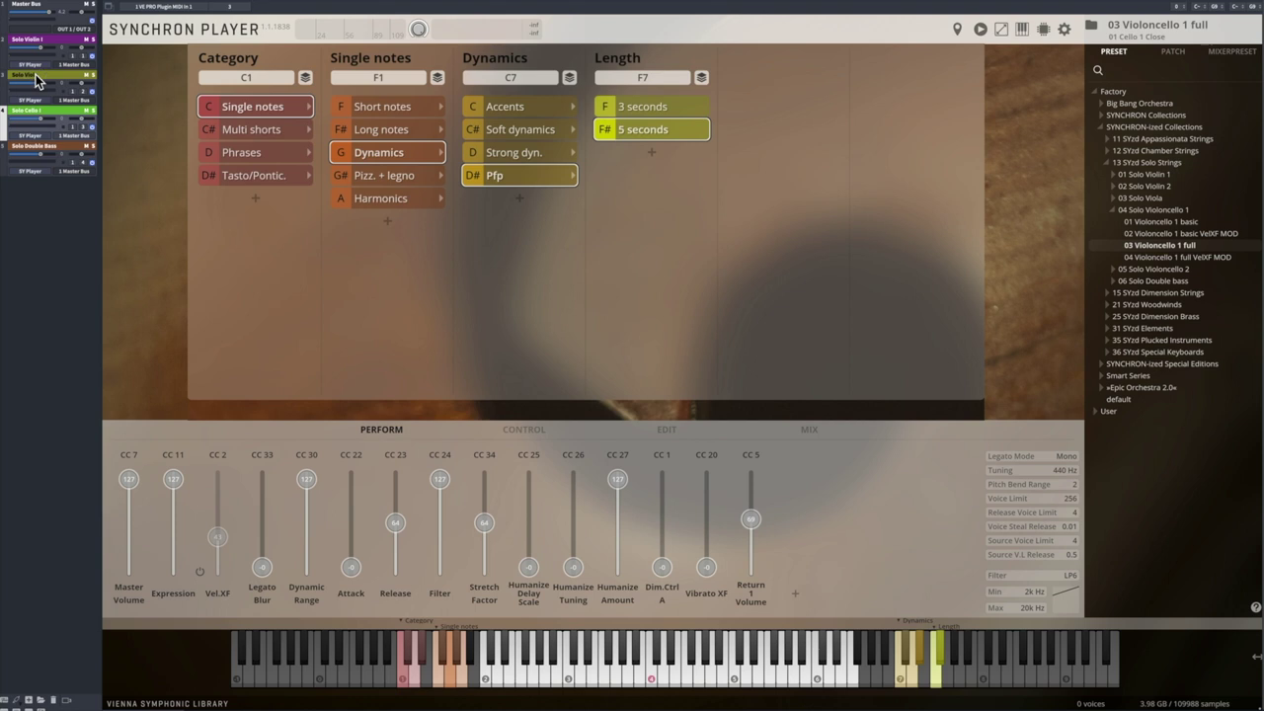
# Show the Solo Viola's Dynamics articulations and open the slot's EDIT settings
pyautogui.click(35, 79)
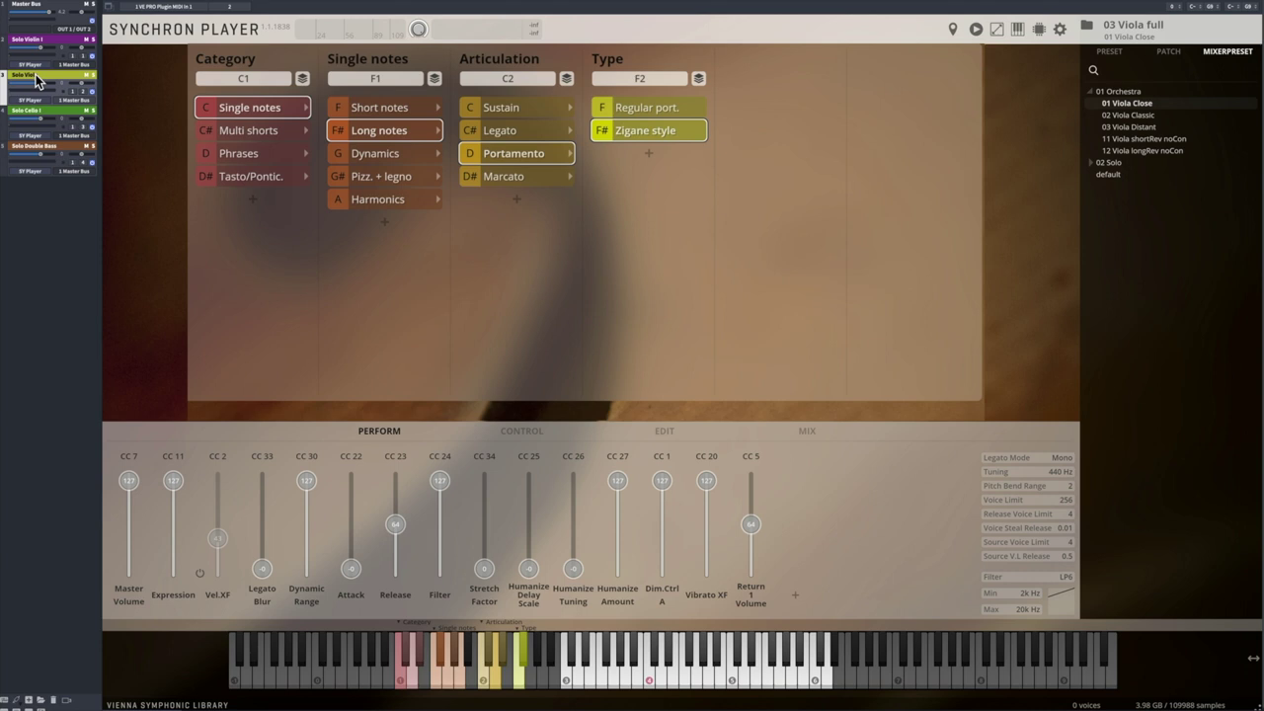
pyautogui.click(392, 156)
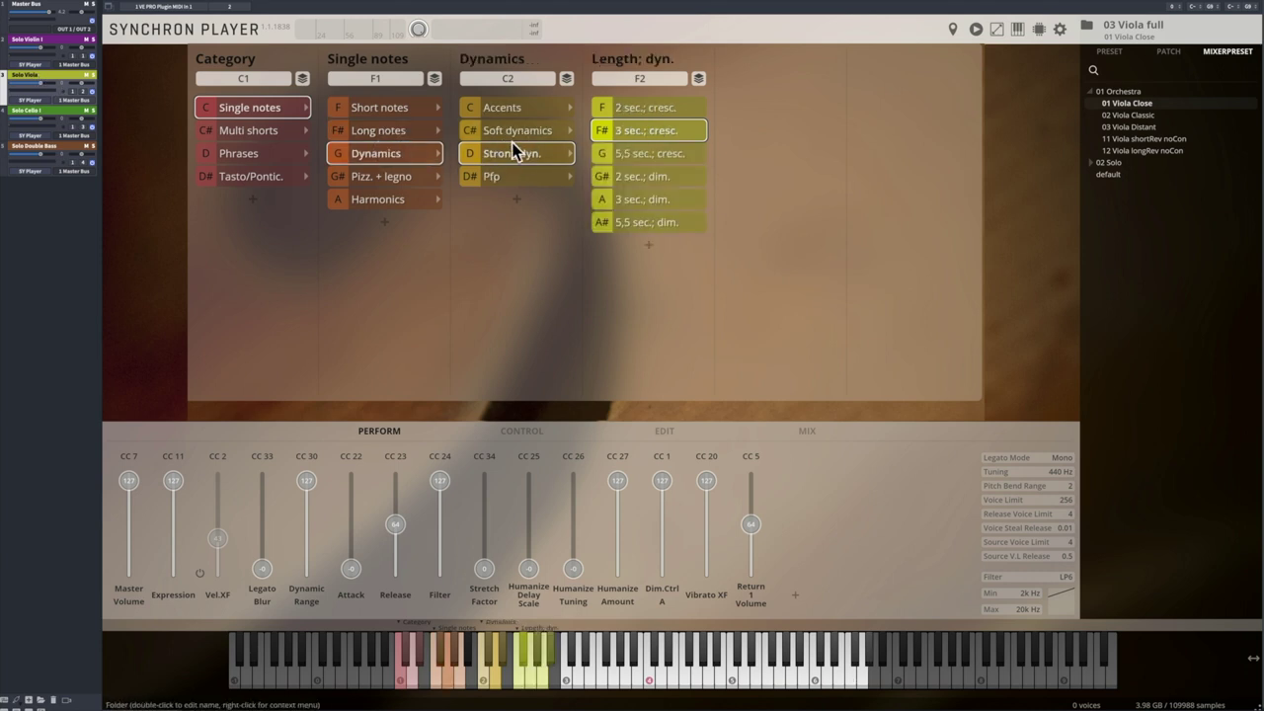
pyautogui.click(664, 432)
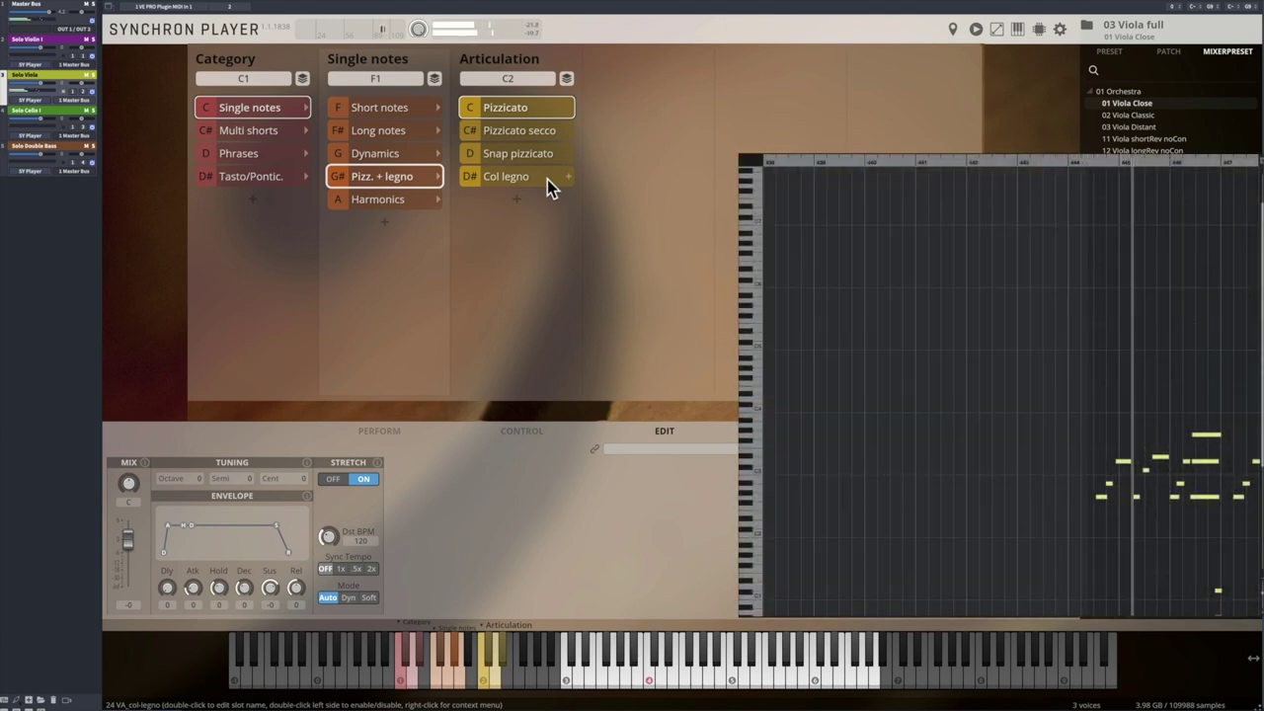
# Choose the viola's Pizzicato secco and play through the pizzicato and Col legno slots
pyautogui.click(566, 128)
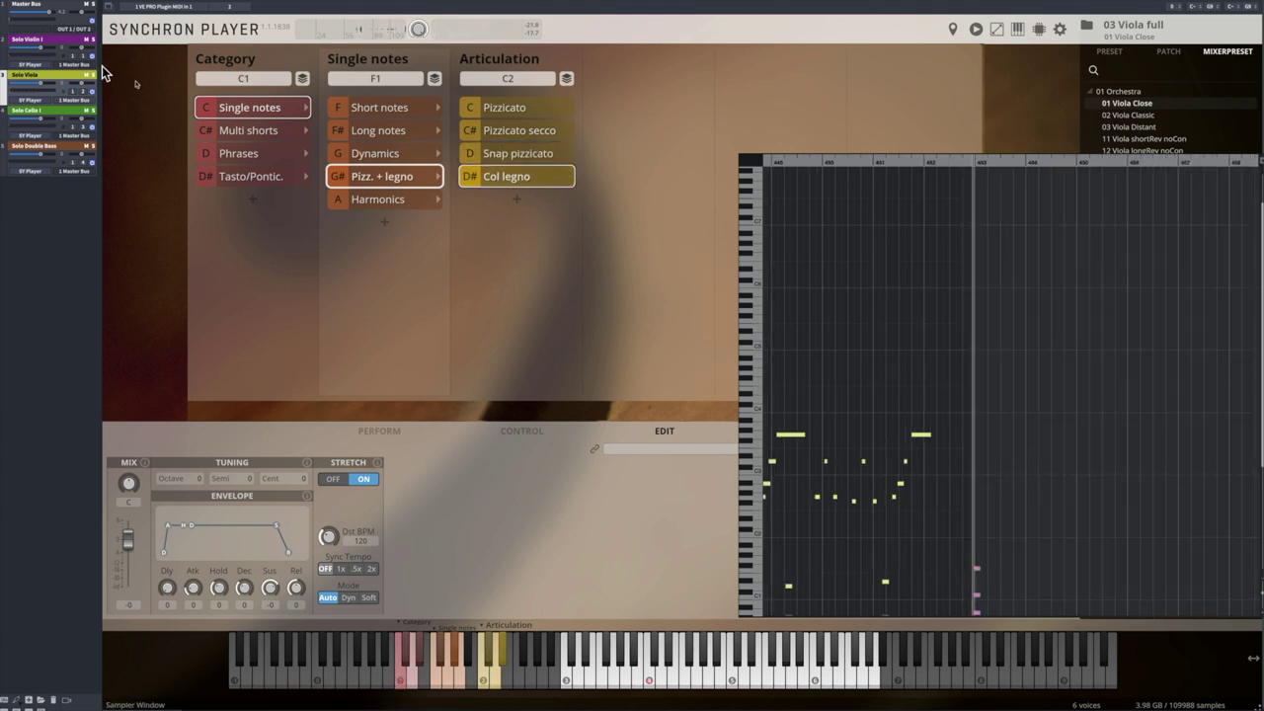
# Compare the Solo Violin I harmonics, then return to the Solo Viola instrument
pyautogui.click(50, 45)
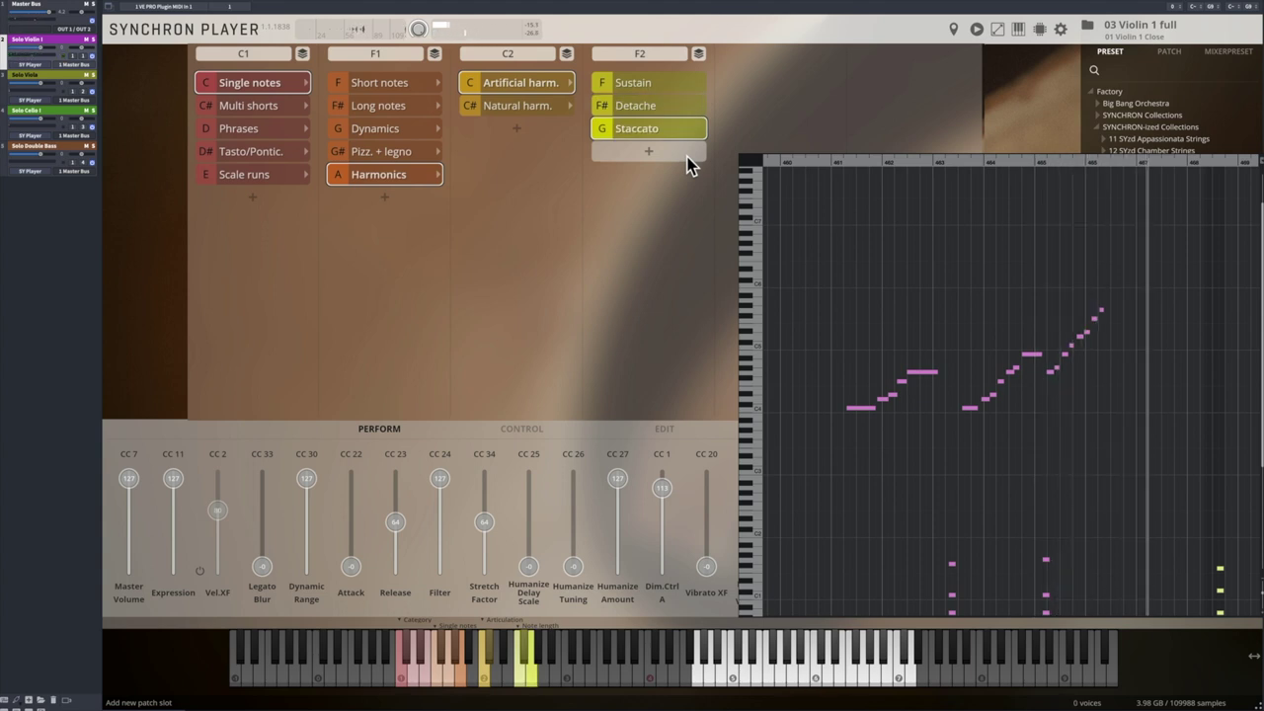
pyautogui.click(64, 74)
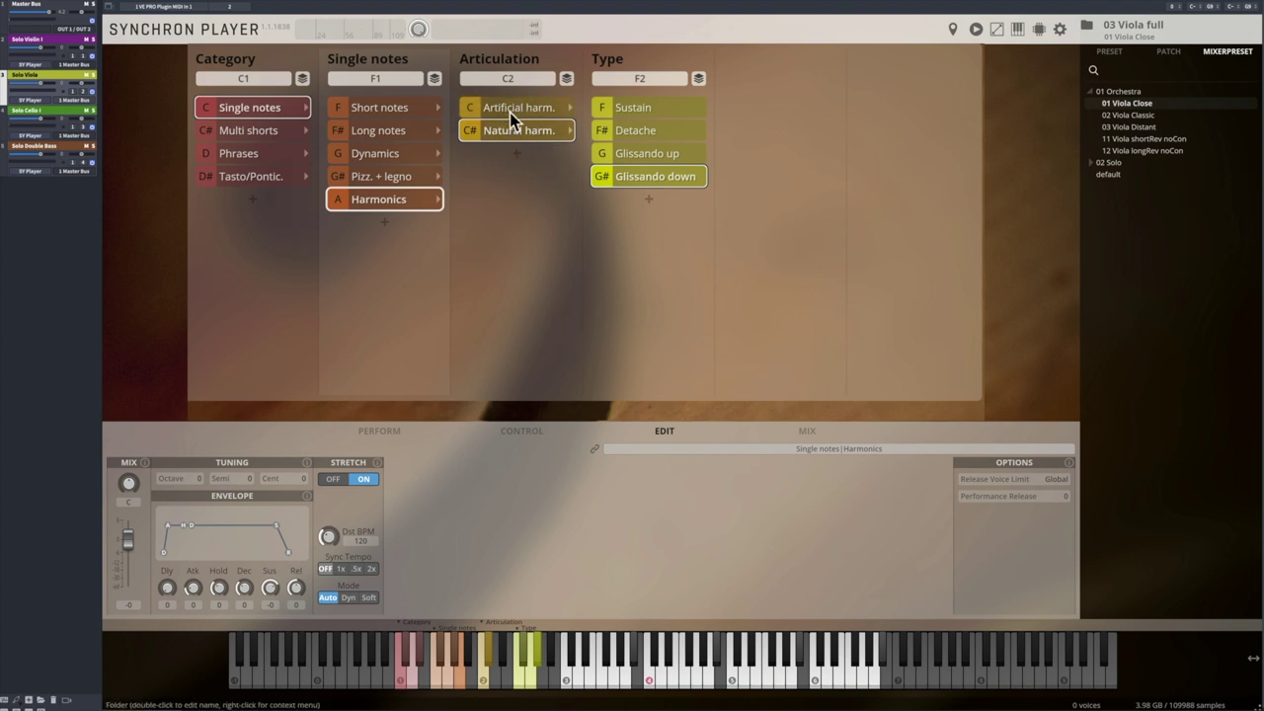
# Select Solo Cello I and show its Multi shorts articulations
pyautogui.click(47, 111)
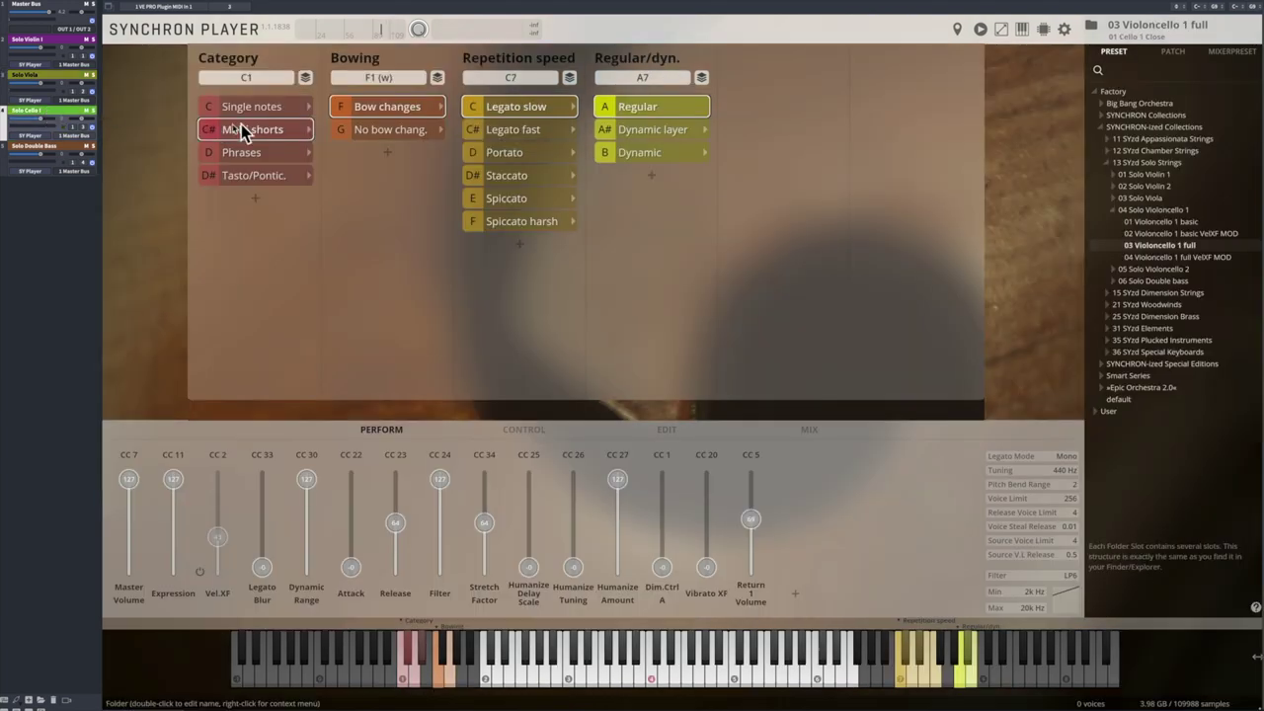
pyautogui.click(304, 128)
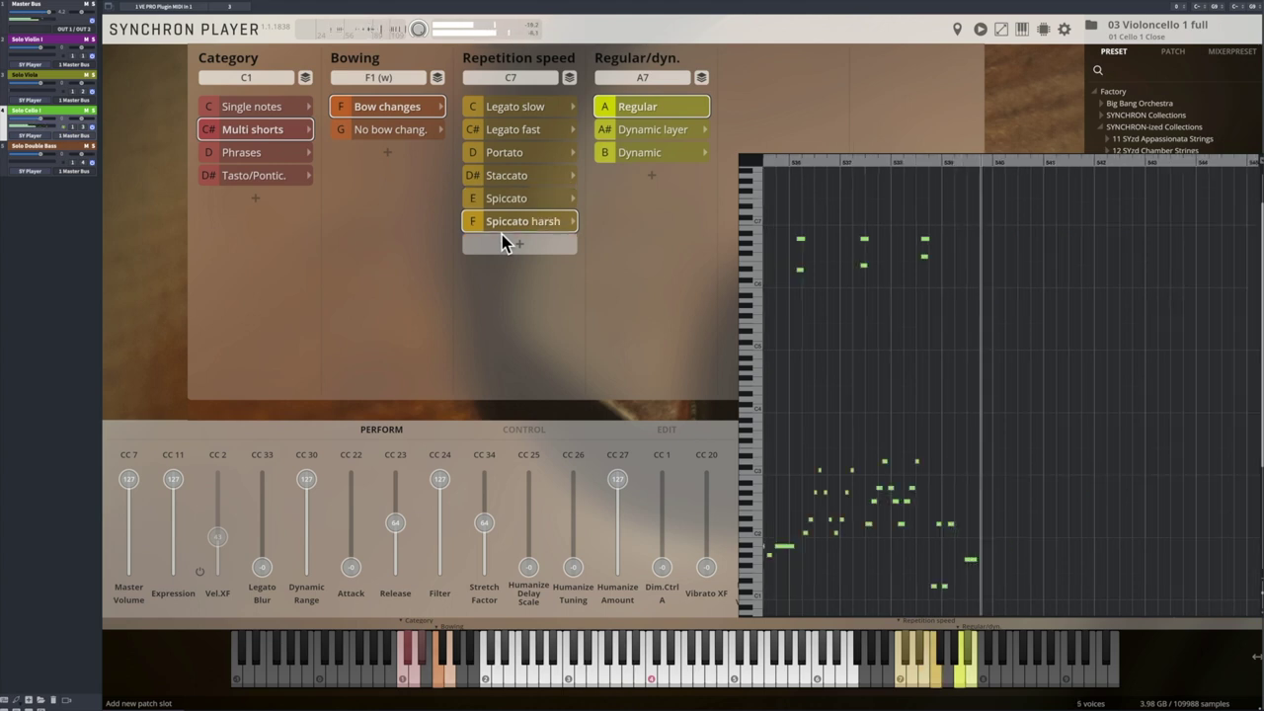
# Select the Solo Double Bass track from behind the piano roll, then reopen the piano roll with F2
pyautogui.click(87, 153)
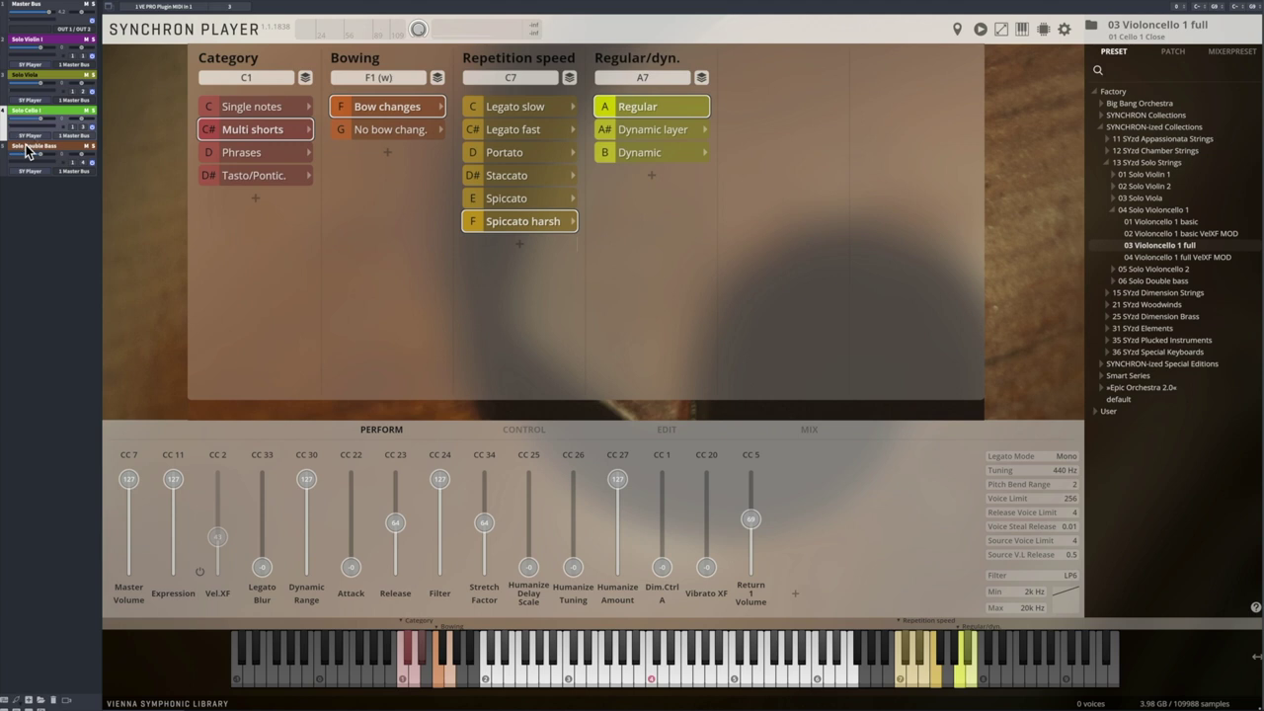
pyautogui.click(28, 150)
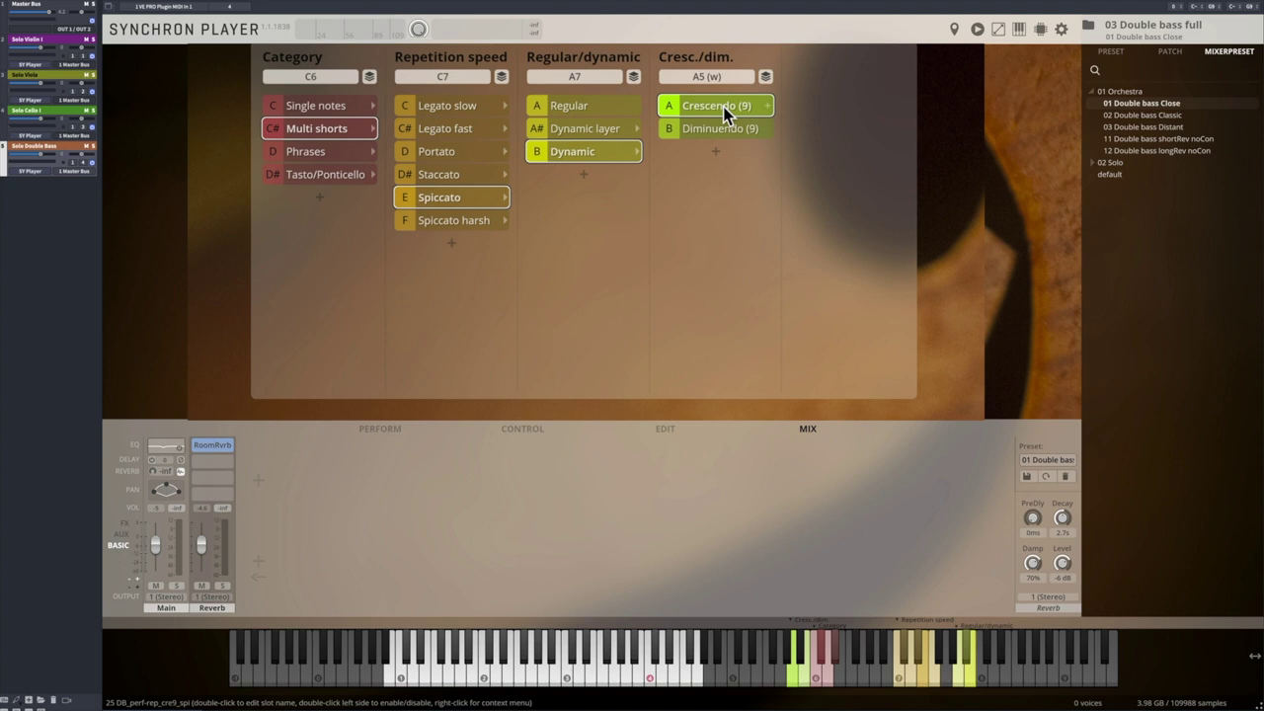
pyautogui.press('F2')
# Select the solo violin I and switch its short articulation to Staccato
pyautogui.click(44, 42)
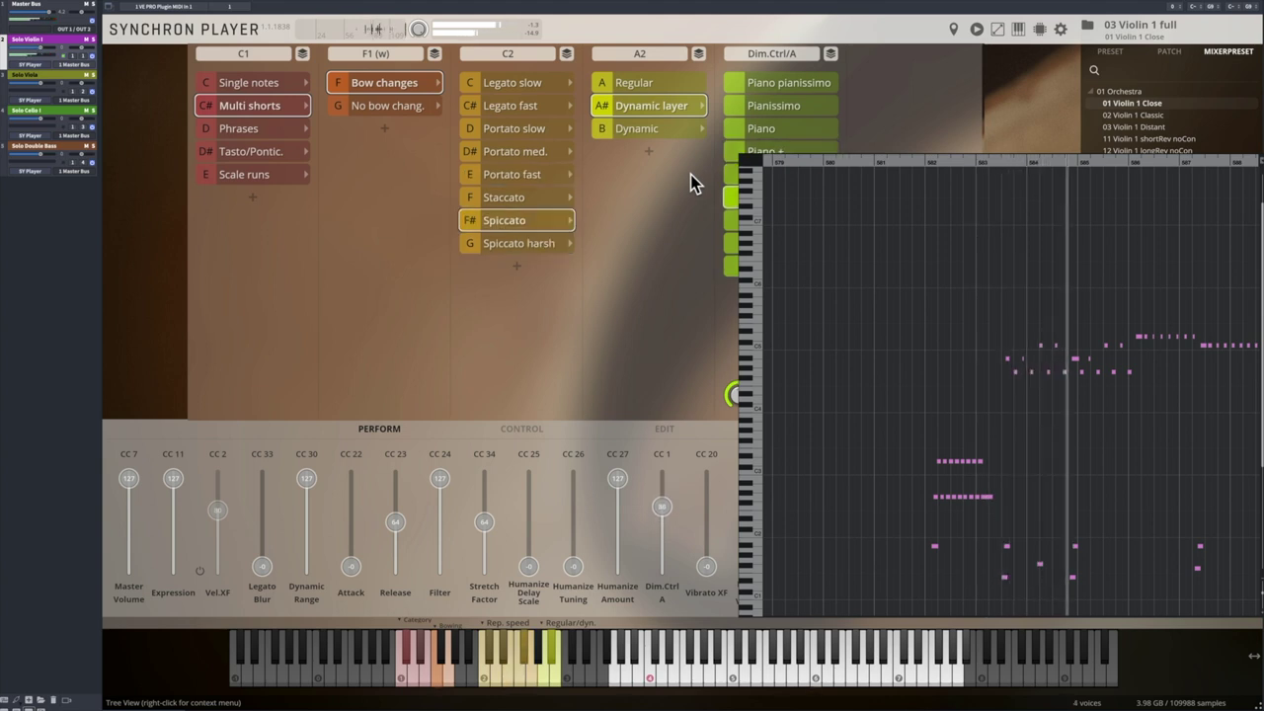
pyautogui.click(510, 197)
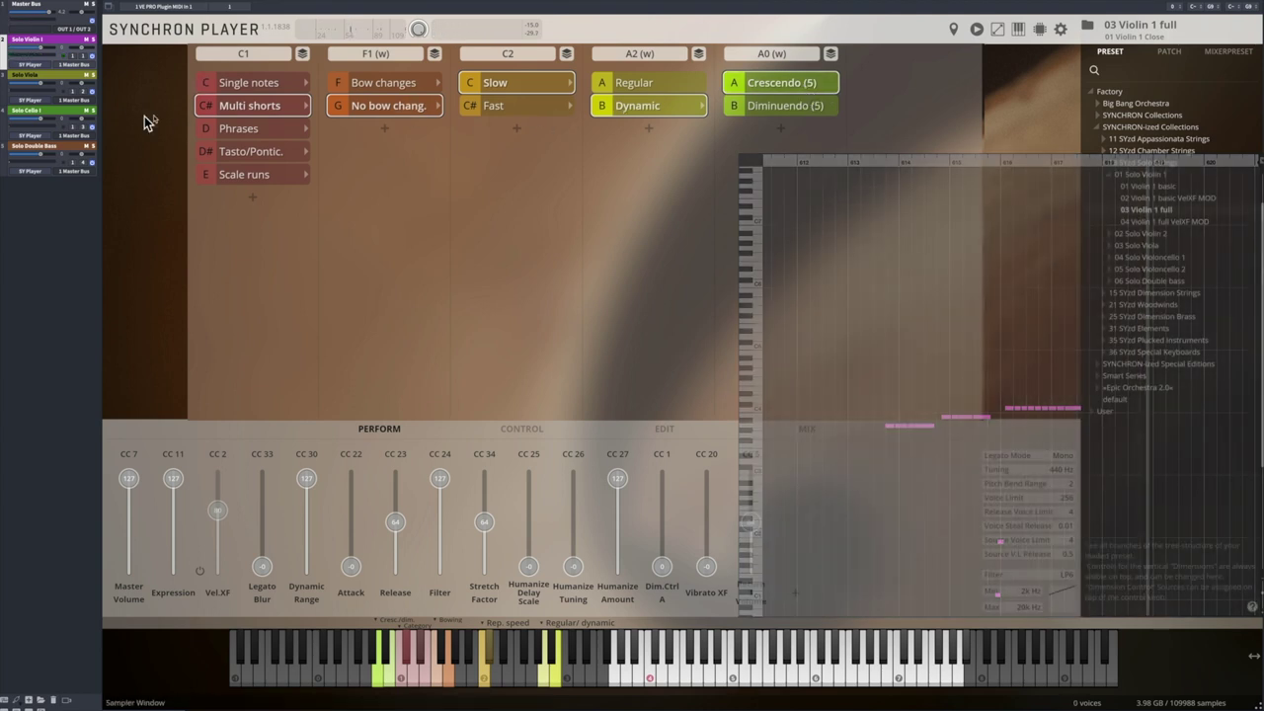
# Select the solo cello and set it to Phrases › Tremolo › Regular trem. › Fast attack
pyautogui.click(58, 116)
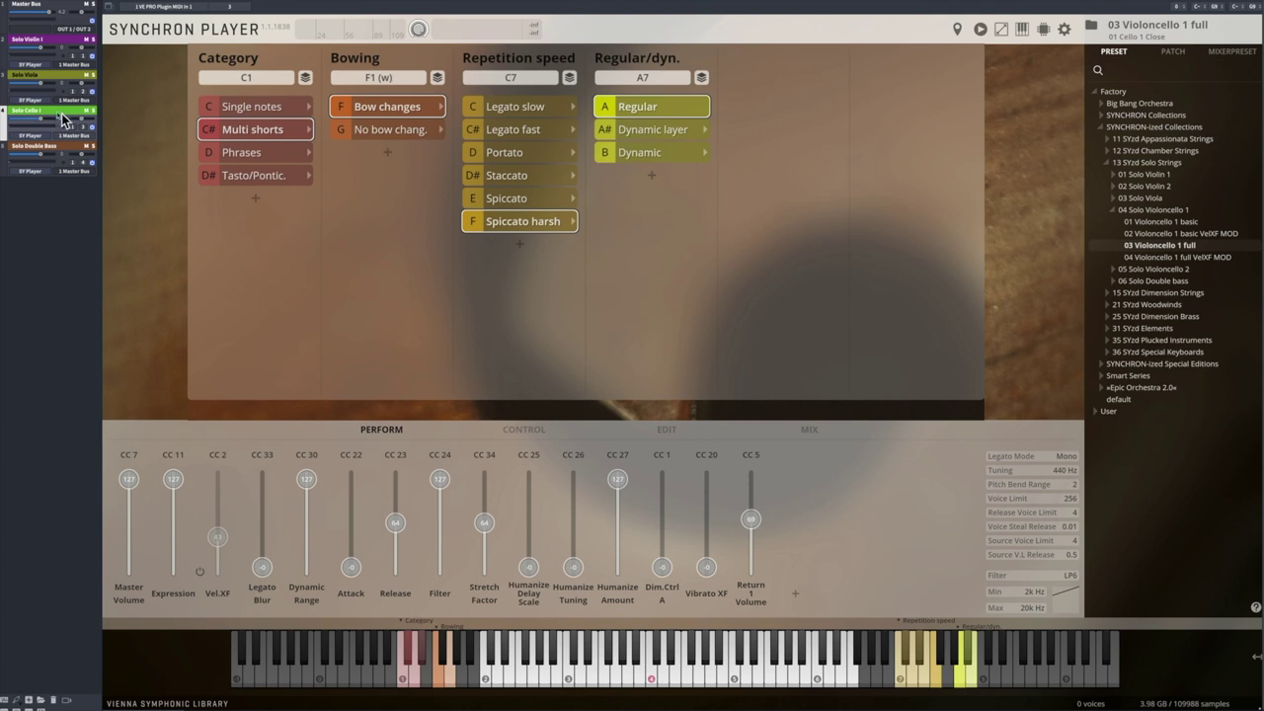
pyautogui.click(242, 156)
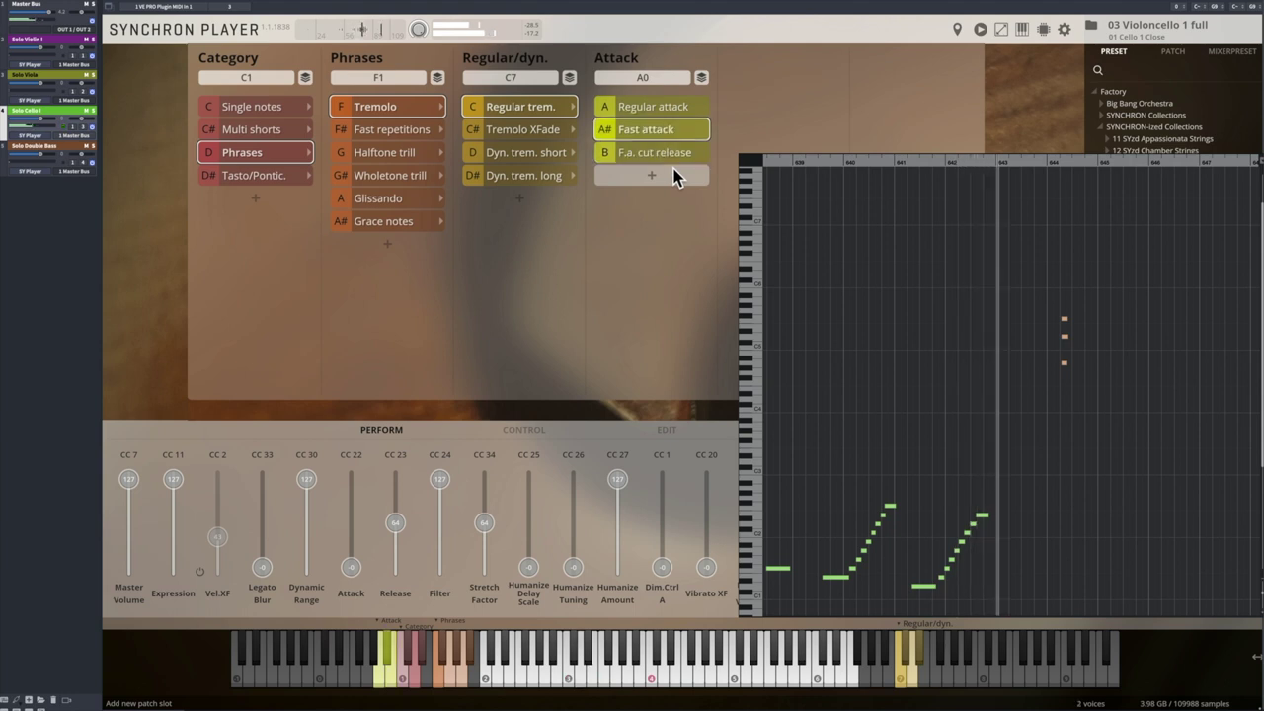
pyautogui.click(202, 155)
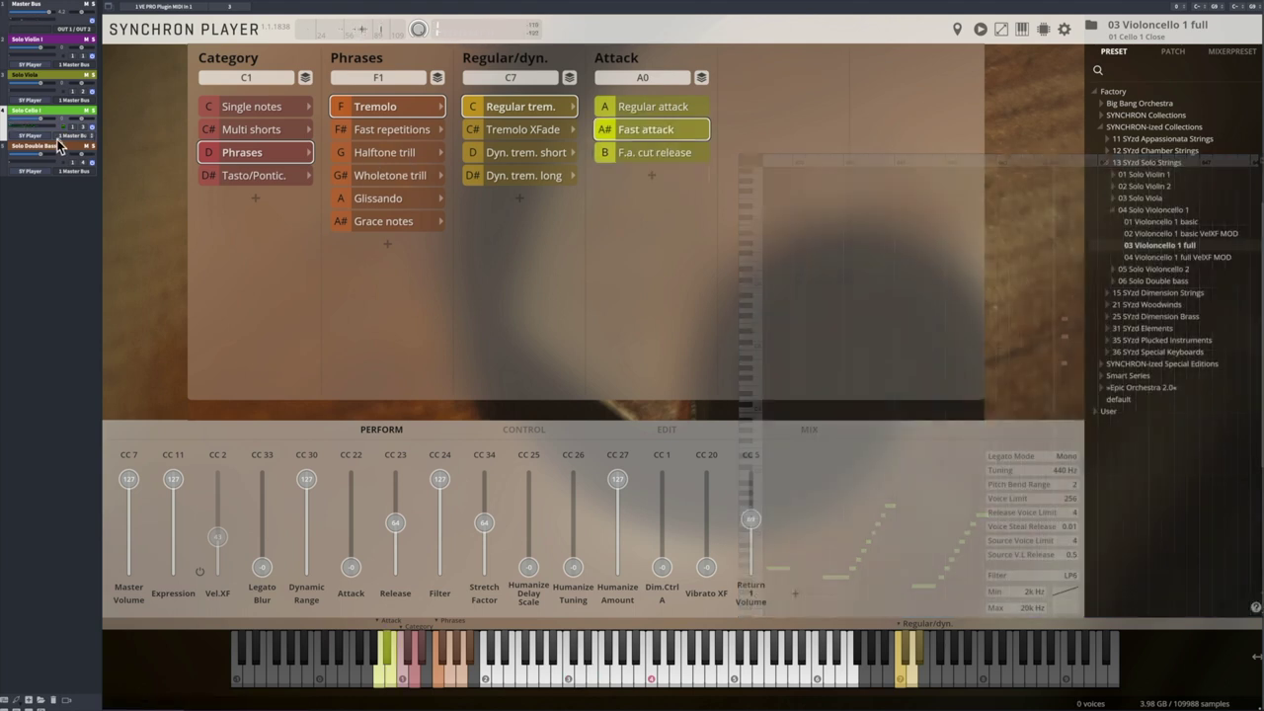
# On the solo double bass PERFORM page, lower Stretch Factor to about 32, then reset it to 64
pyautogui.click(54, 147)
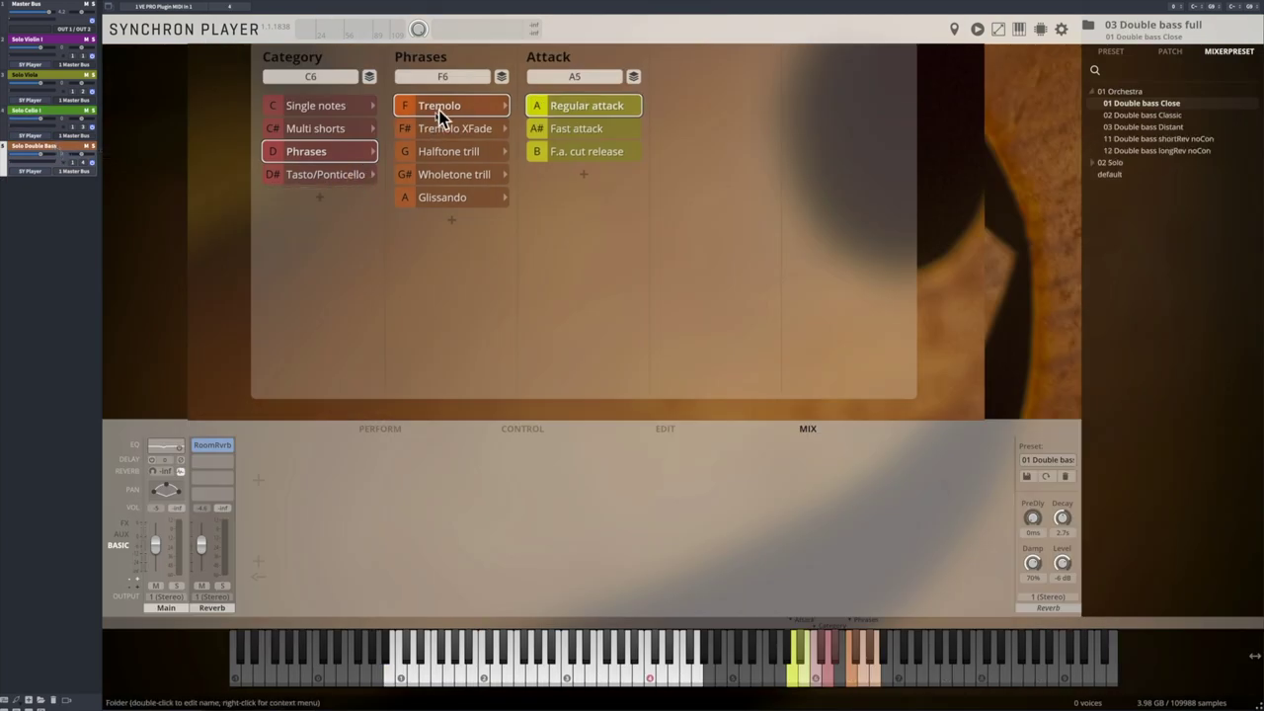
pyautogui.click(390, 433)
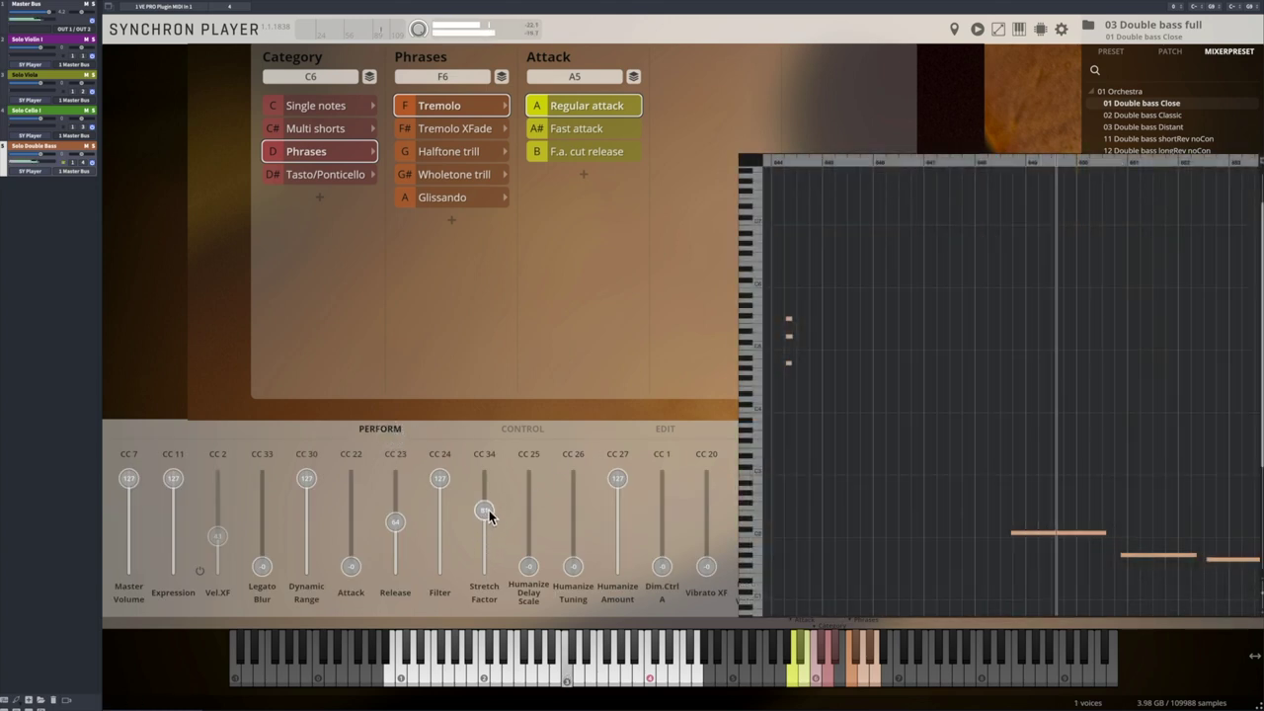
pyautogui.scroll(7, 487, 531)
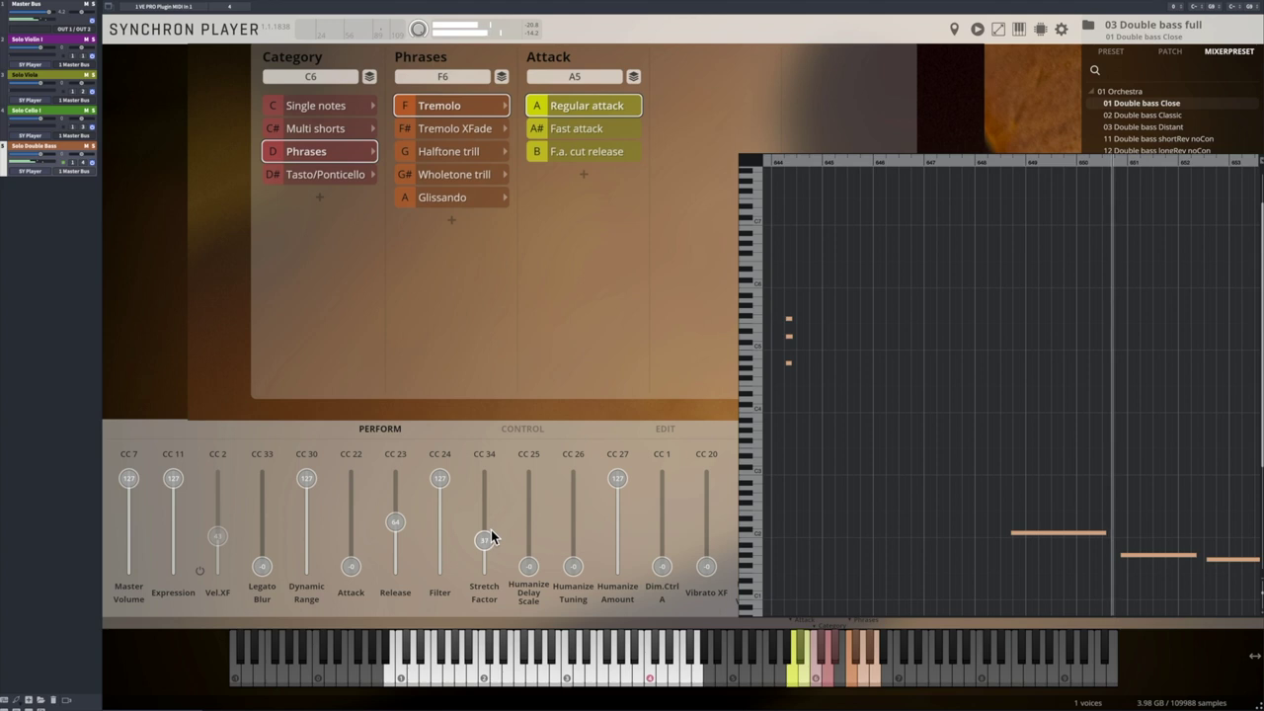
pyautogui.moveTo(491, 529); pyautogui.dragTo(491, 542)
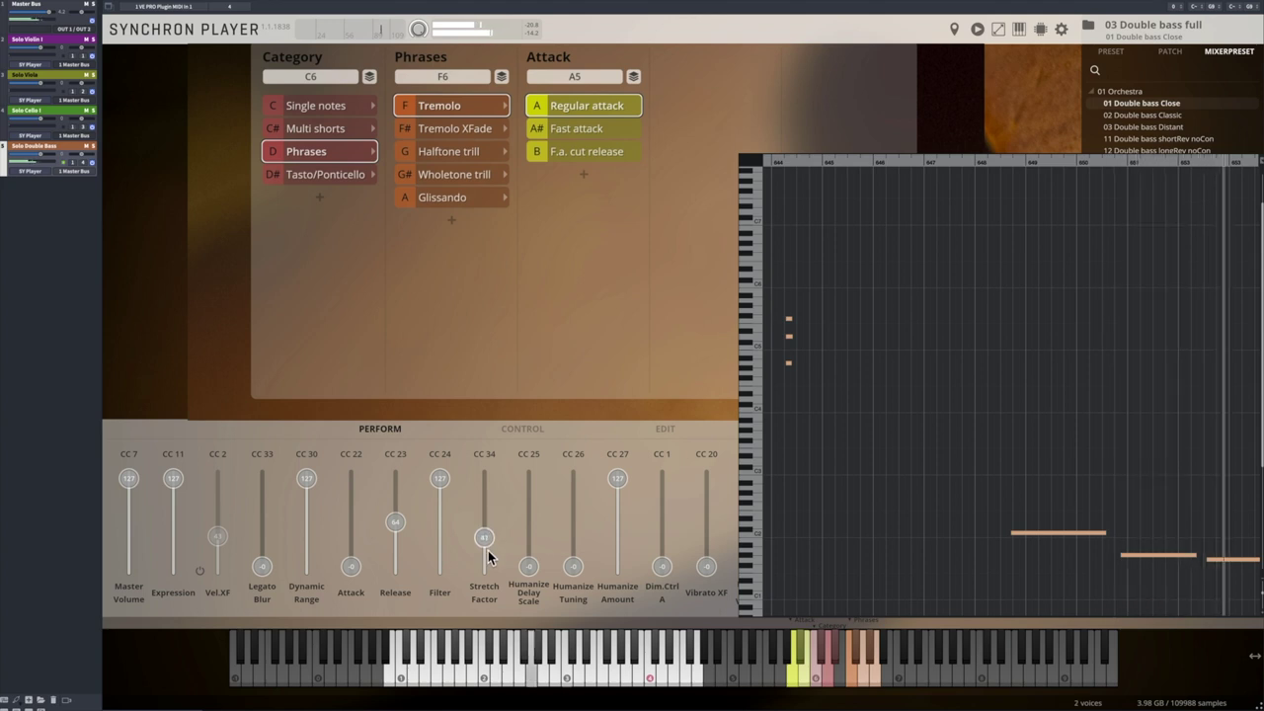
pyautogui.doubleClick(488, 550)
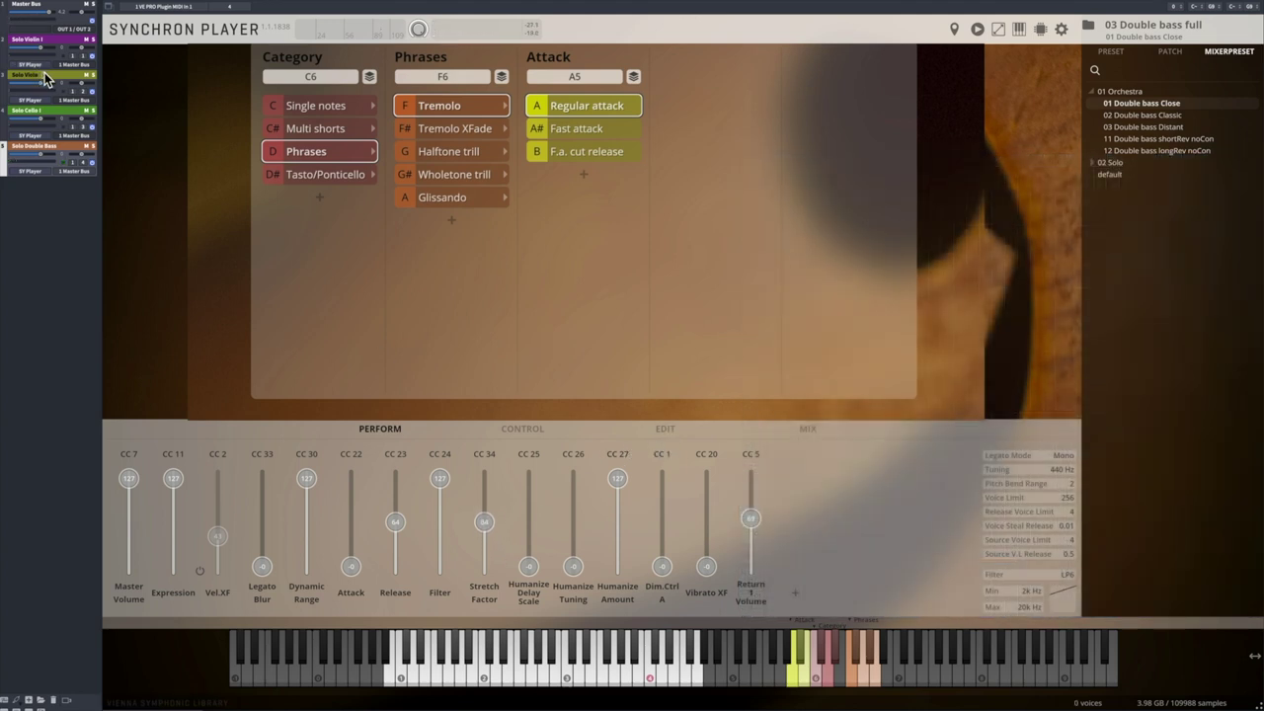
# Select the solo viola and change its fast repetitions' dynamic shape to Diminuendo
pyautogui.click(45, 79)
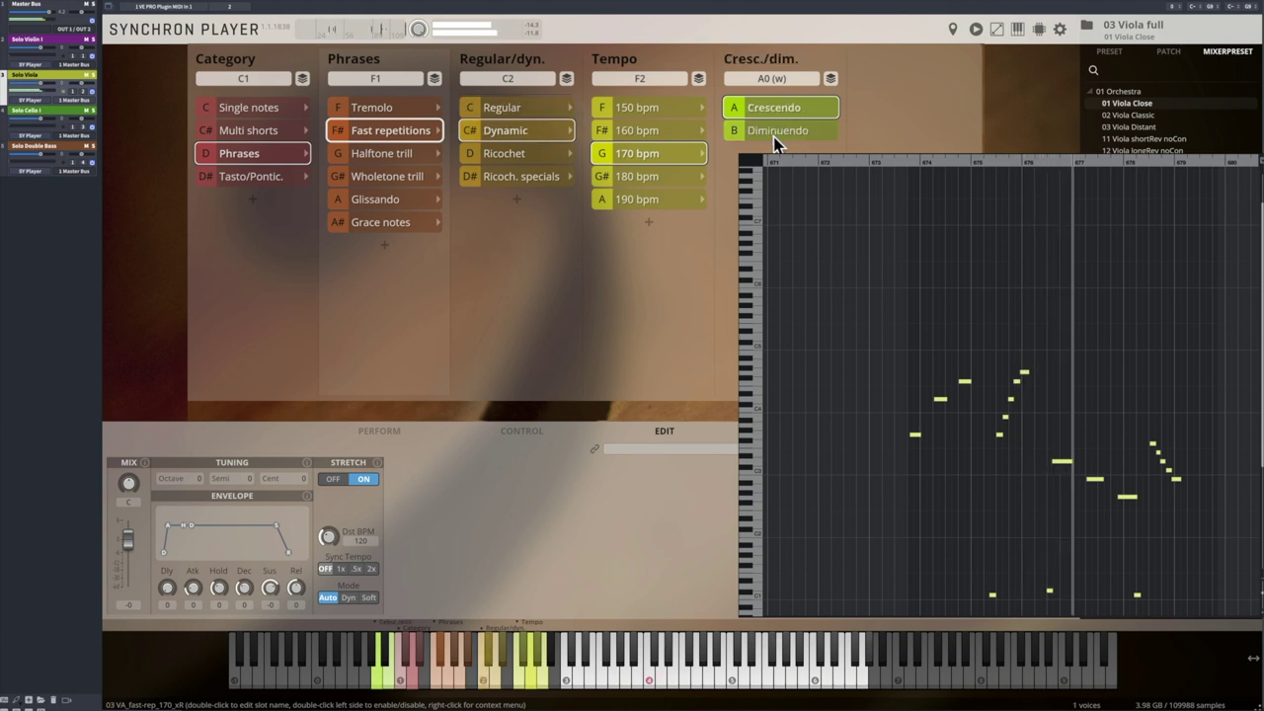
pyautogui.click(775, 139)
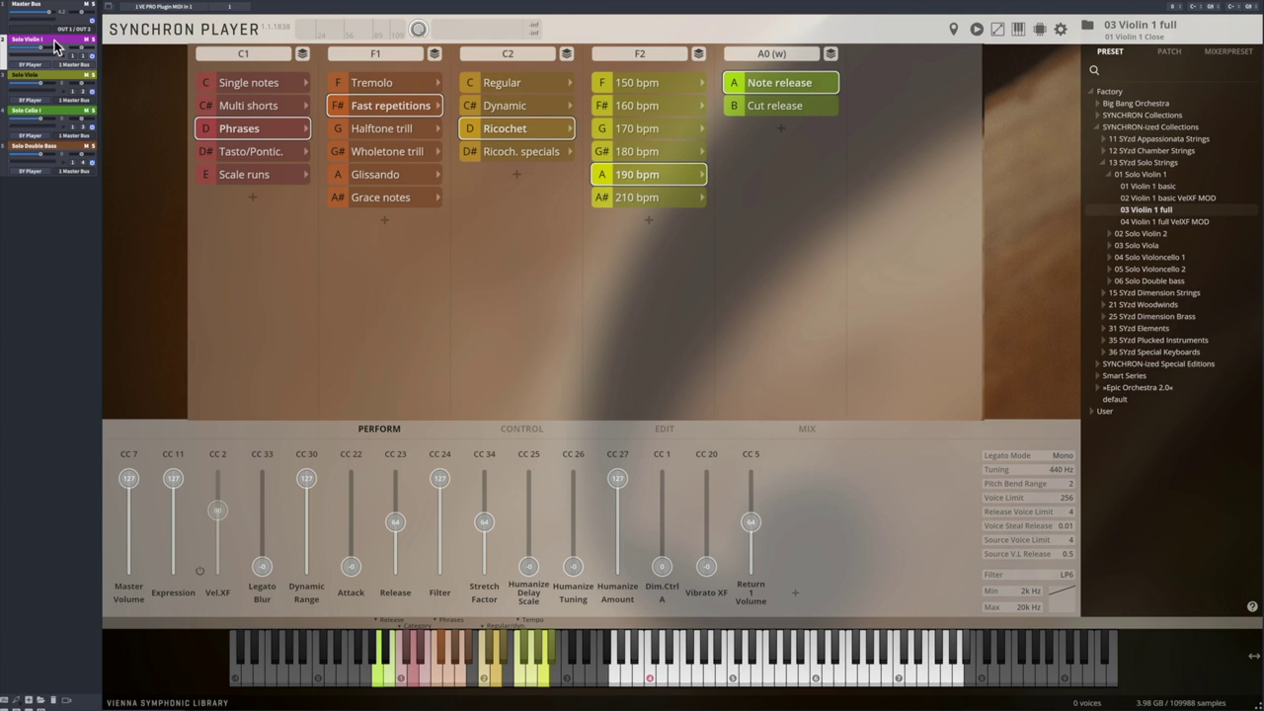
# Start playback so the MIDI keyswitches step the solo violin through its phrase articulations
pyautogui.press('space')
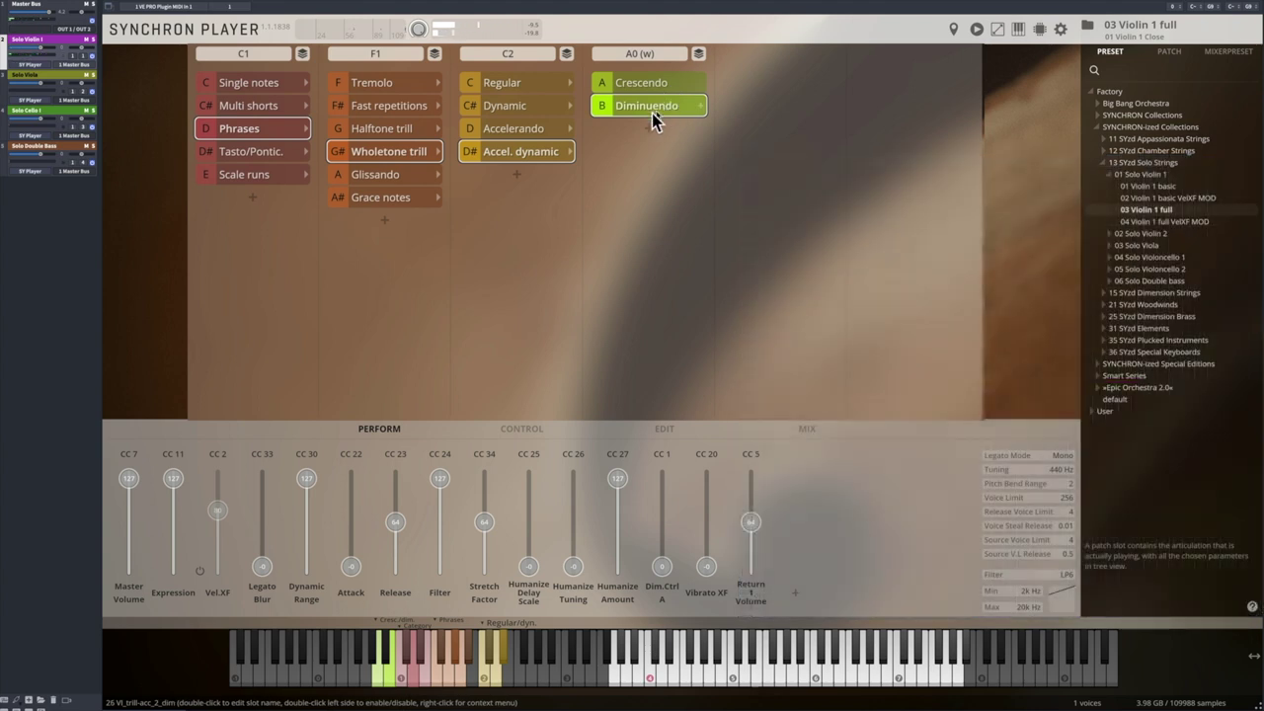
# Select the solo cello and move its Stretch Factor up, then back down on the PERFORM page
pyautogui.click(56, 109)
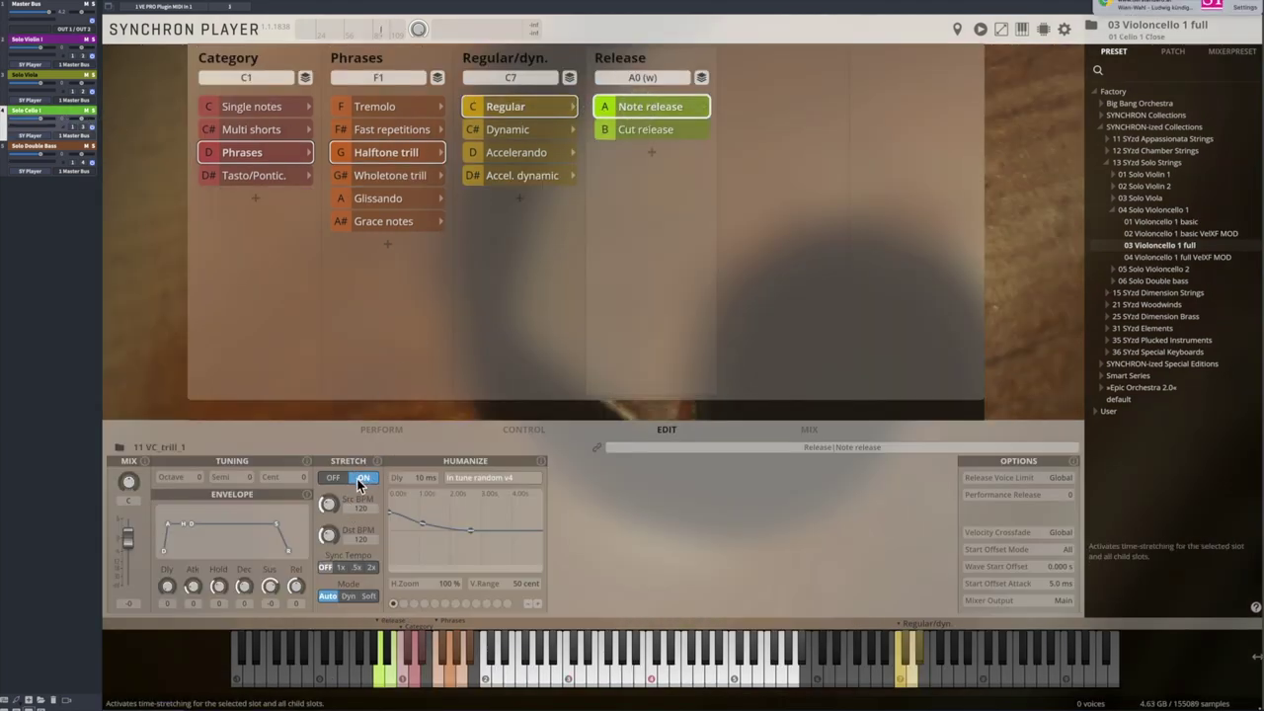
pyautogui.click(386, 429)
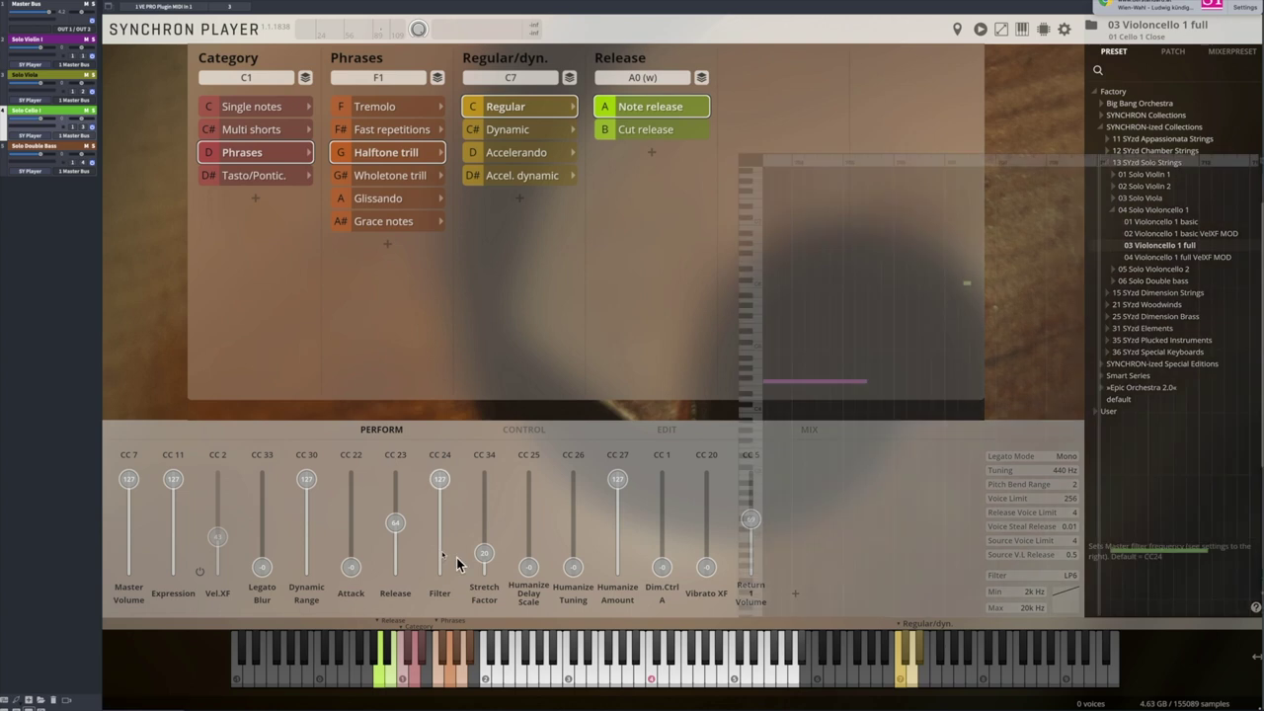
pyautogui.moveTo(483, 551); pyautogui.dragTo(484, 536)
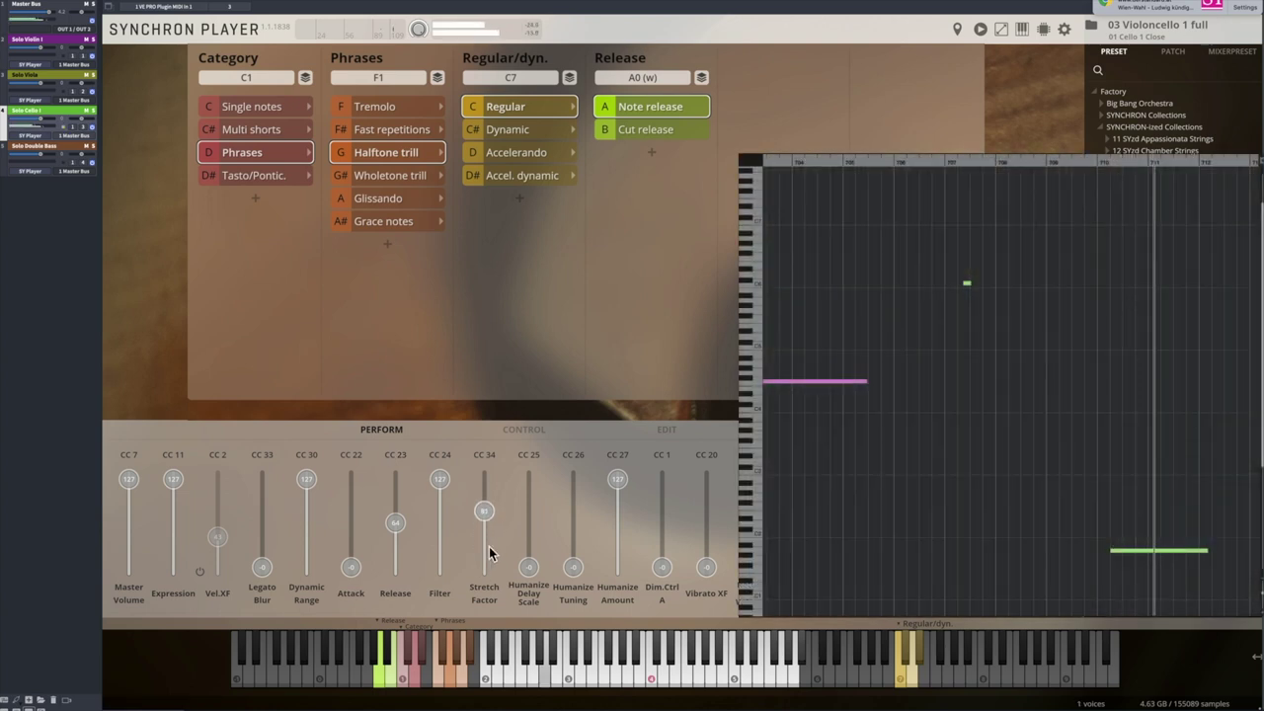
pyautogui.click(489, 551)
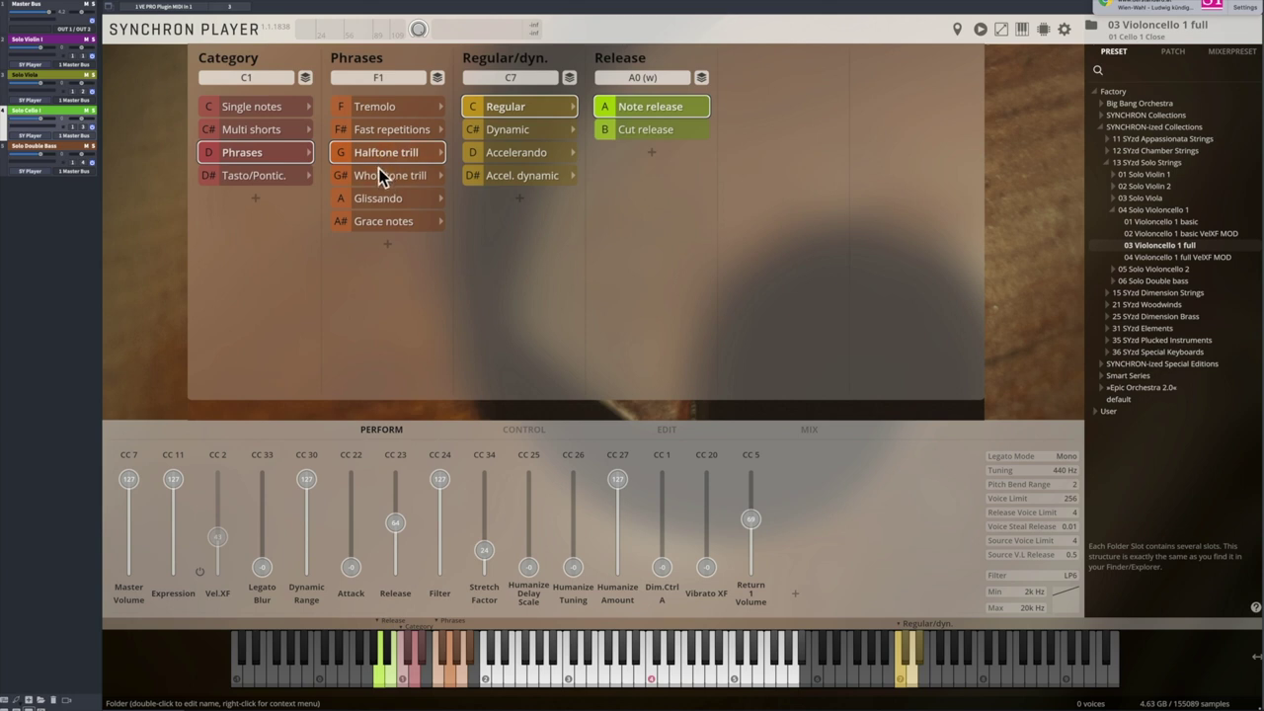
# Set the cello to Single notes › Long notes › Legato › Perform. trills
pyautogui.click(254, 106)
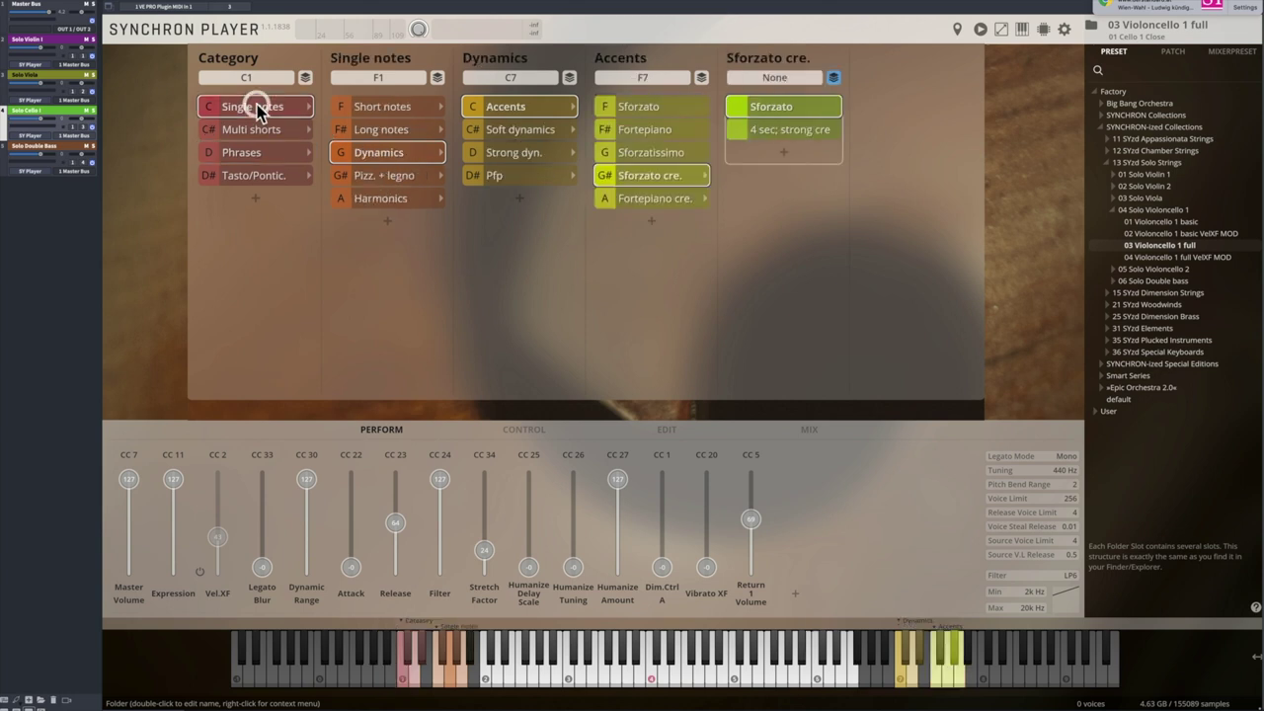
pyautogui.click(387, 131)
pyautogui.click(505, 132)
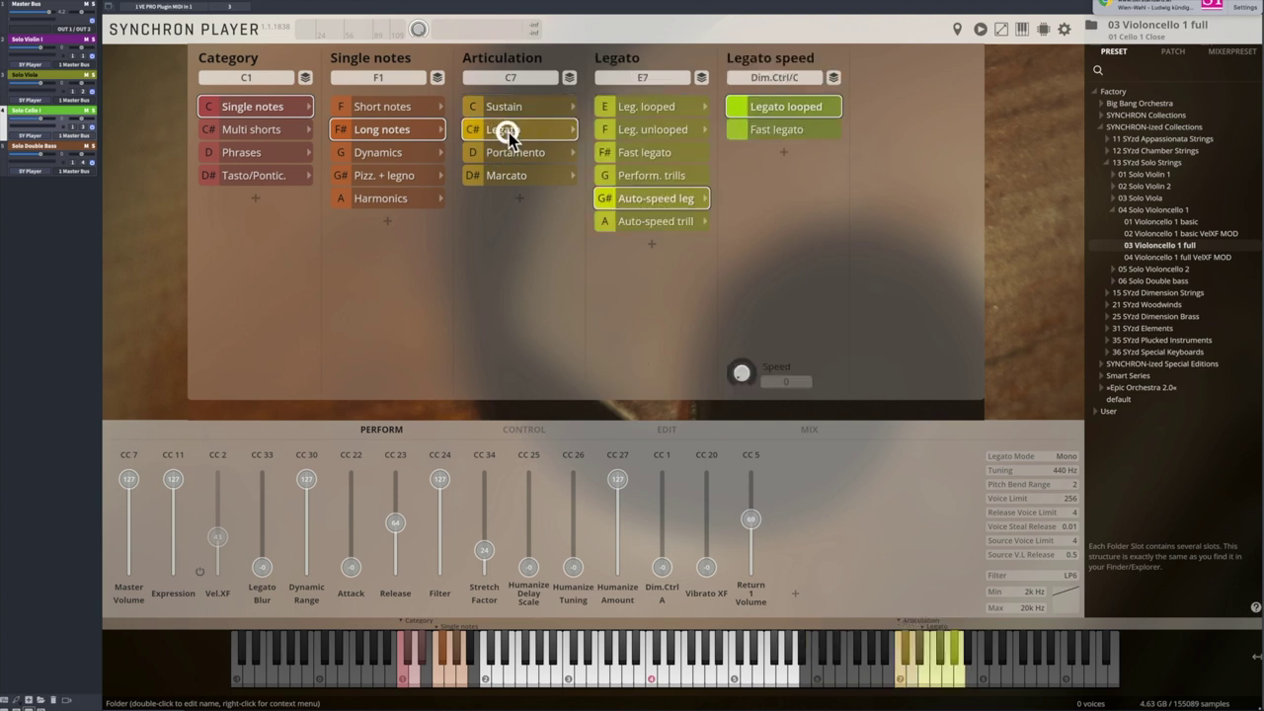
pyautogui.click(648, 175)
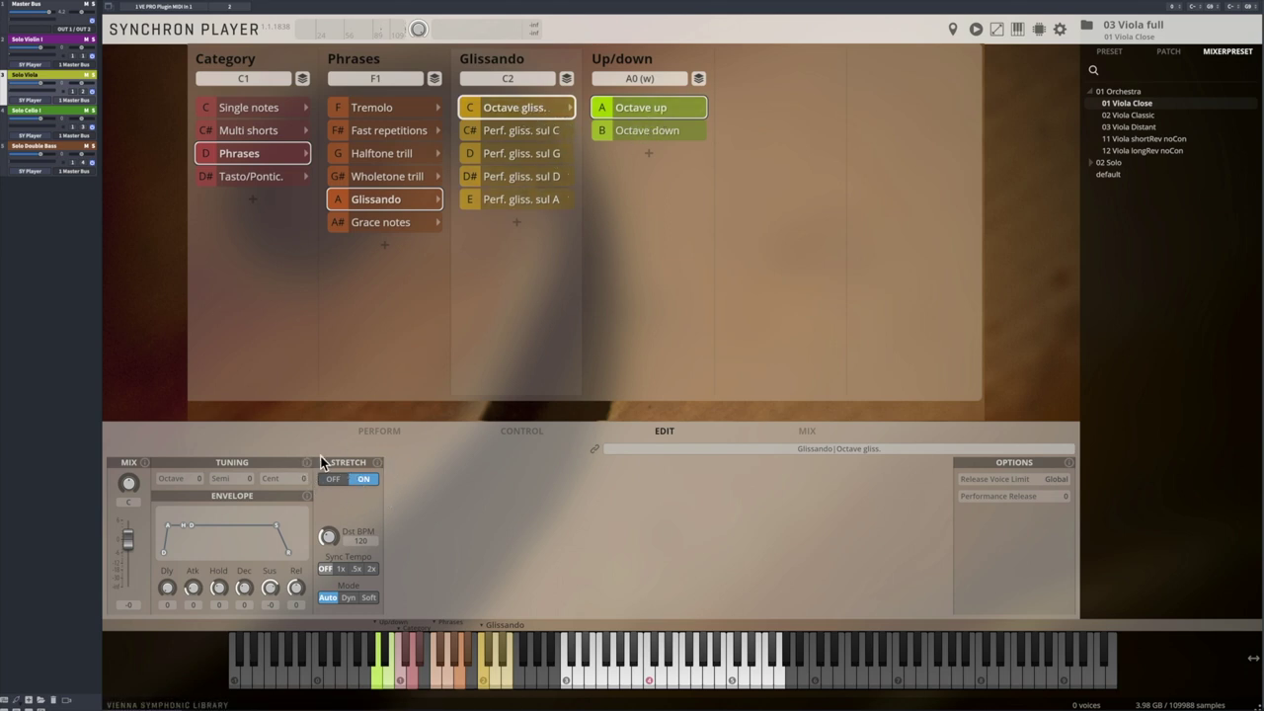
# Show the viola's performance controllers, then select the Solo Cello I track
pyautogui.click(375, 431)
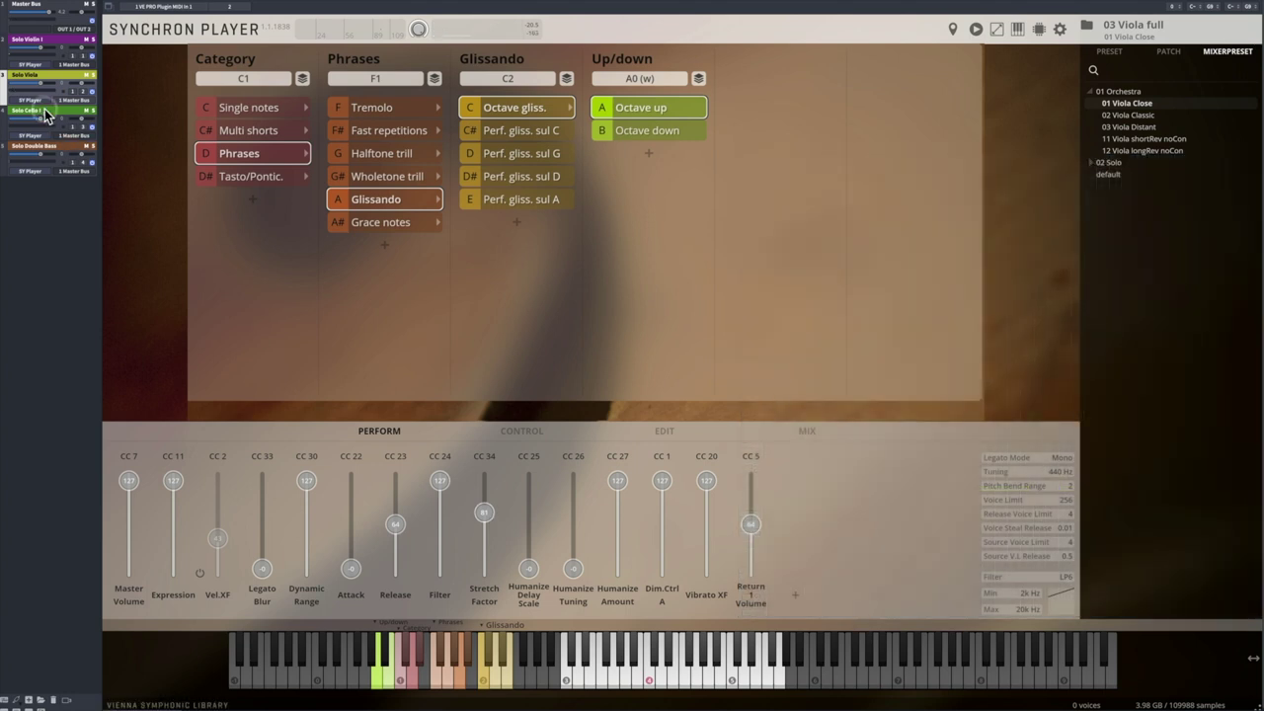
pyautogui.click(45, 113)
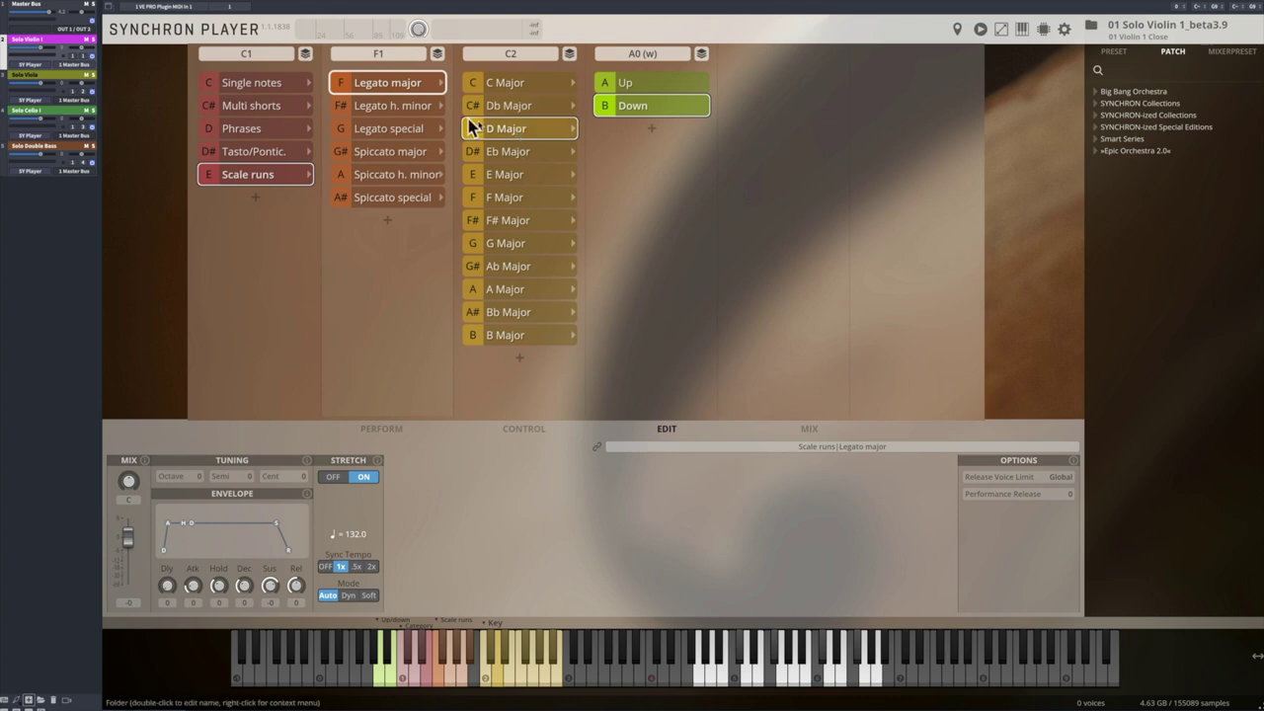
# Audition Legato special (wholetone), Spiccato major, h. minor and special, and Legato major runs, ending on Legato h. minor
pyautogui.click(409, 105)
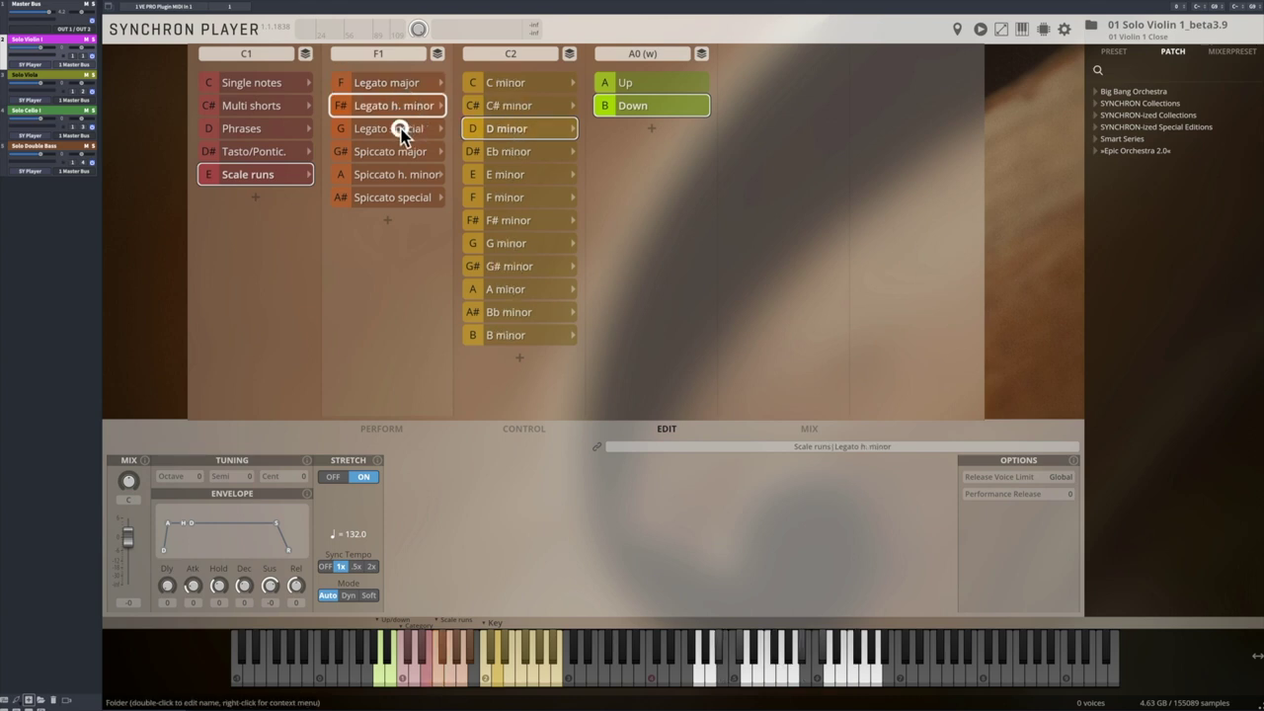
pyautogui.click(403, 126)
pyautogui.click(522, 106)
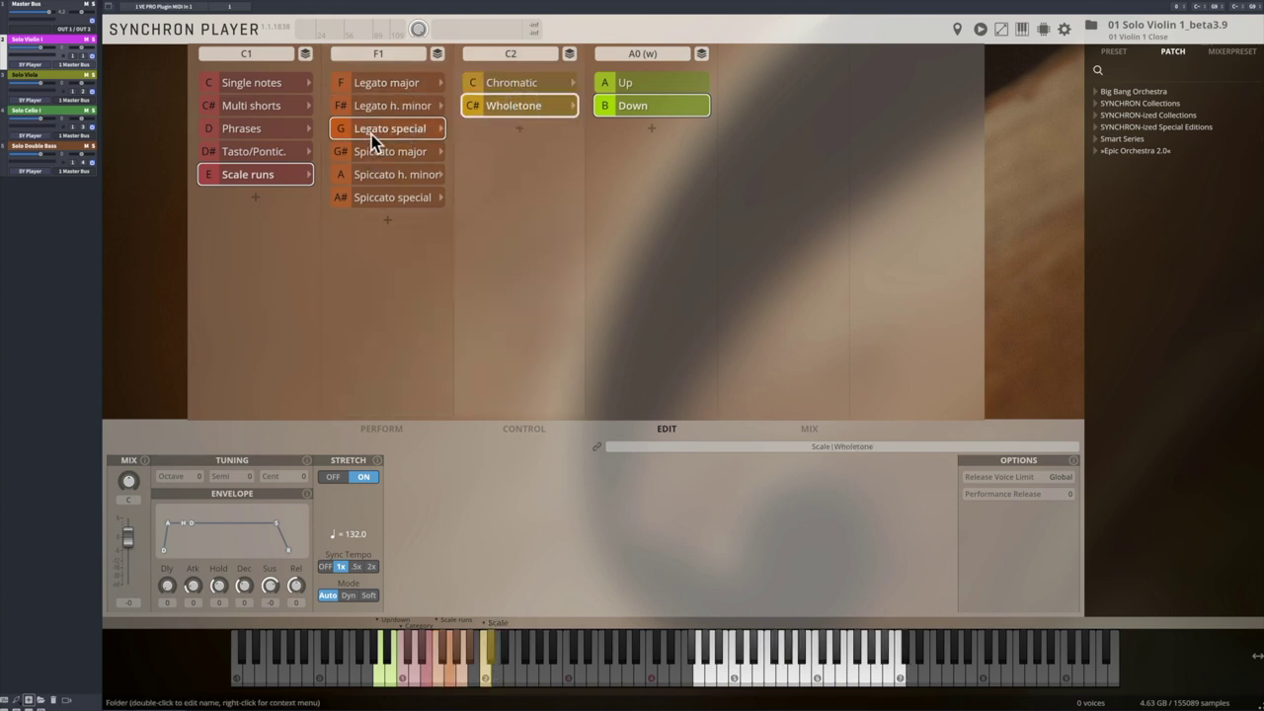
pyautogui.click(372, 153)
pyautogui.click(375, 177)
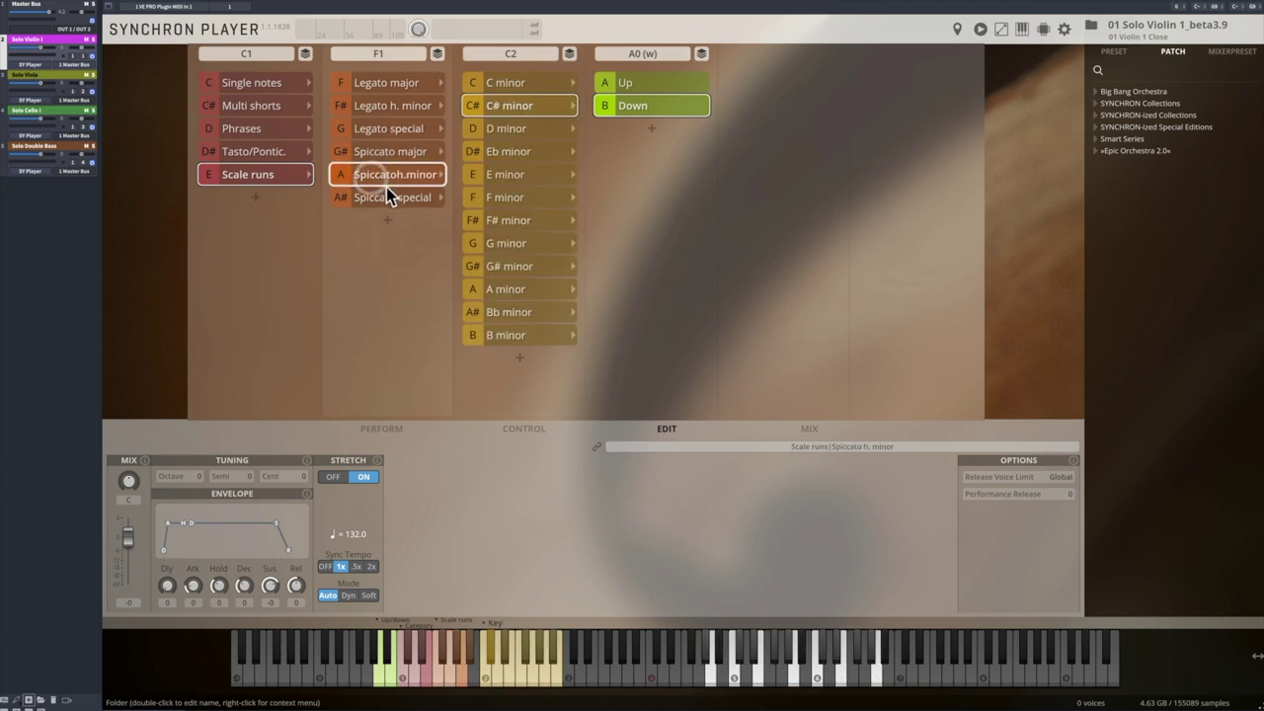
pyautogui.click(381, 198)
pyautogui.click(376, 83)
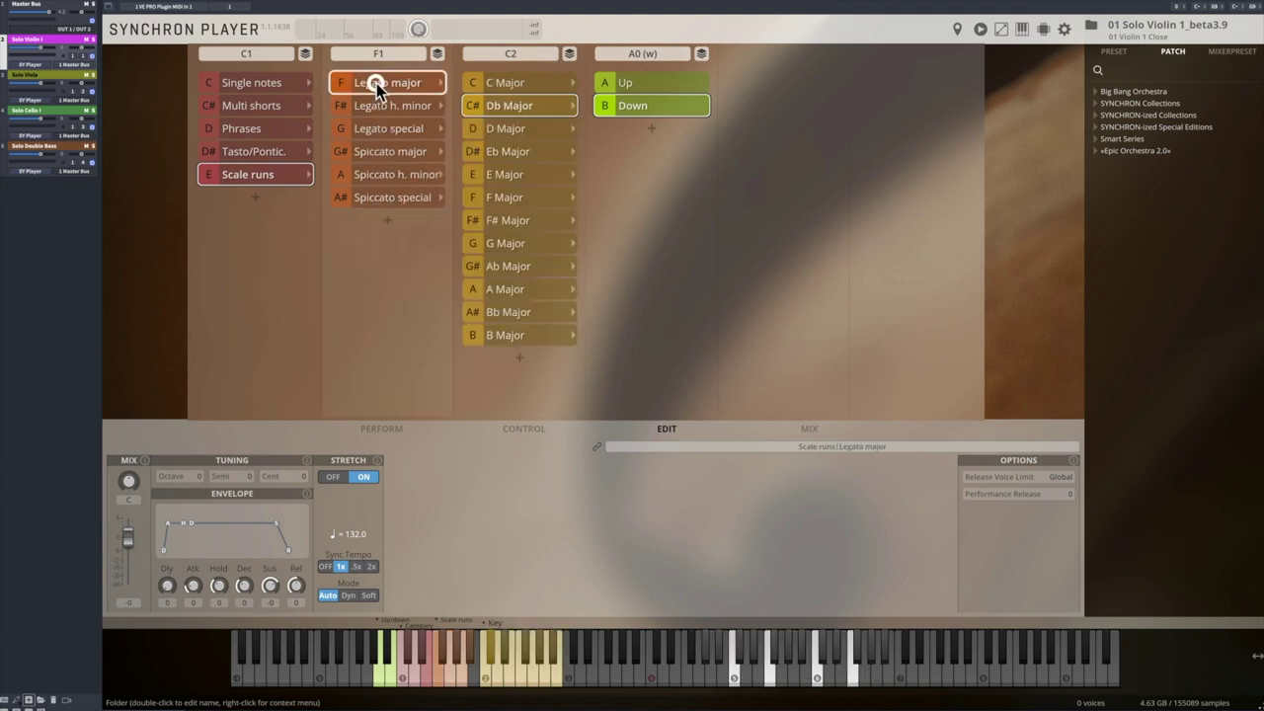
pyautogui.click(371, 104)
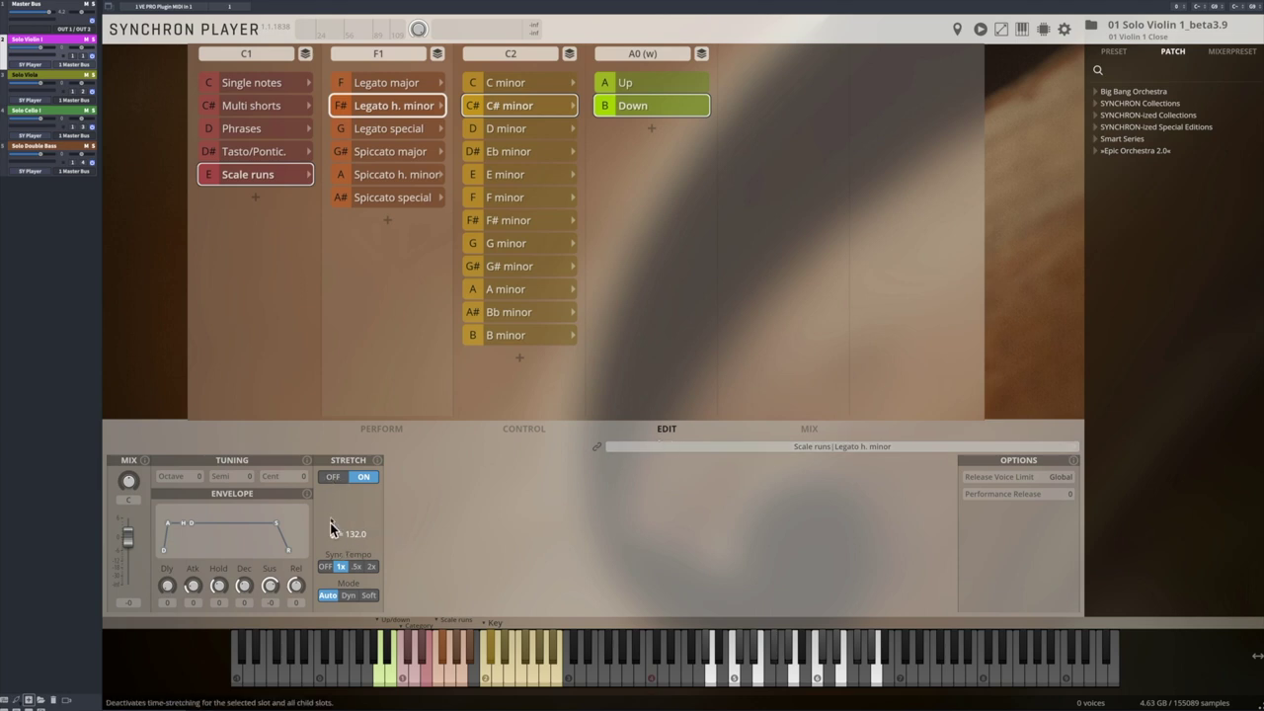
# Open the Down run slot's settings and cycle Sync Tempo through OFF, 1x and .5x, ending at 1x
pyautogui.click(654, 109)
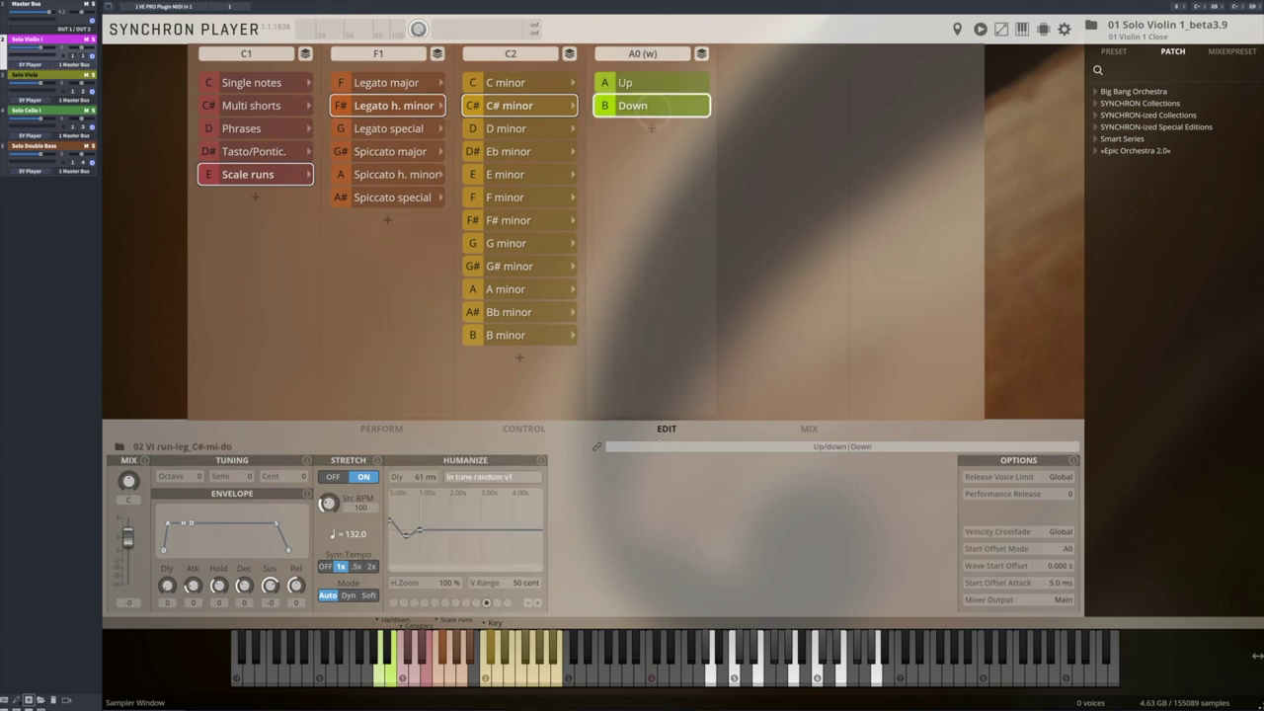
pyautogui.click(325, 566)
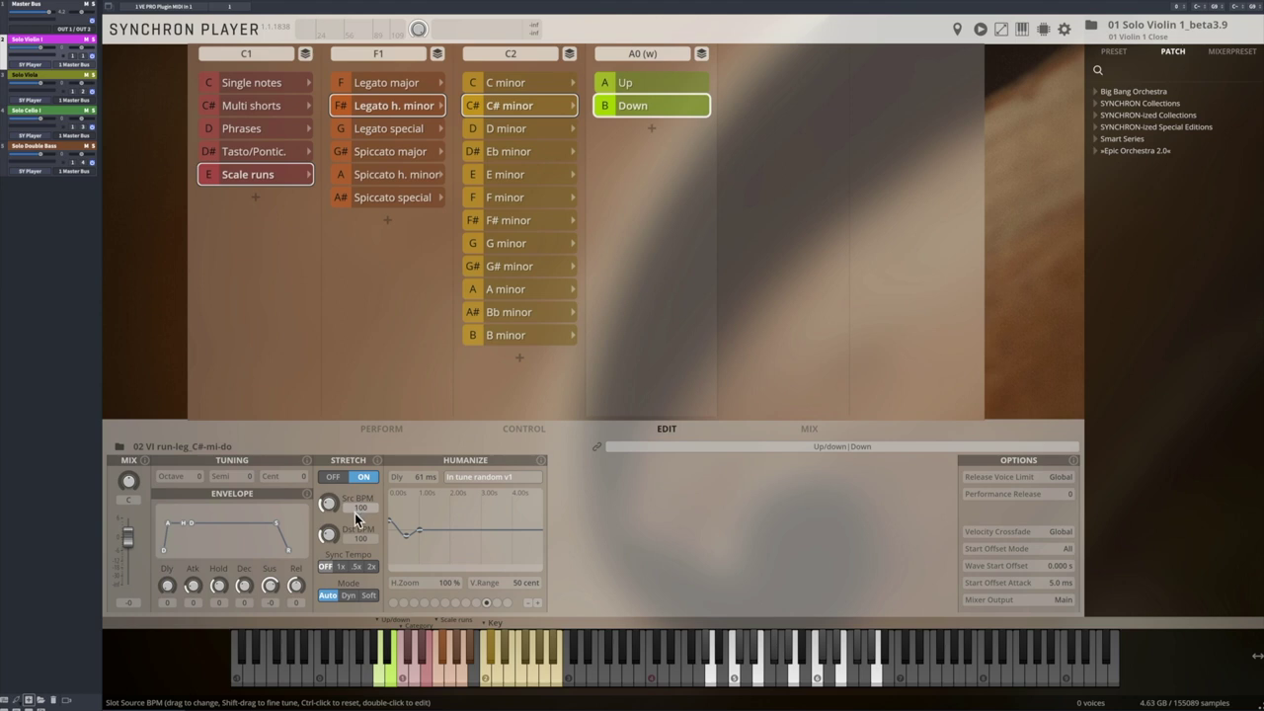
pyautogui.click(342, 567)
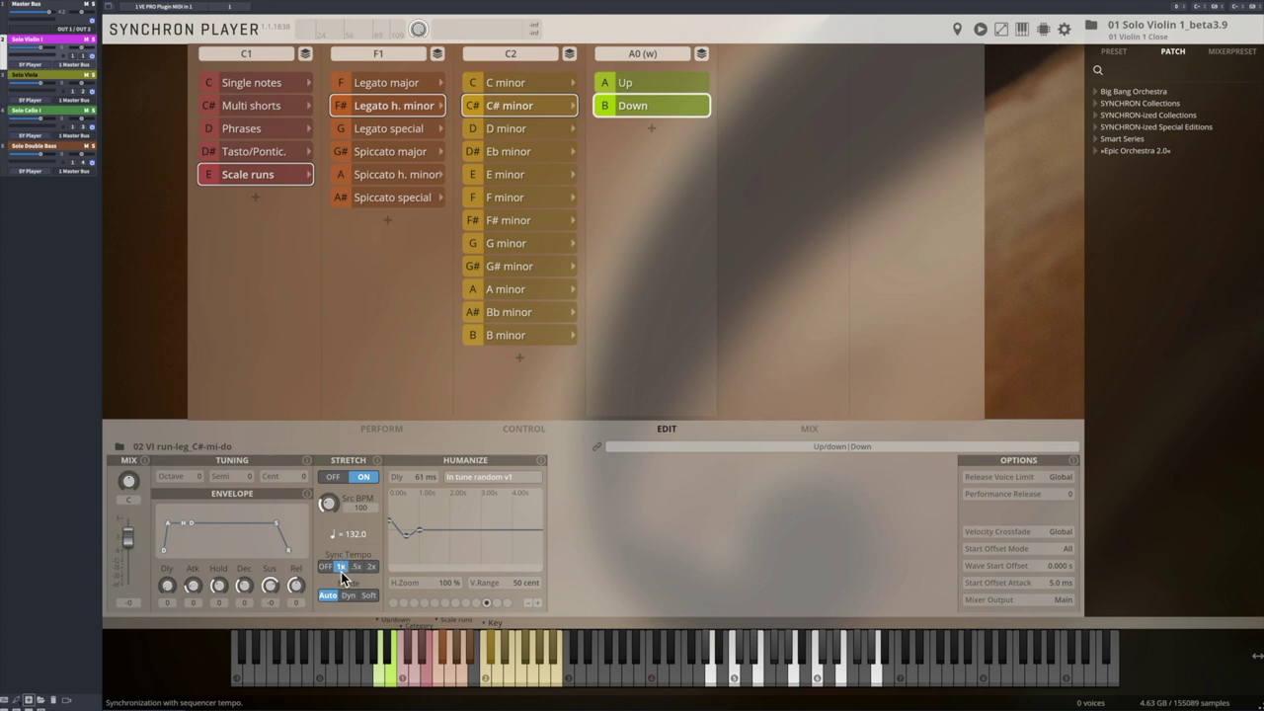
pyautogui.click(357, 567)
pyautogui.click(341, 567)
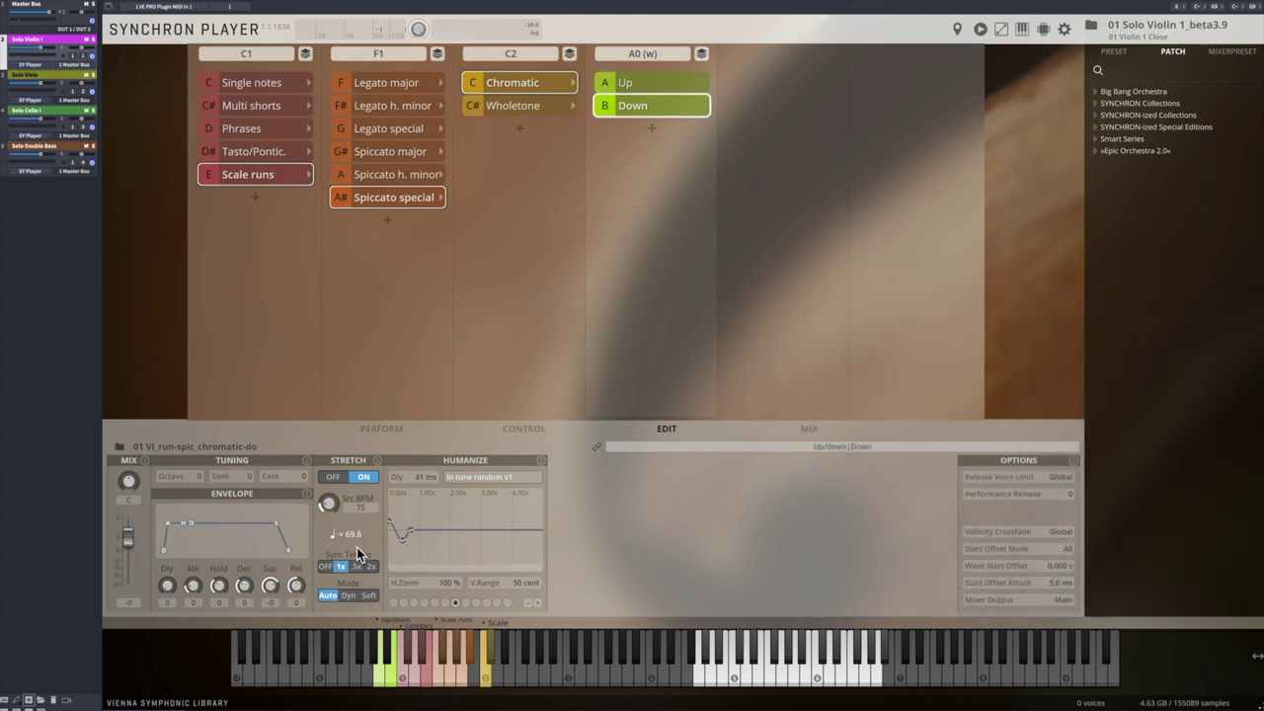
# Put the solo violin scale run back on Legato h. minor, now in C minor
pyautogui.click(392, 105)
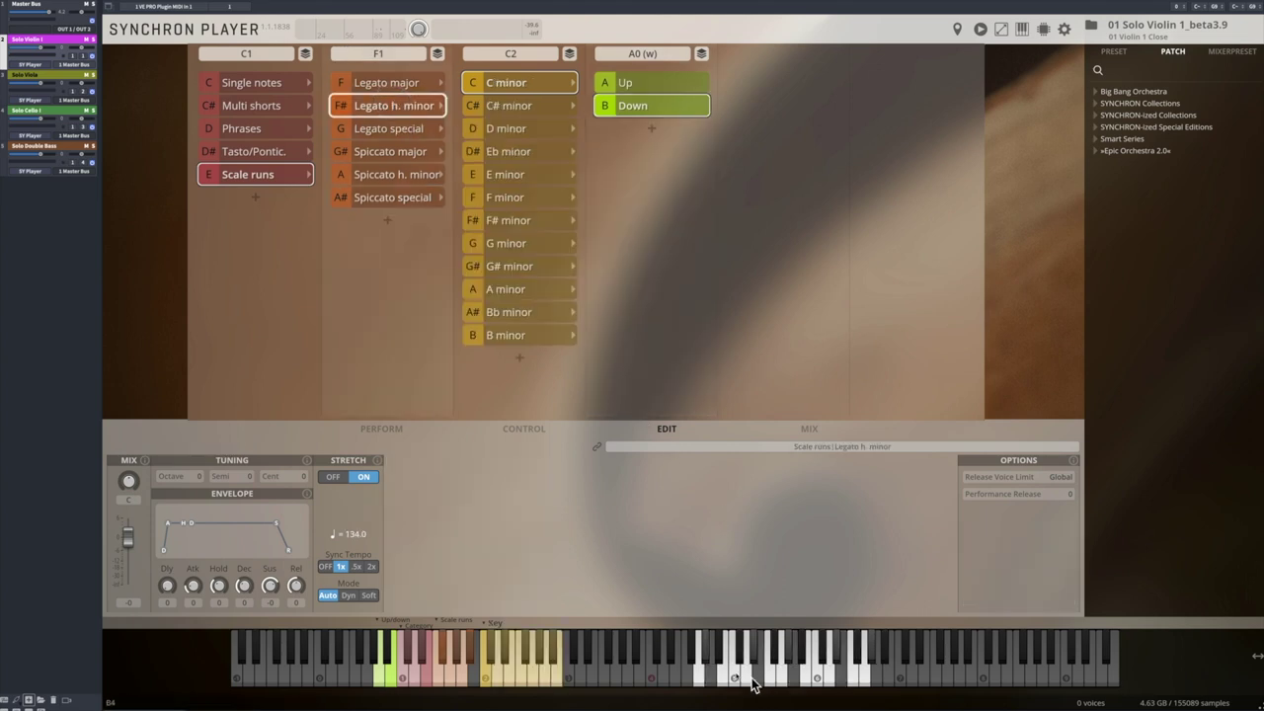
# Set the Legato h. minor run to E minor › Up and show the performance controller sliders
pyautogui.click(499, 173)
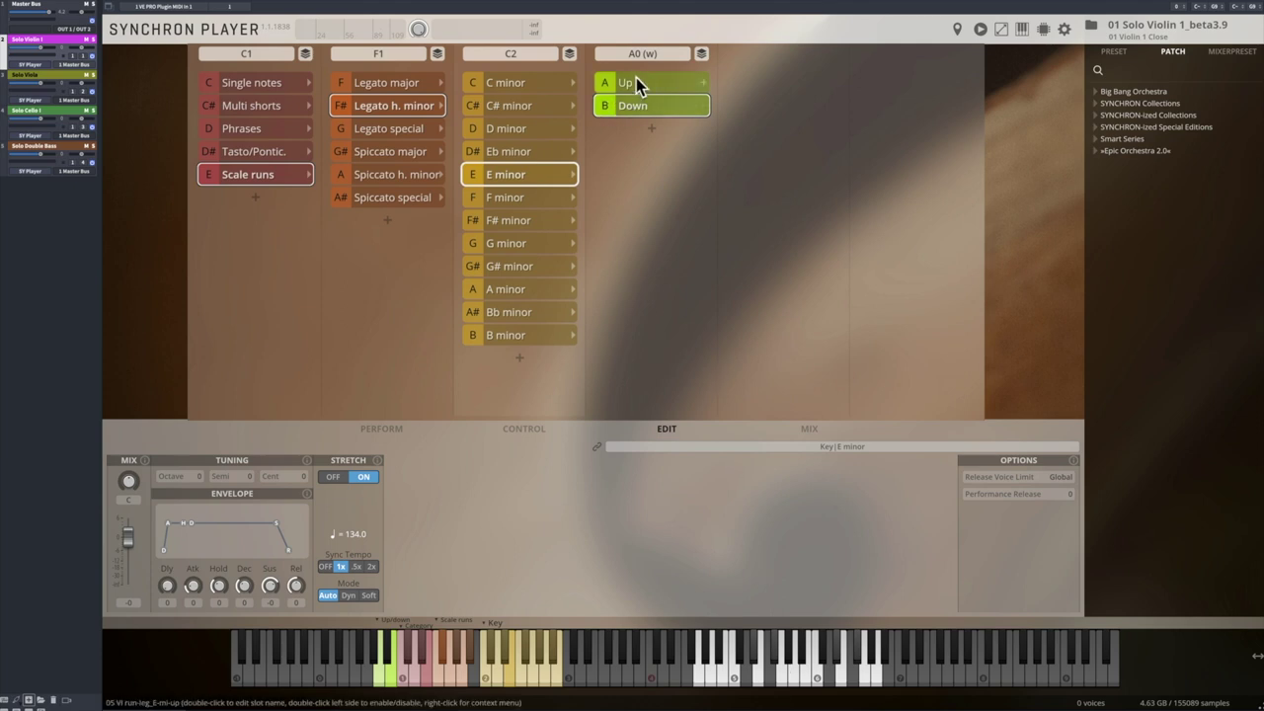
pyautogui.click(380, 677)
pyautogui.click(393, 677)
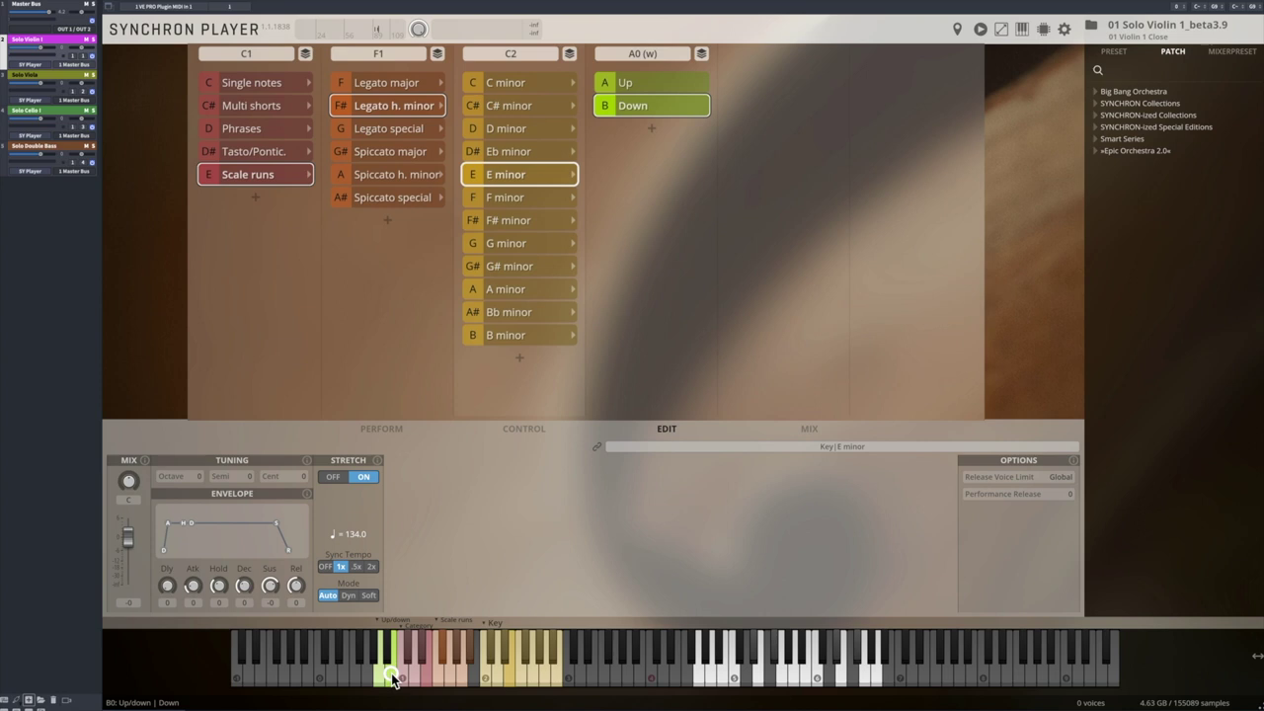
pyautogui.click(383, 676)
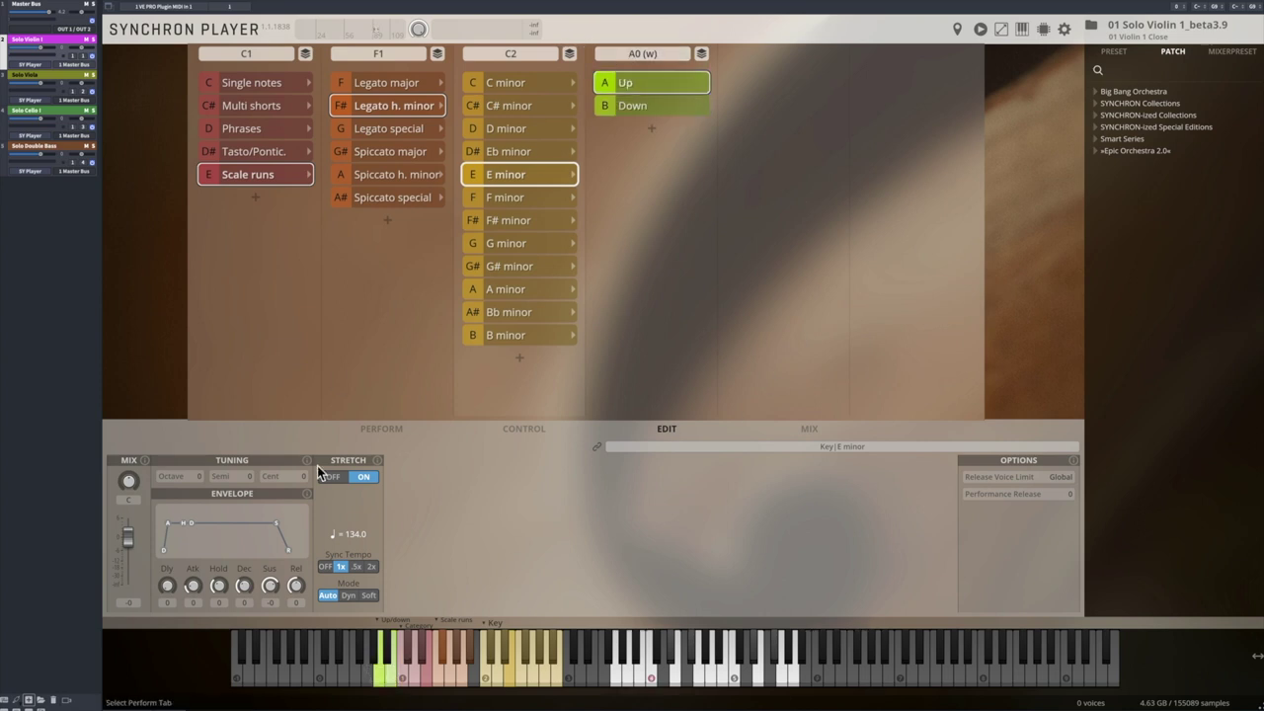
pyautogui.click(380, 427)
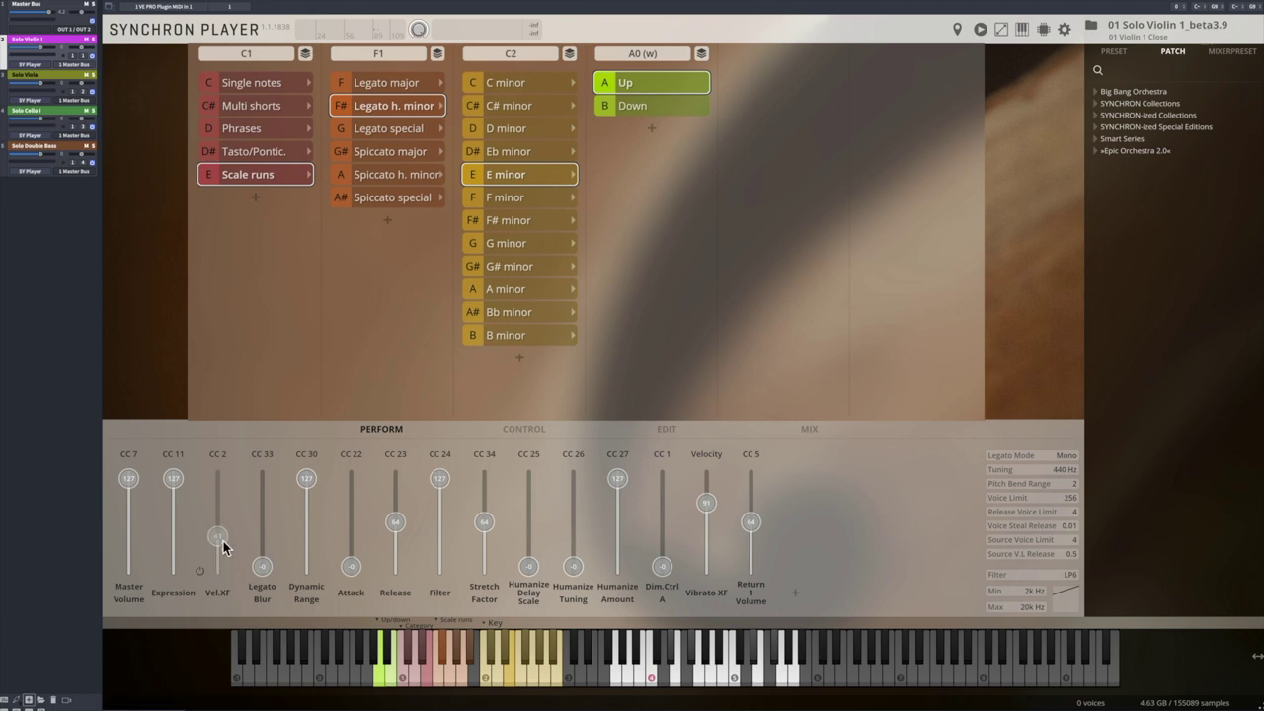
# Assign run direction to Dim.Ctrl, lower Velocity for downward runs, then select Solo Viola
pyautogui.click(641, 54)
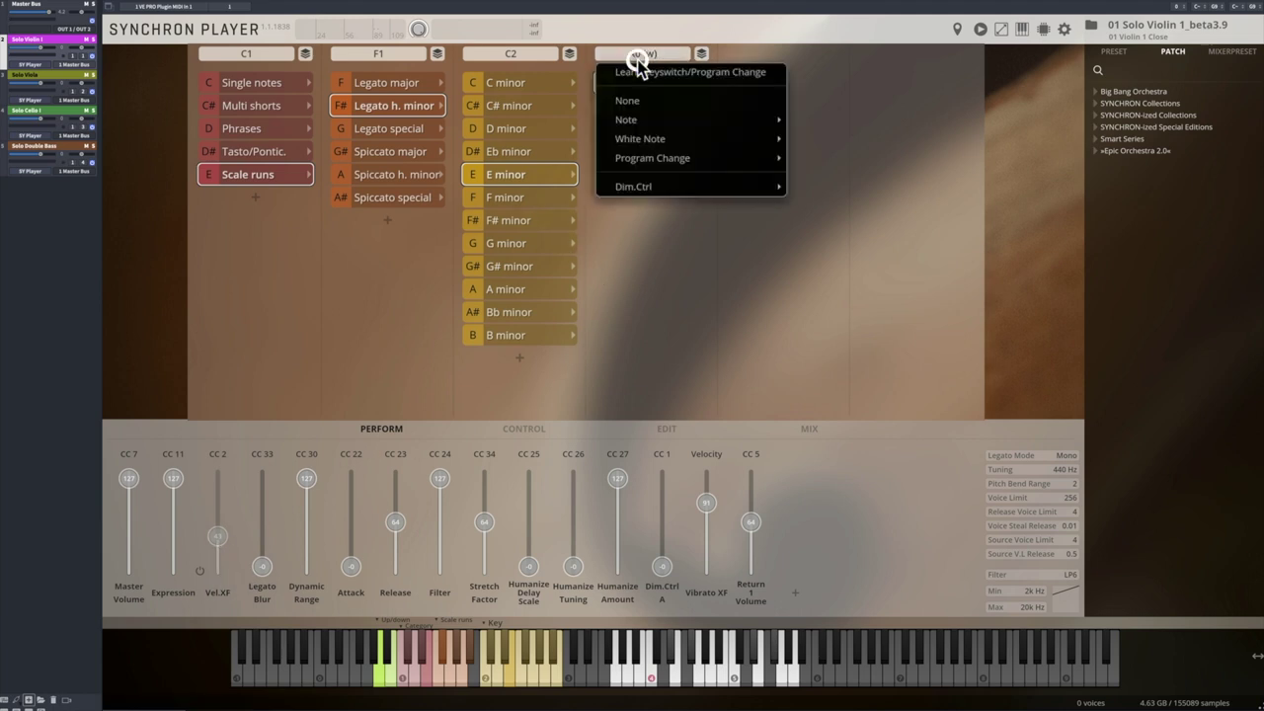
pyautogui.click(804, 207)
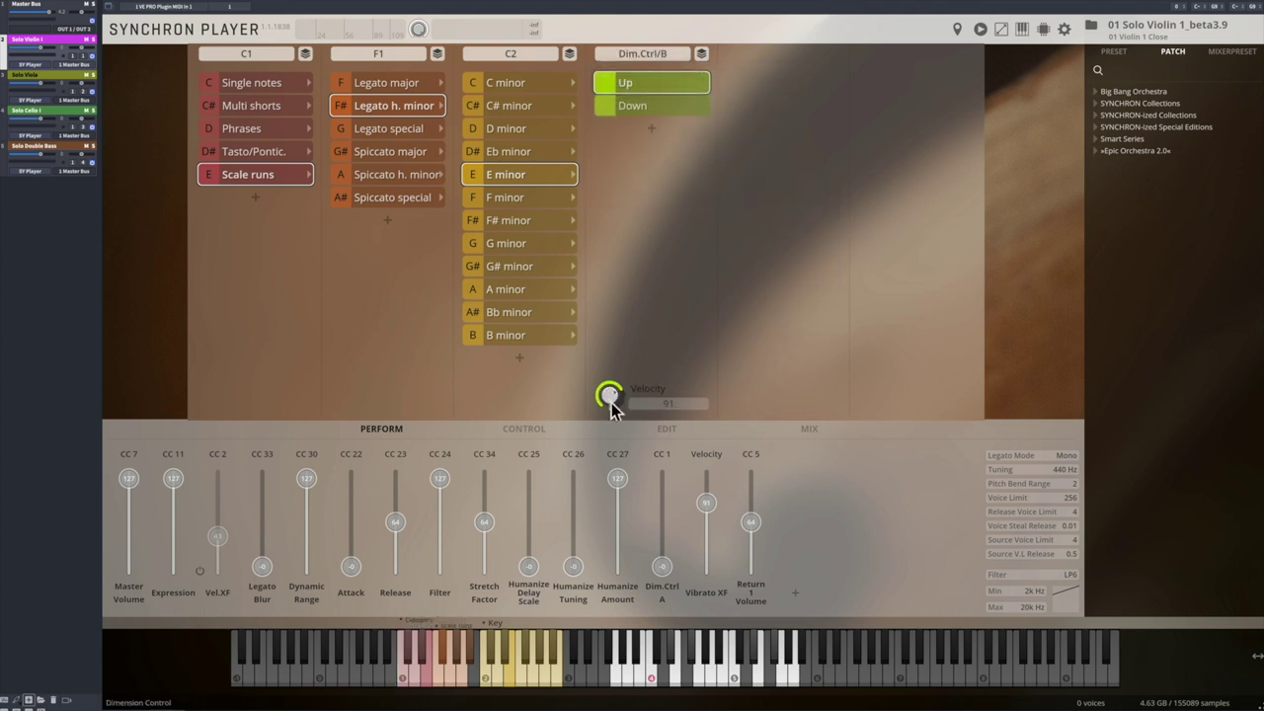
pyautogui.moveTo(610, 399); pyautogui.dragTo(649, 434)
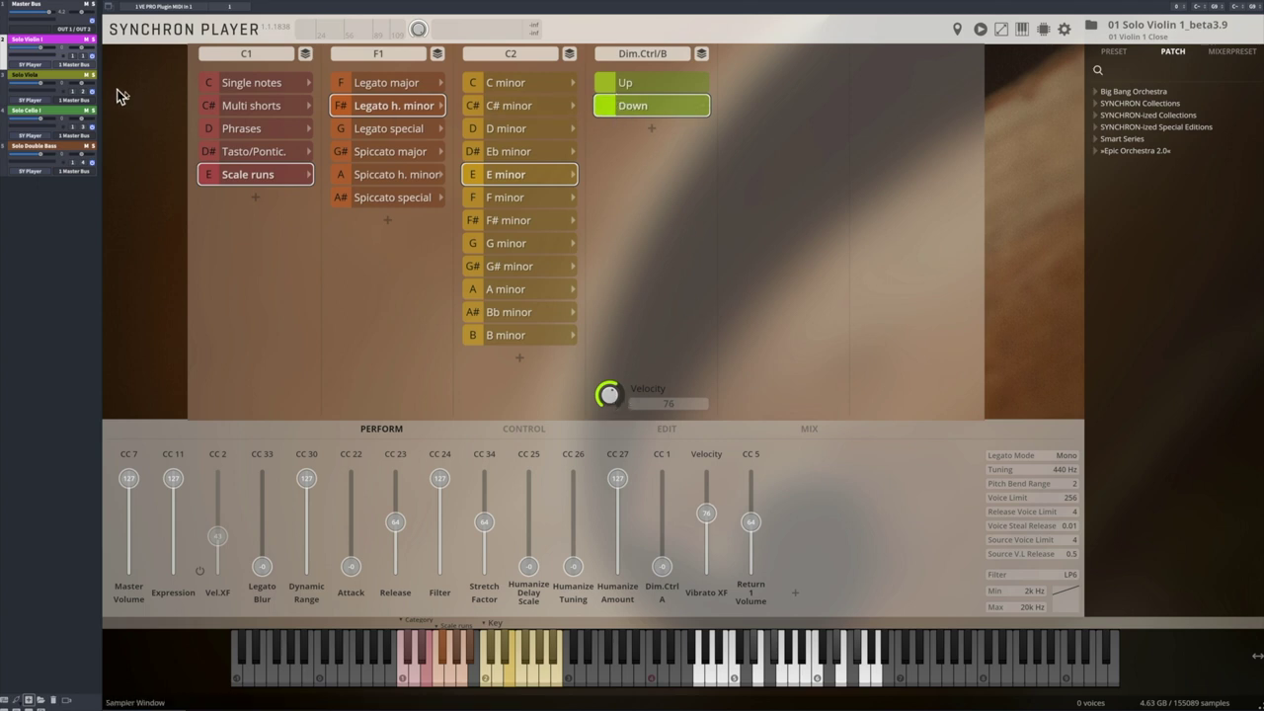
pyautogui.click(59, 79)
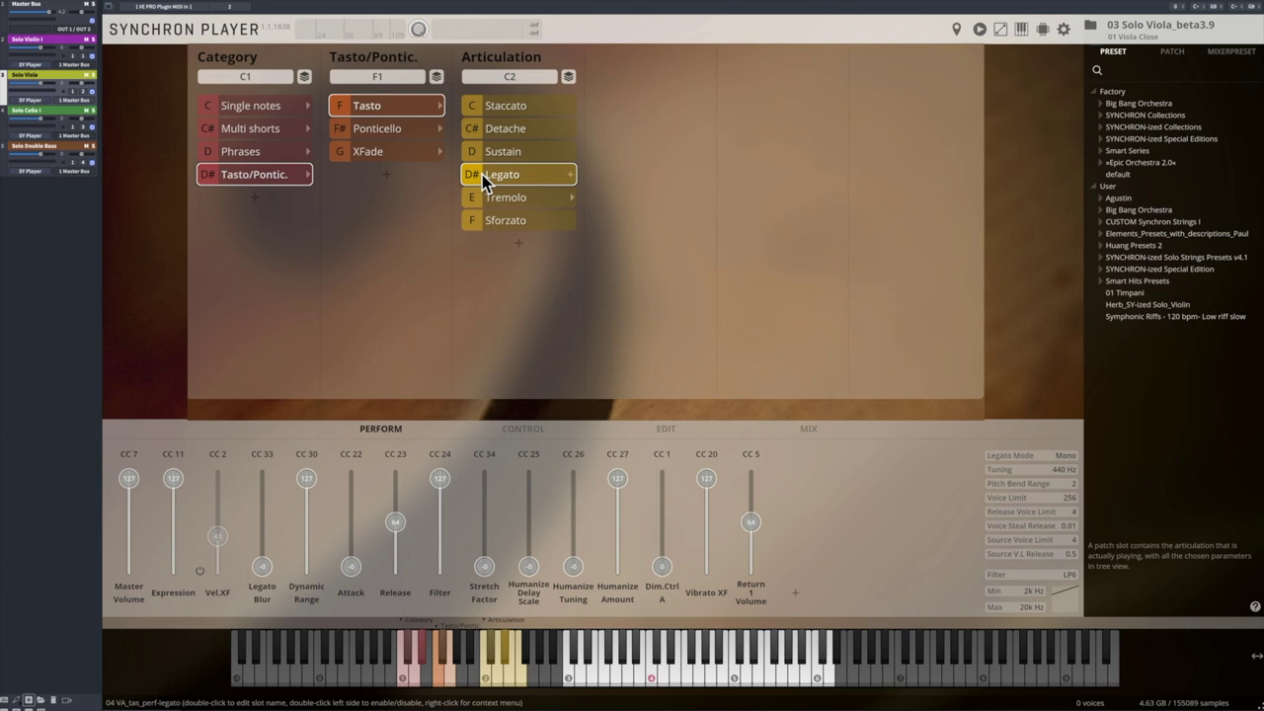
# Choose the Tasto/Pontic. XFade legato and push CC 1 to 127 for full Ponticello
pyautogui.click(396, 155)
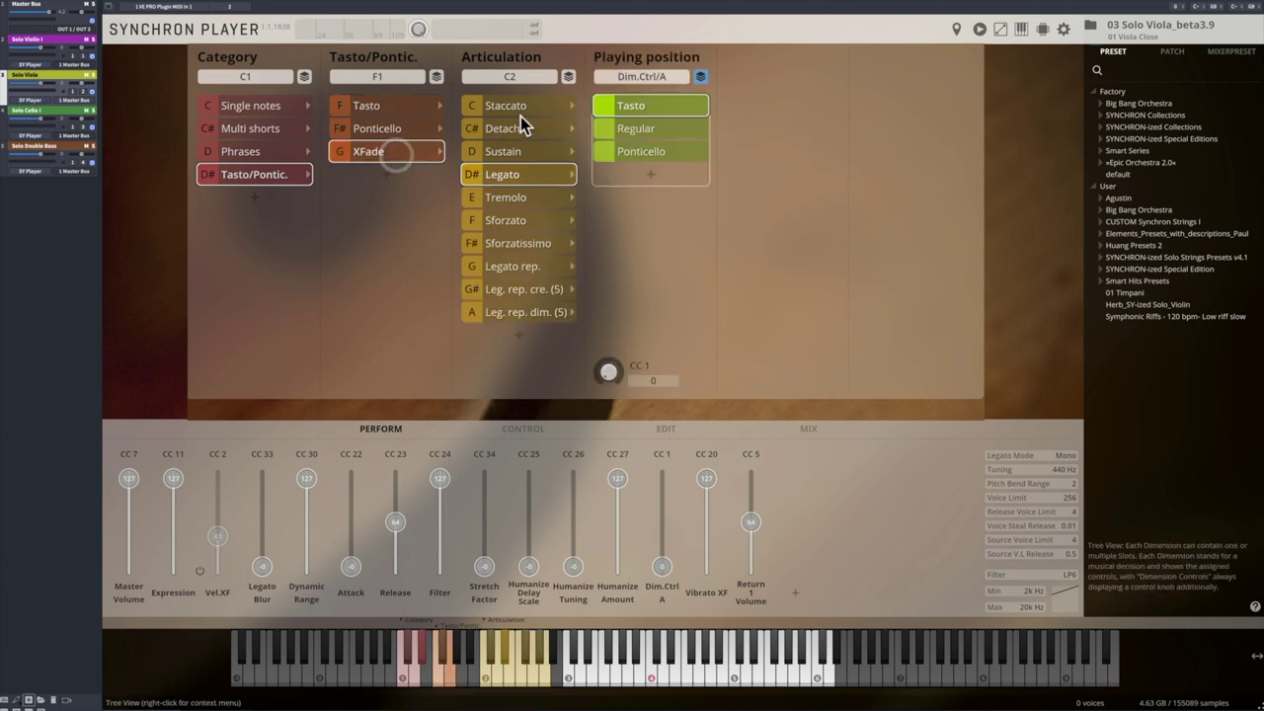
pyautogui.click(639, 153)
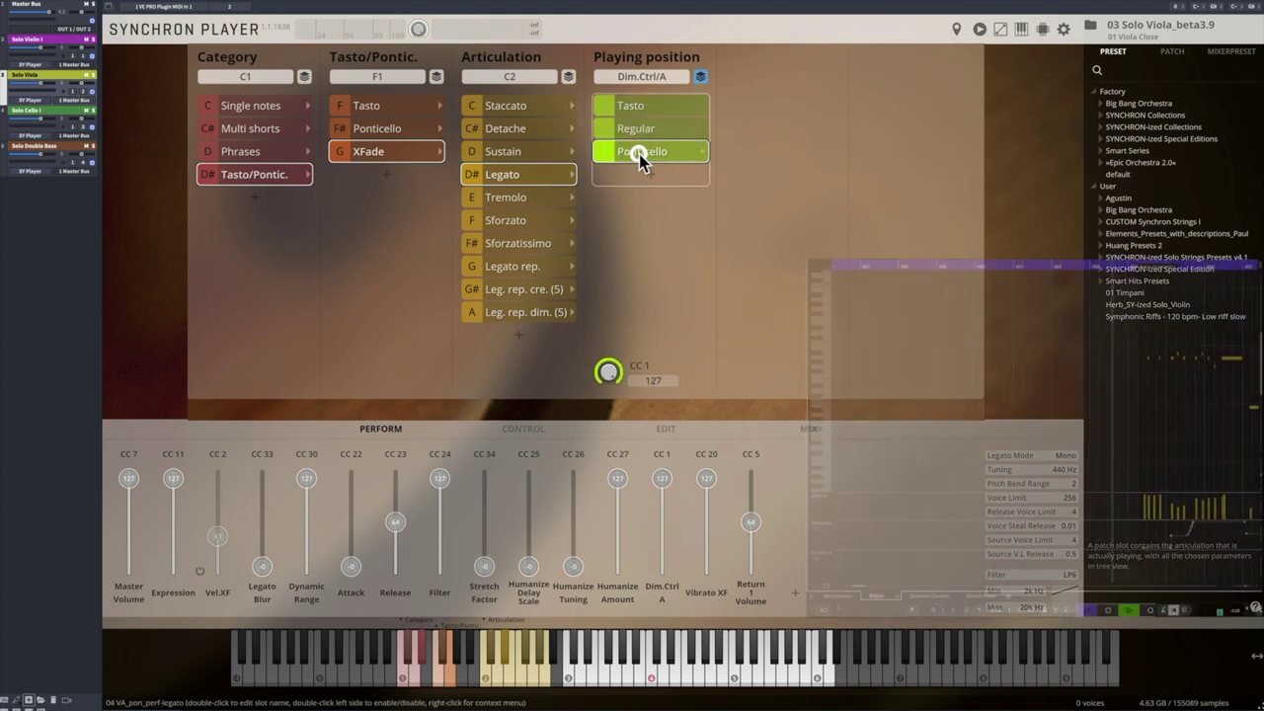